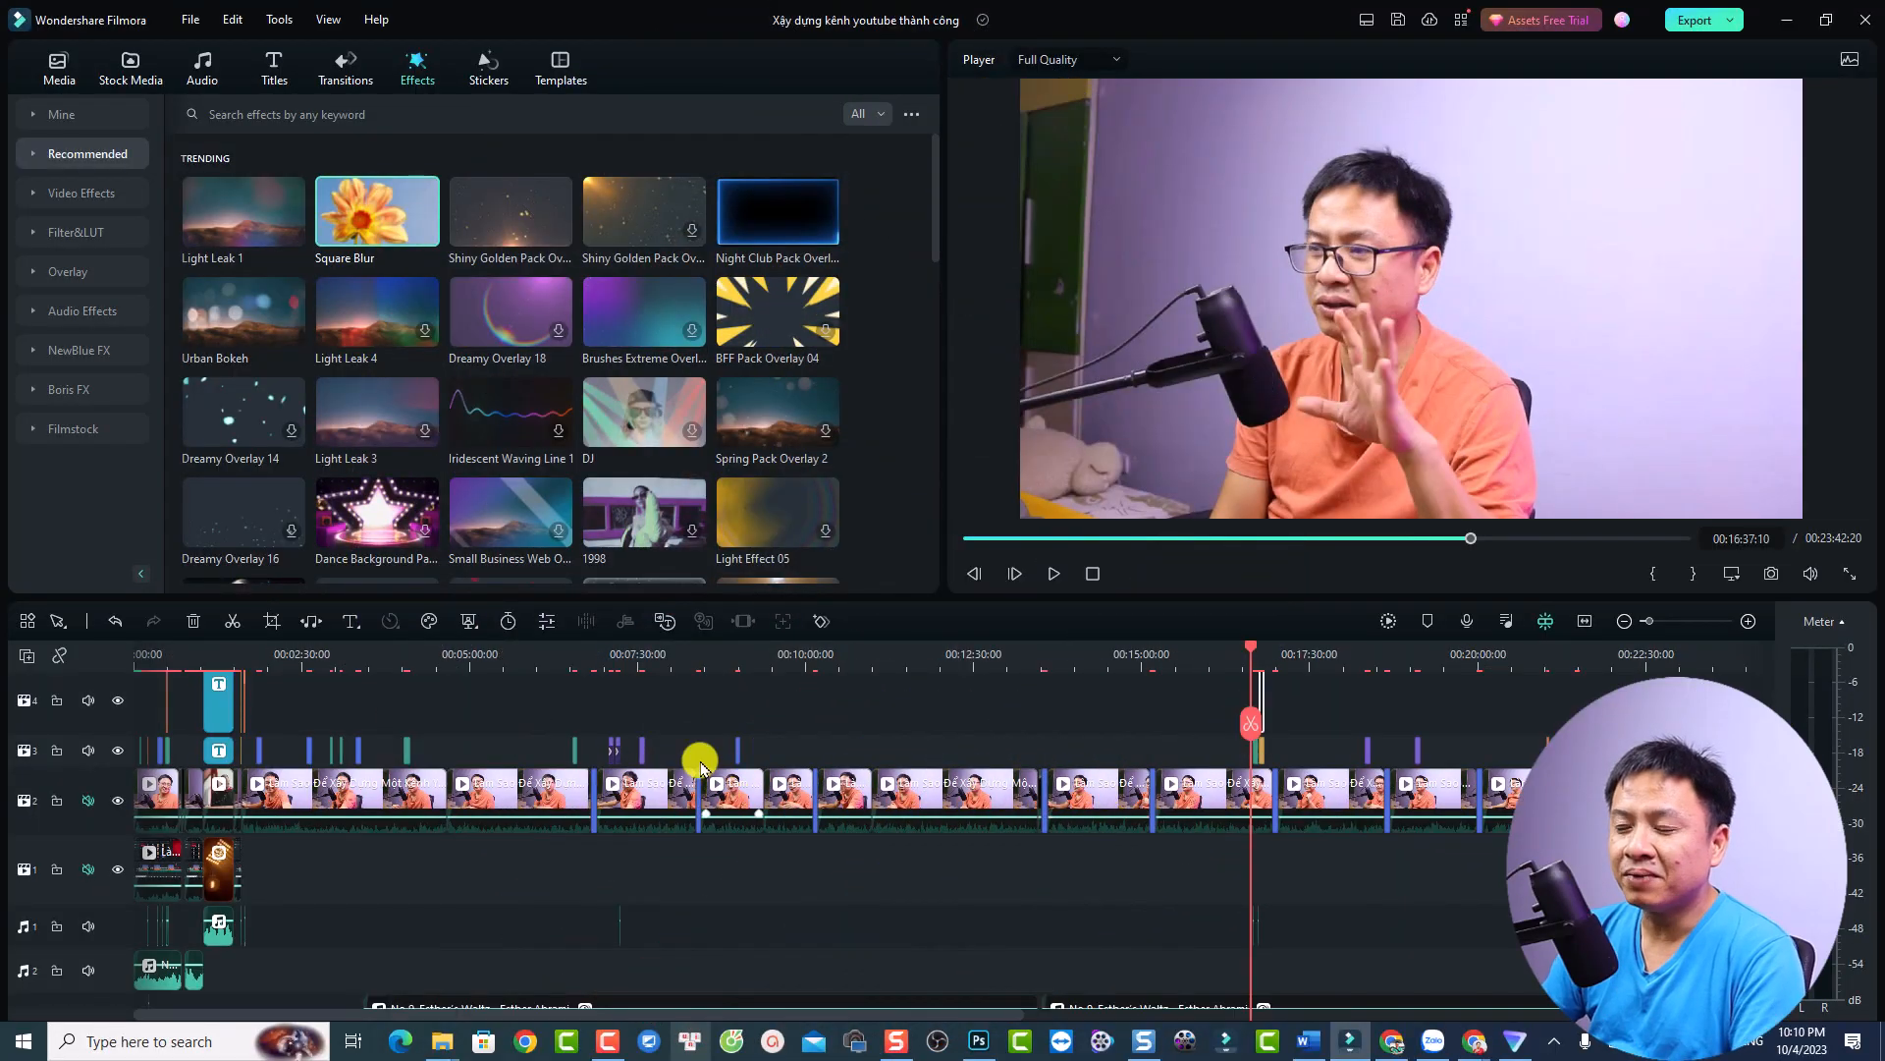
Delete all clips from every track of the project timeline
left_click(325, 656)
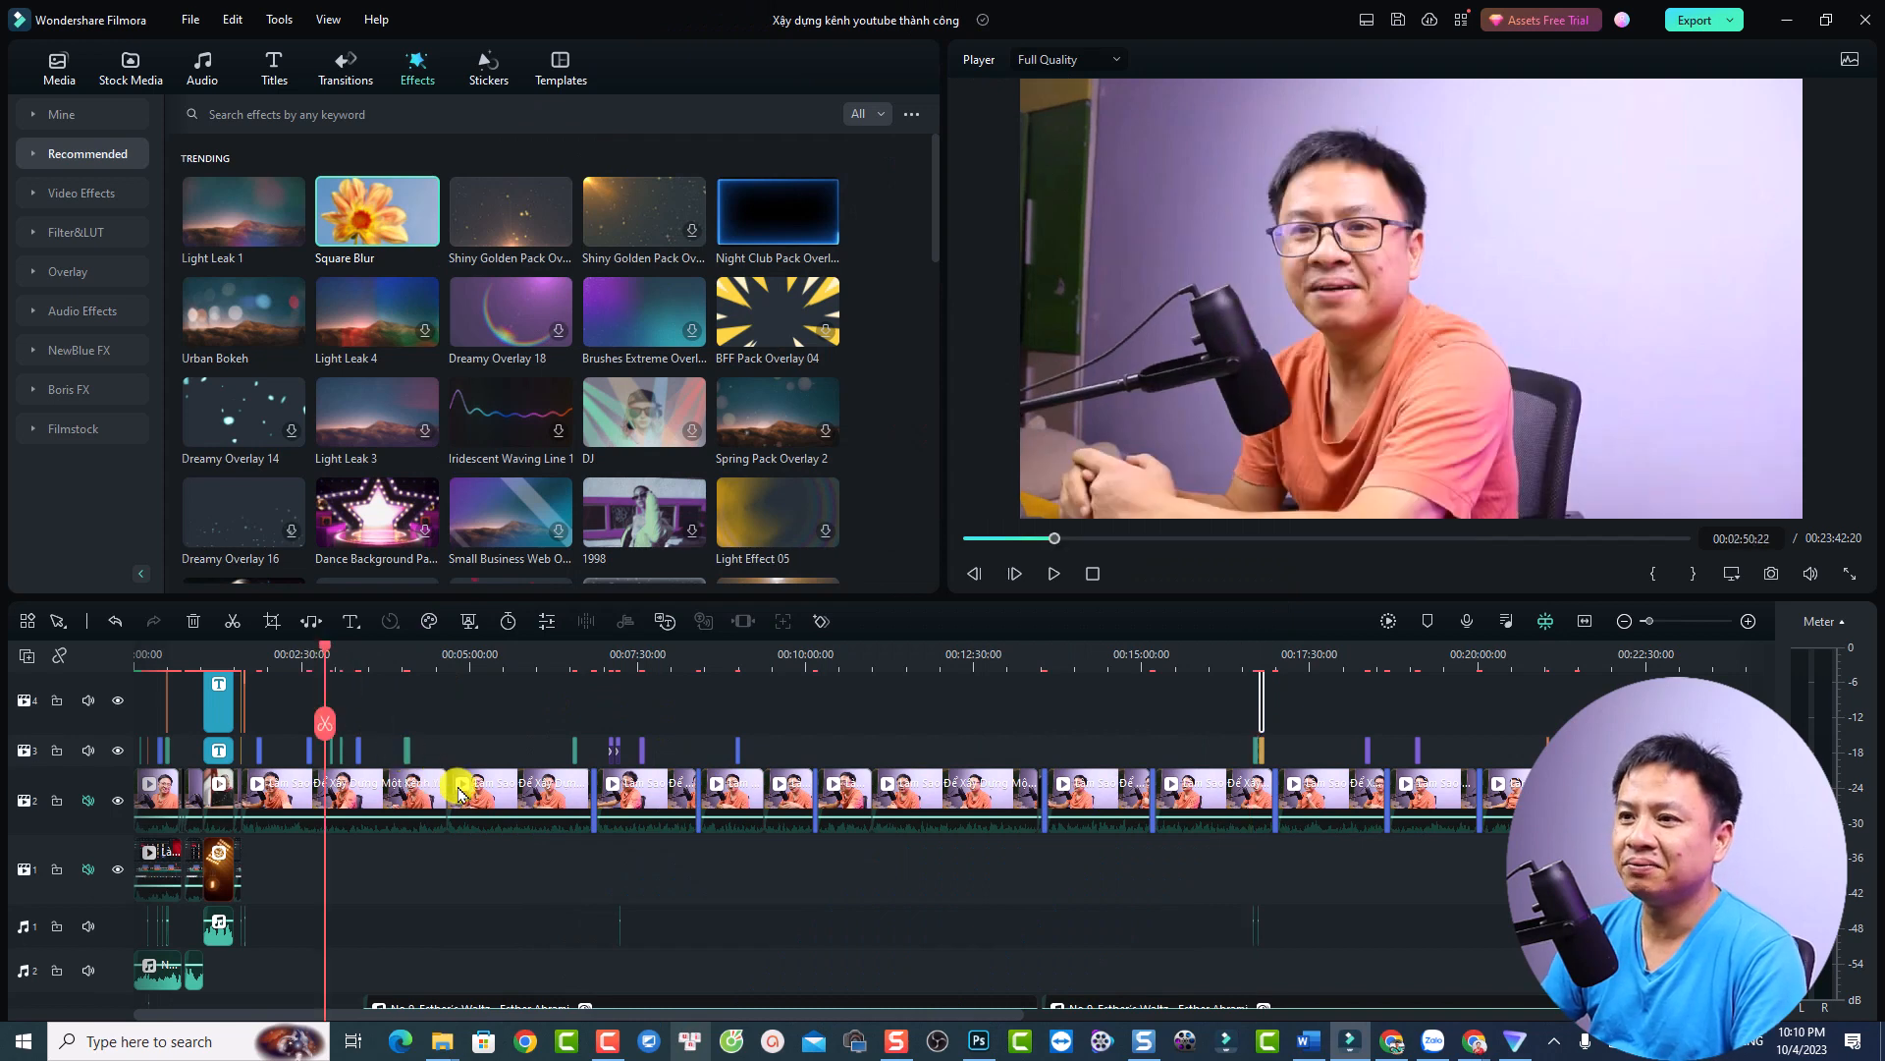
scroll(499, 798, "up", 2)
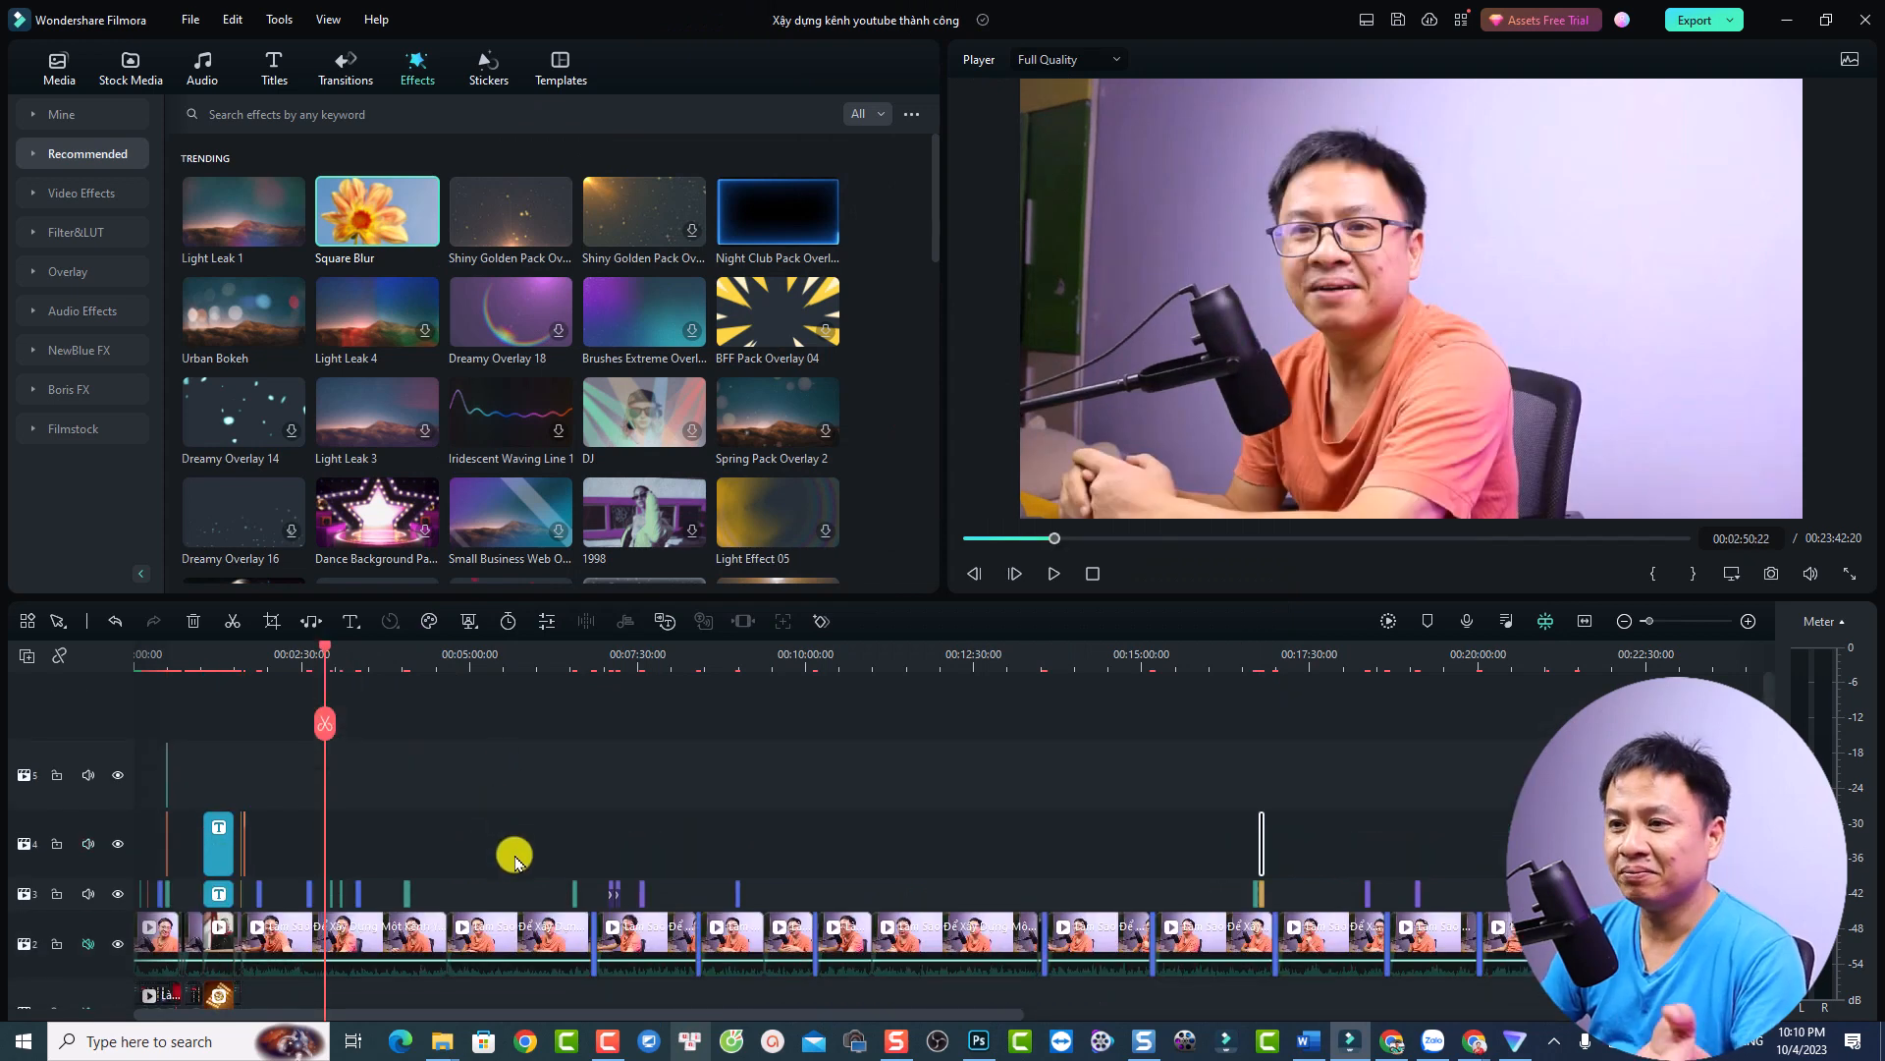
scroll(619, 825, "down", 1)
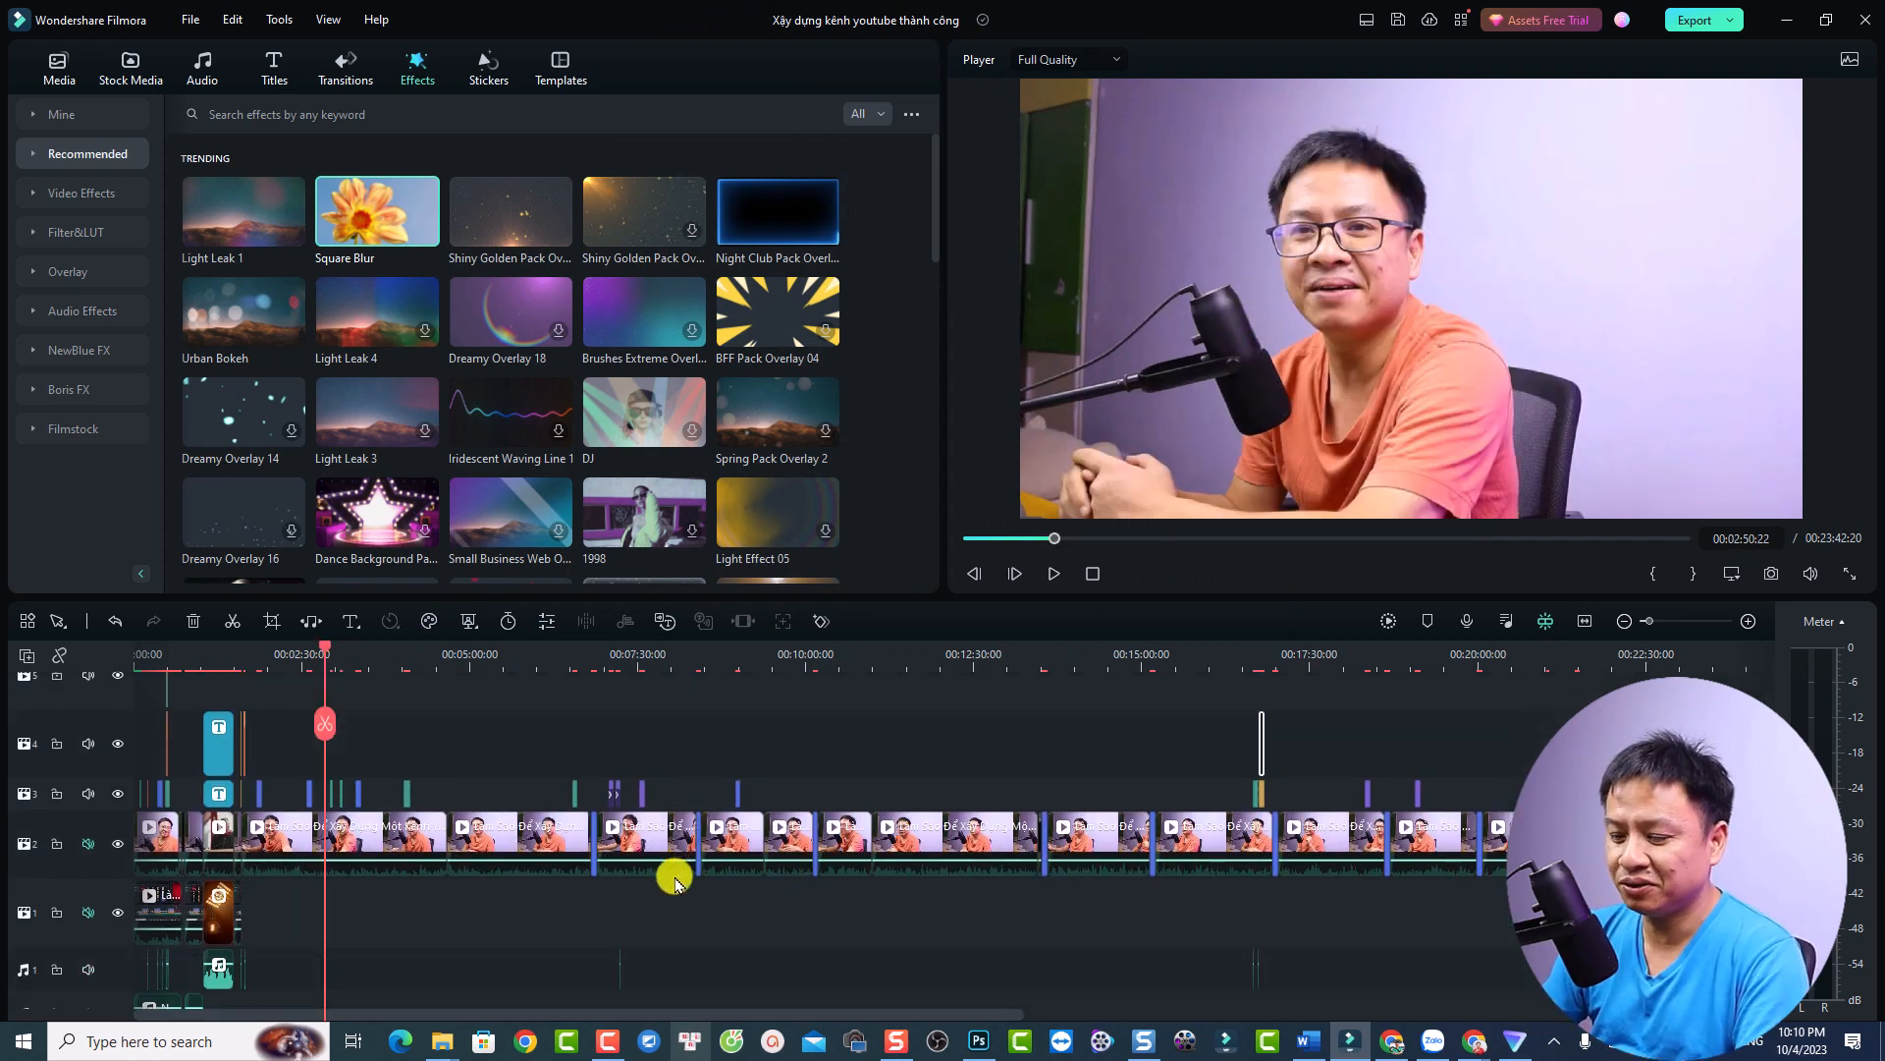
key("ctrl+a")
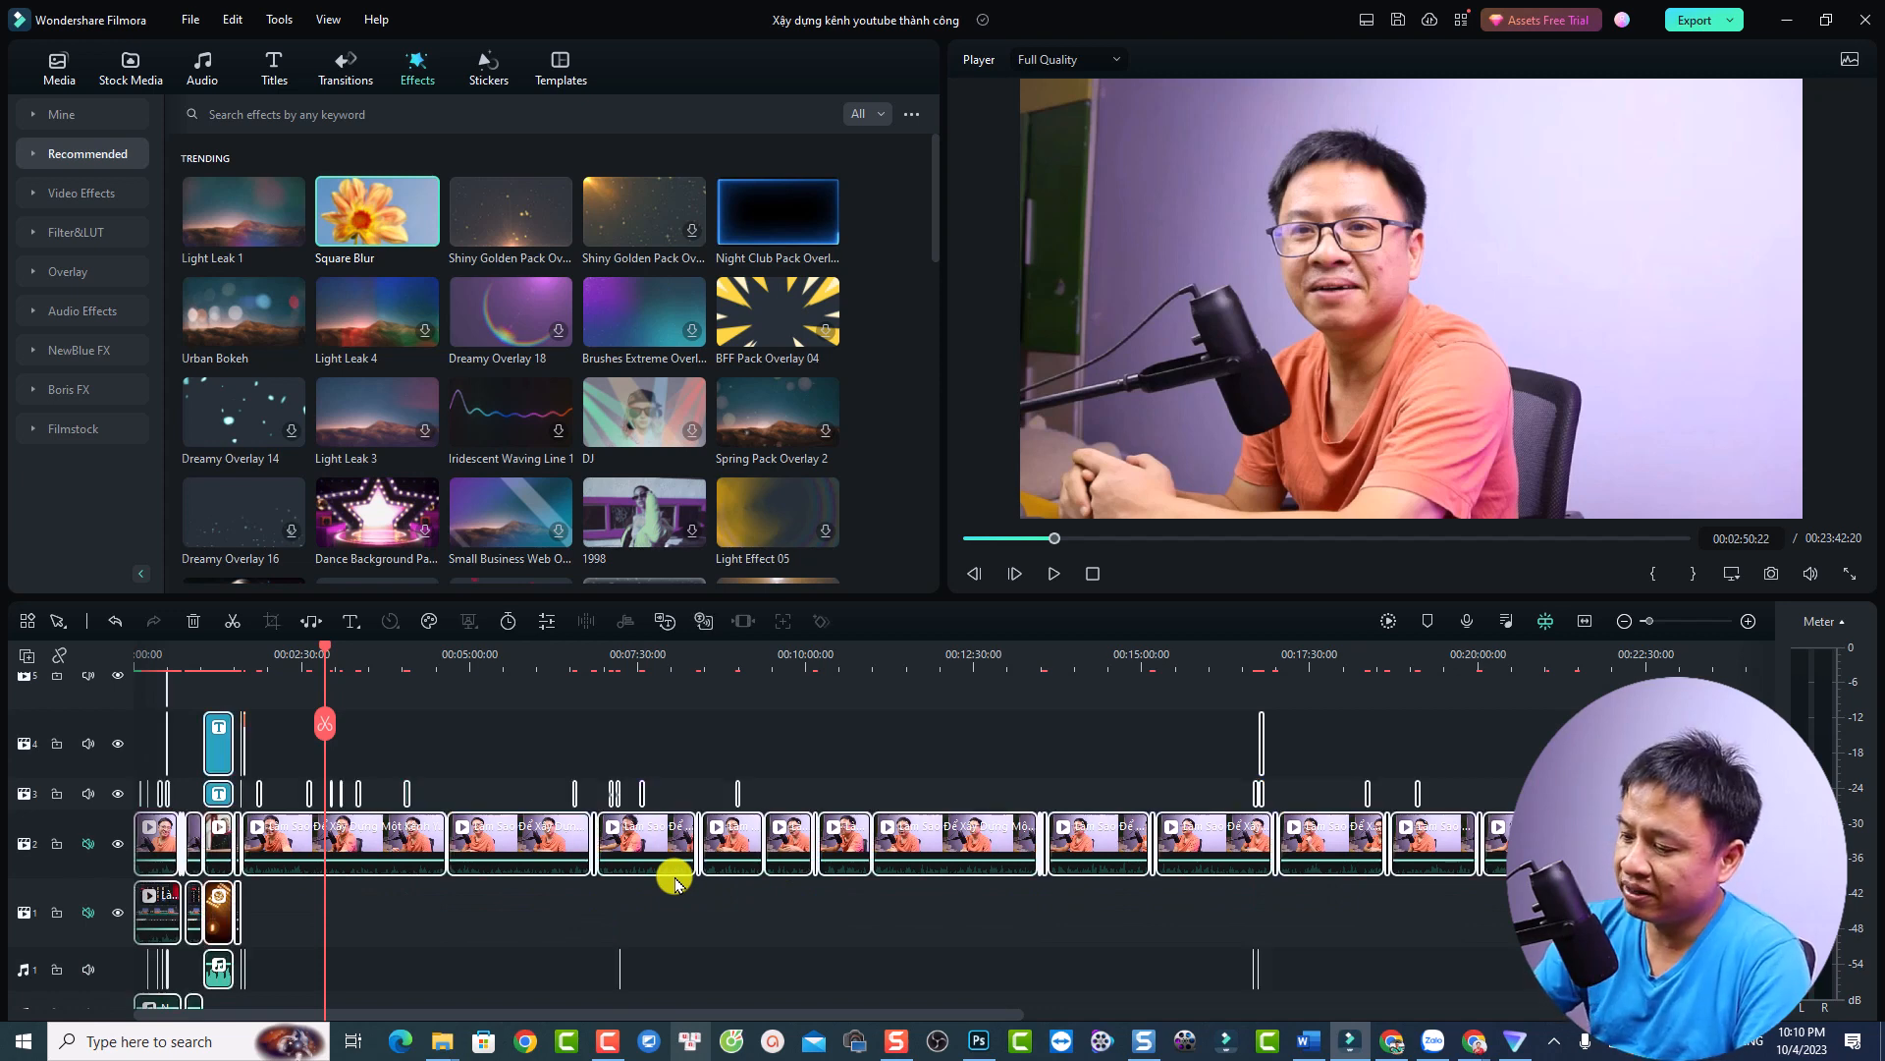
key("Delete")
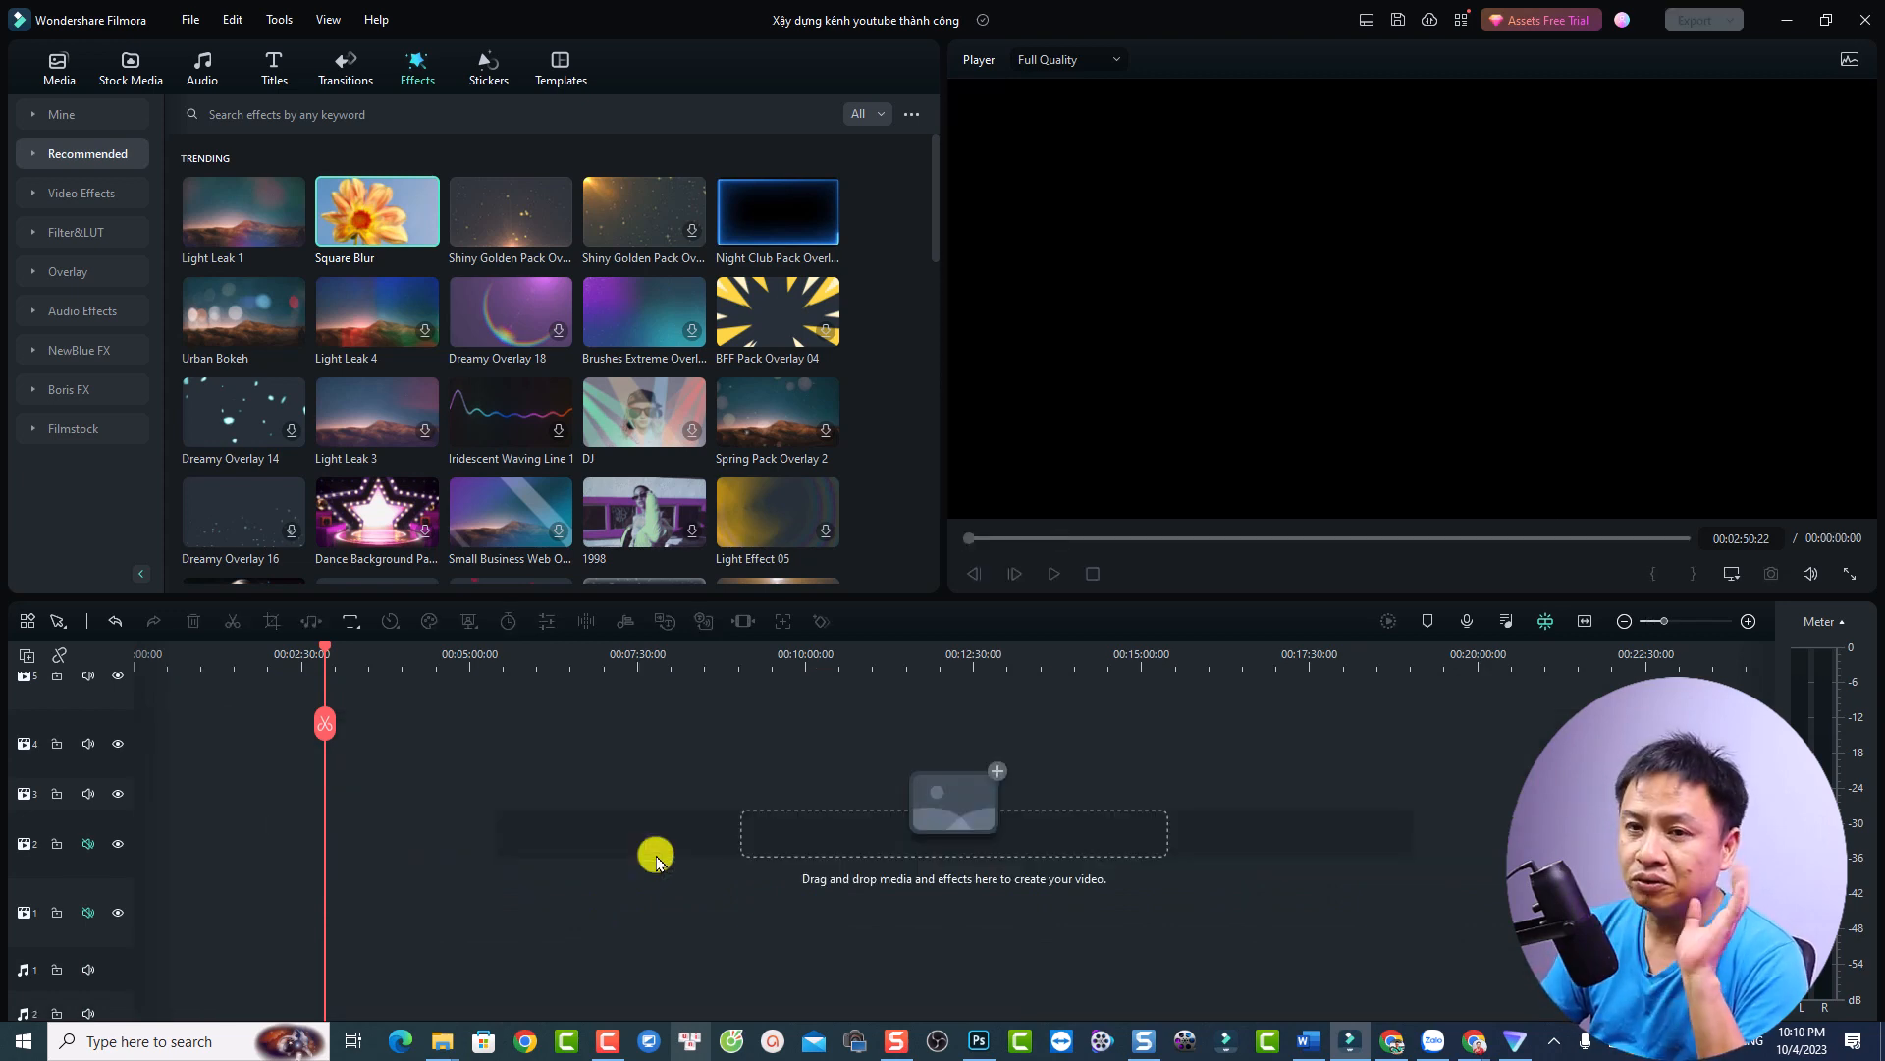
Add the 00:01:17 talking-head clip from the project media to the start of video track 2
left_click(67, 83)
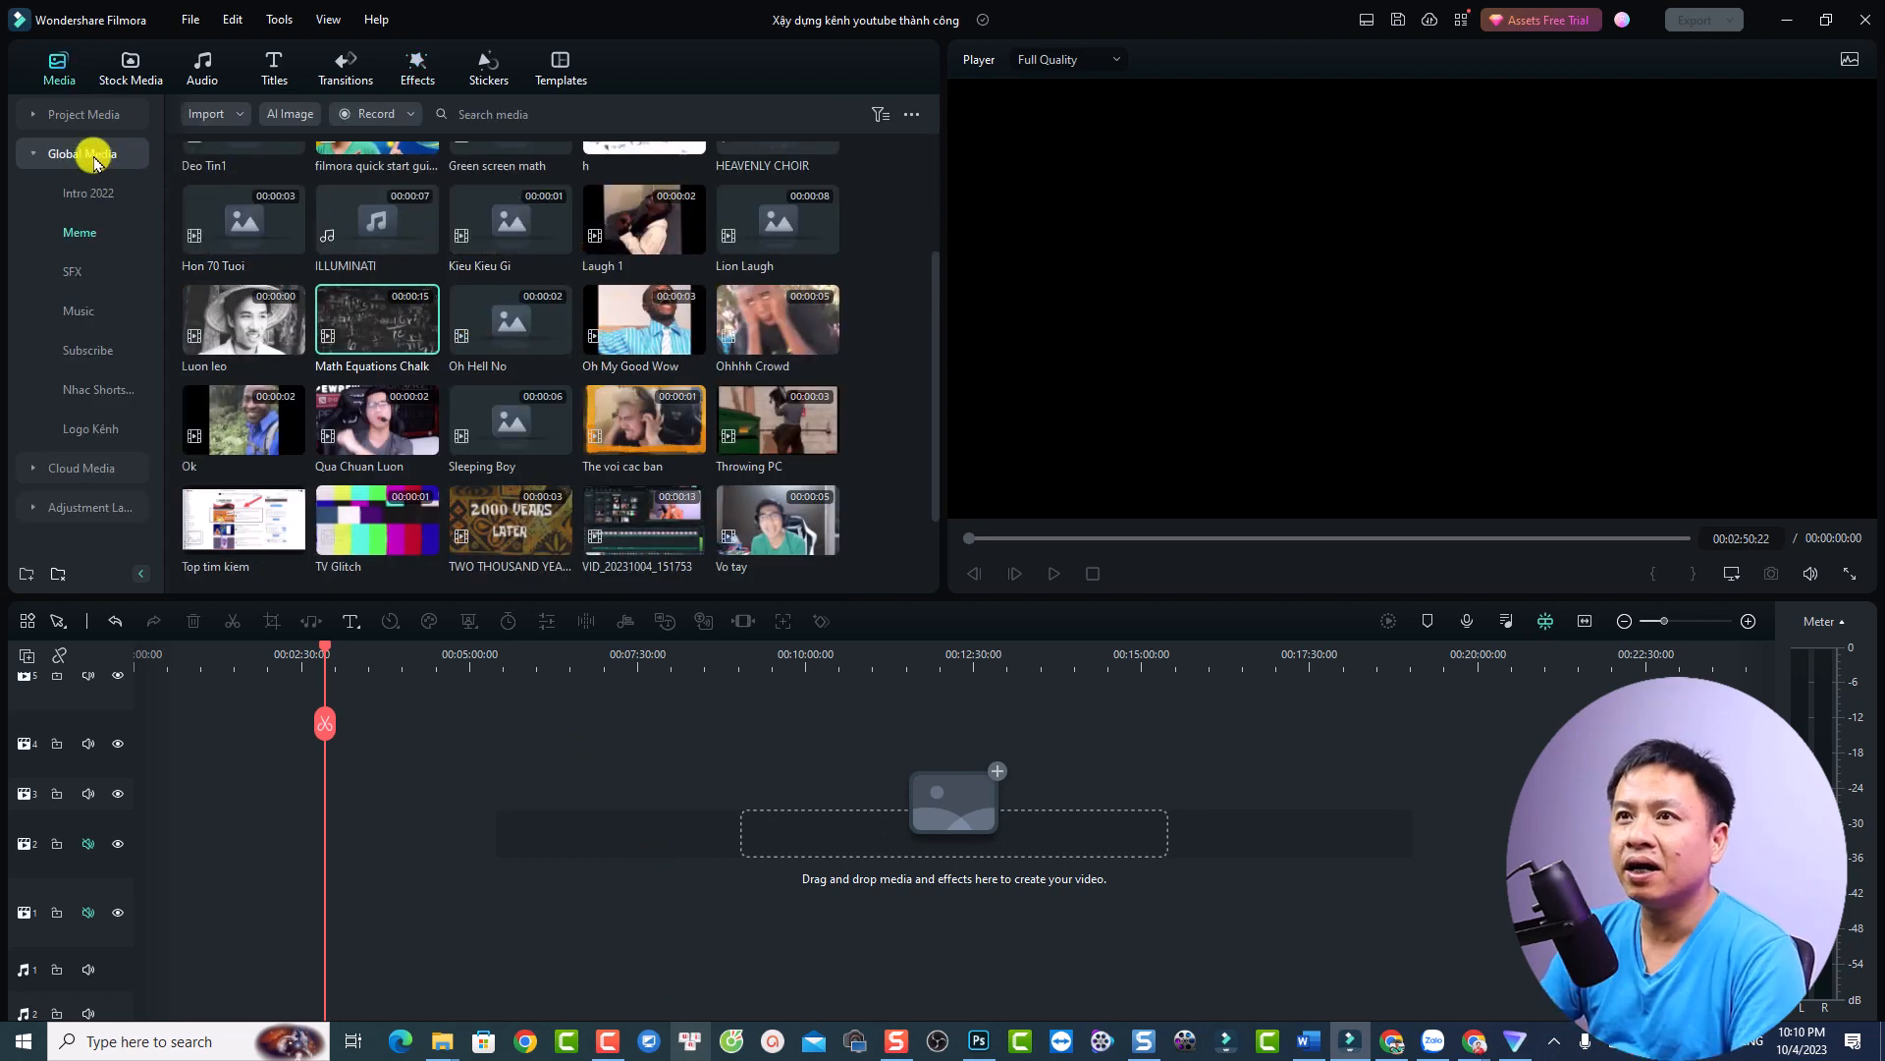
left_click(79, 115)
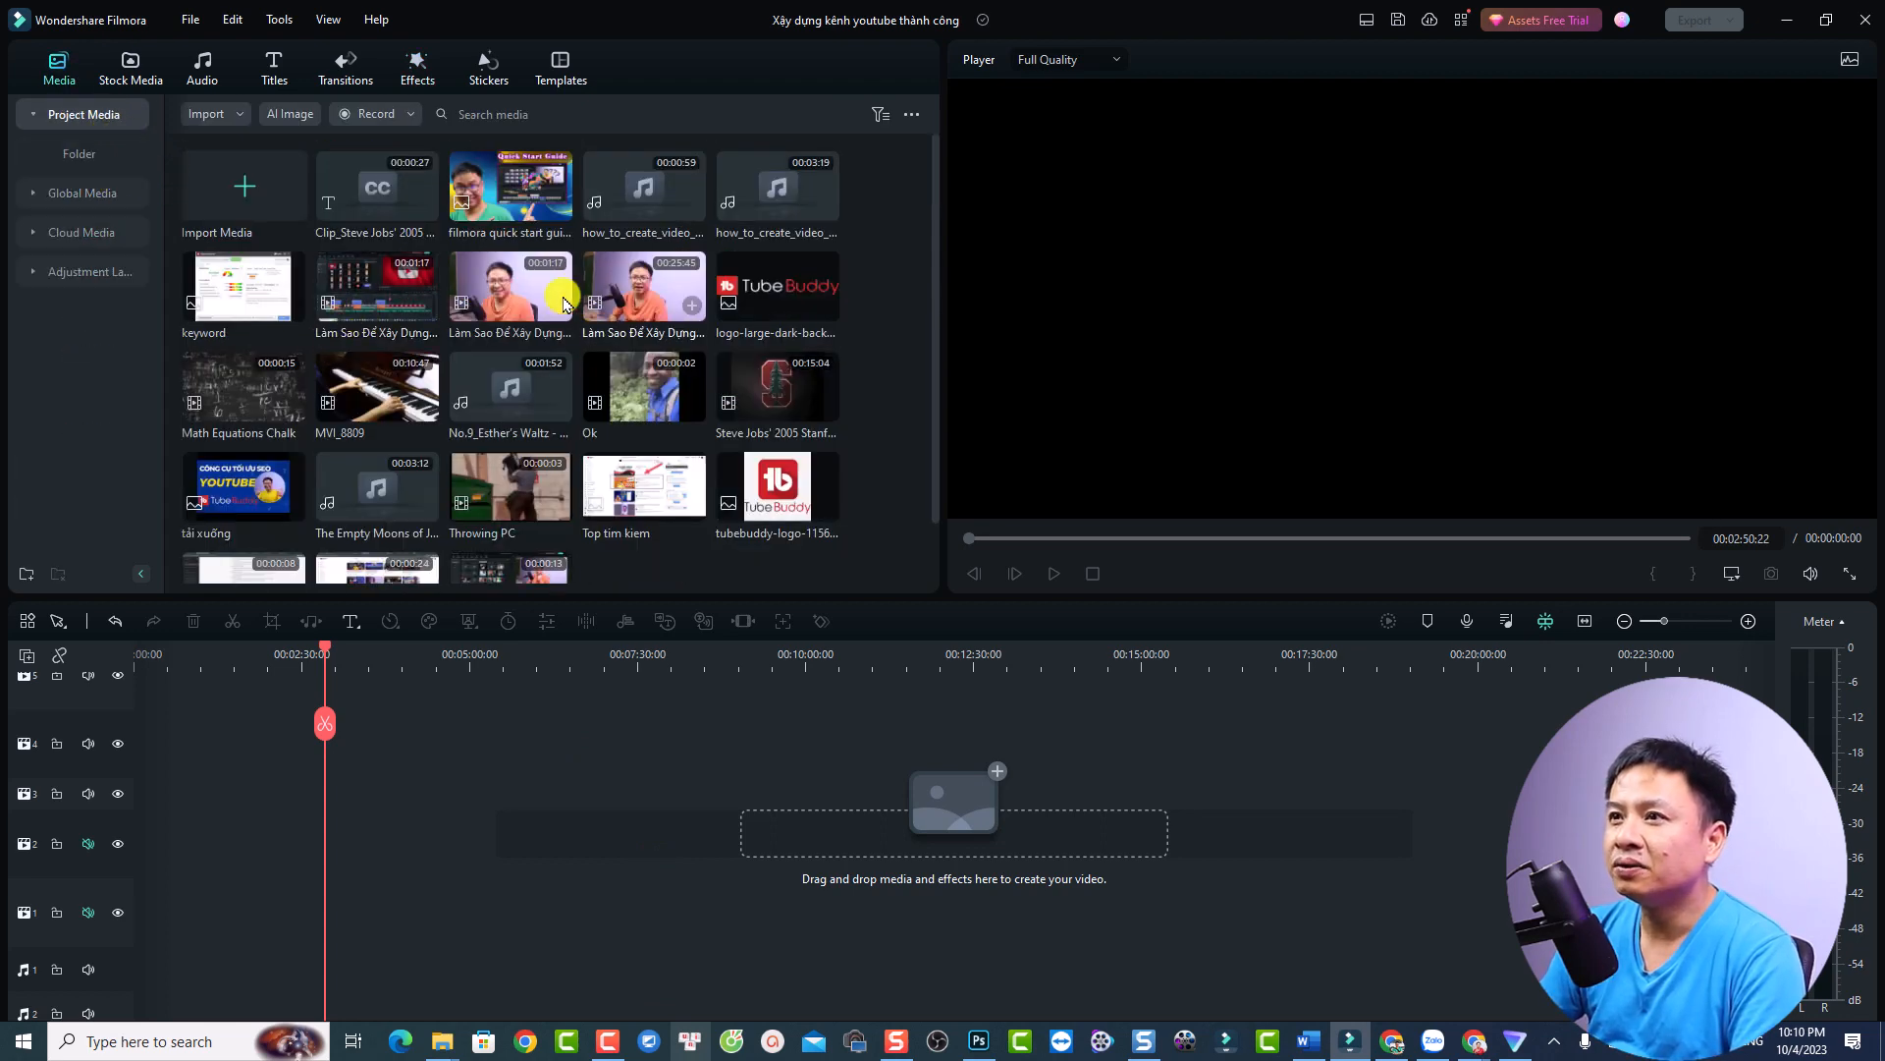
left_click_drag(508, 304, 116, 834)
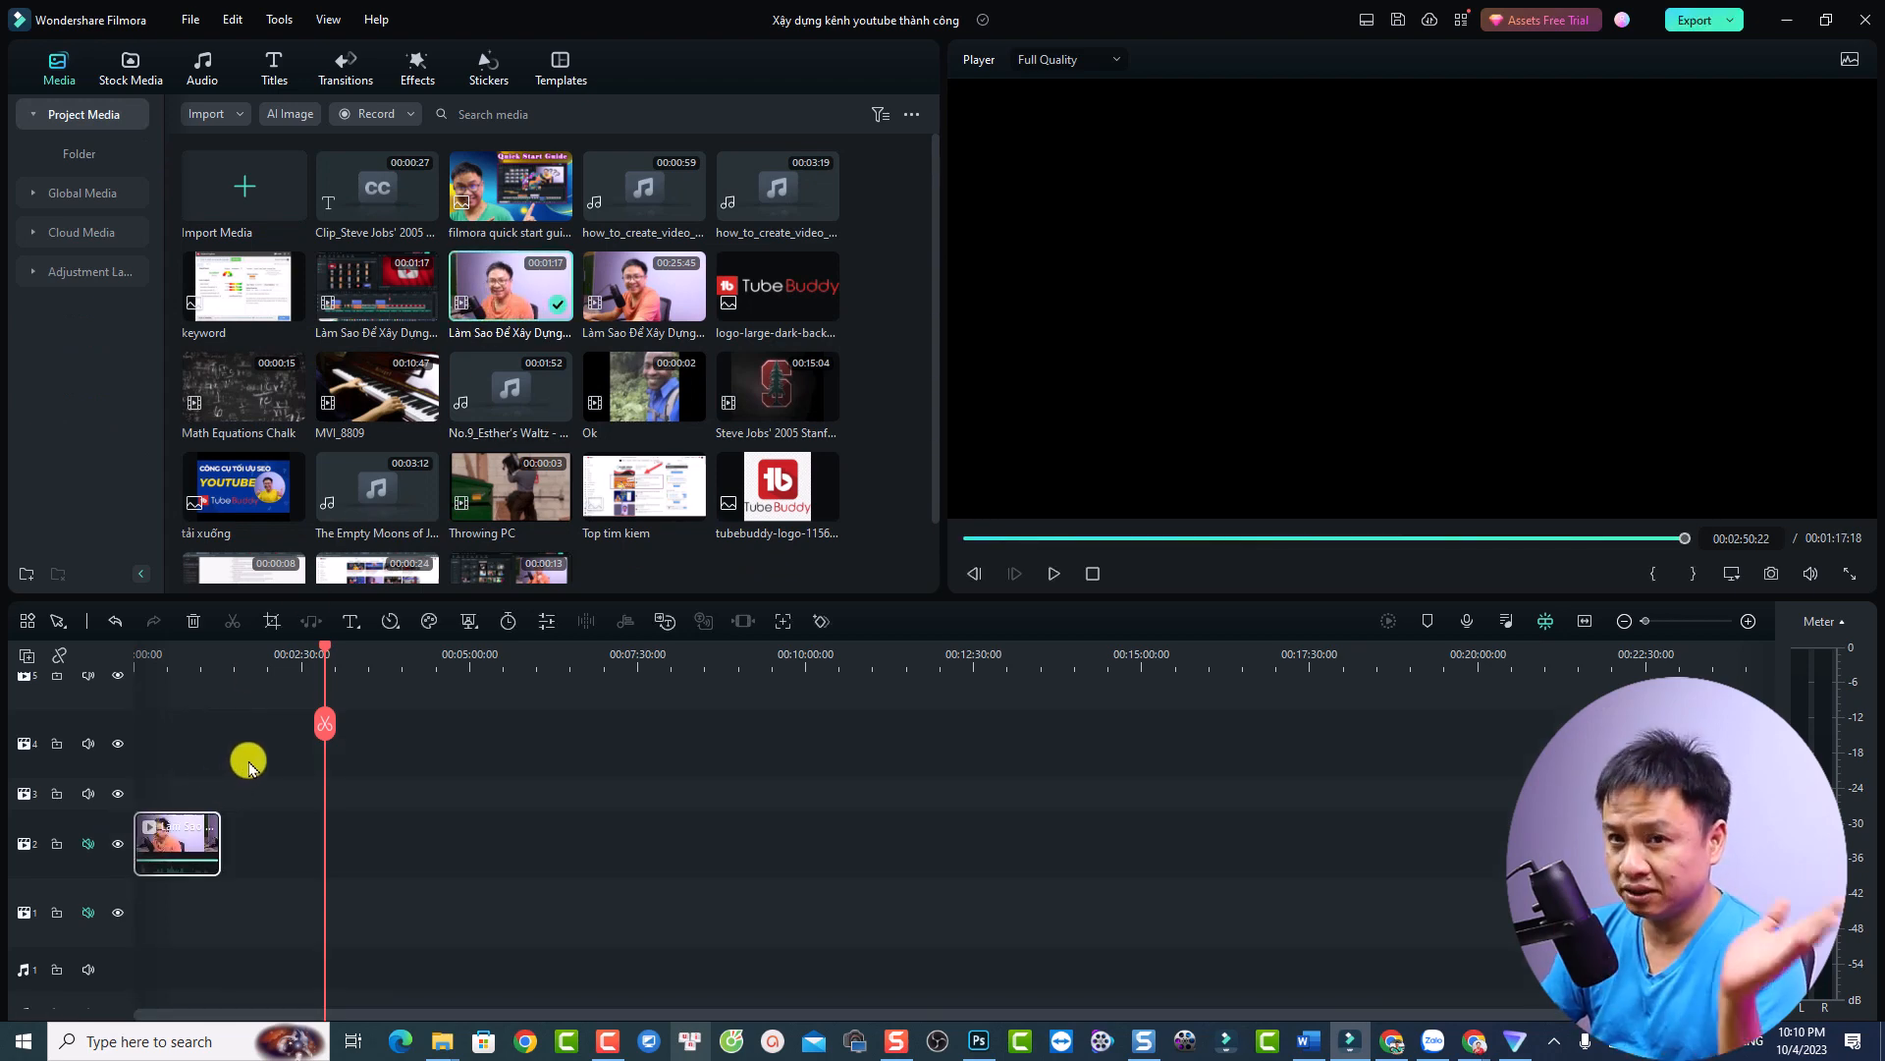
Place VID_20231004_151753 on video track 3 above the talking-head clip, starting at 00:00:14:01
left_click(149, 664)
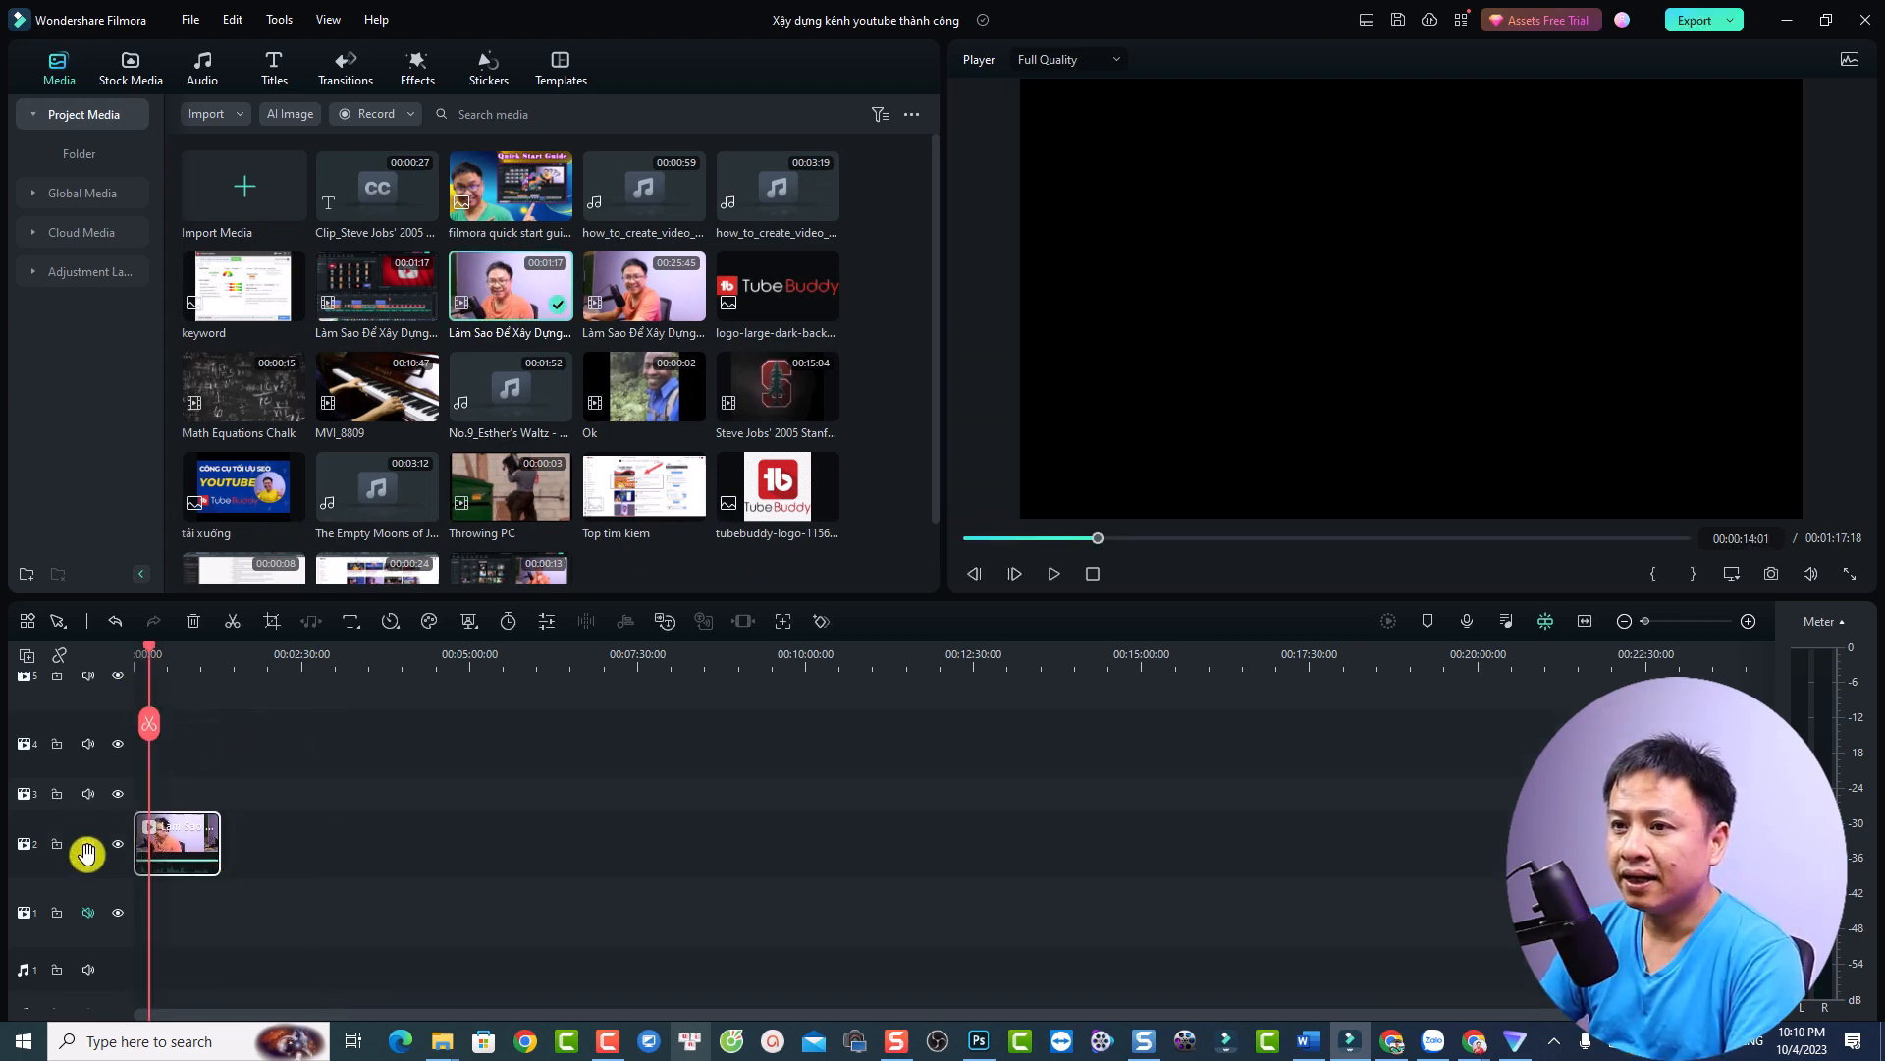
left_click(1583, 621)
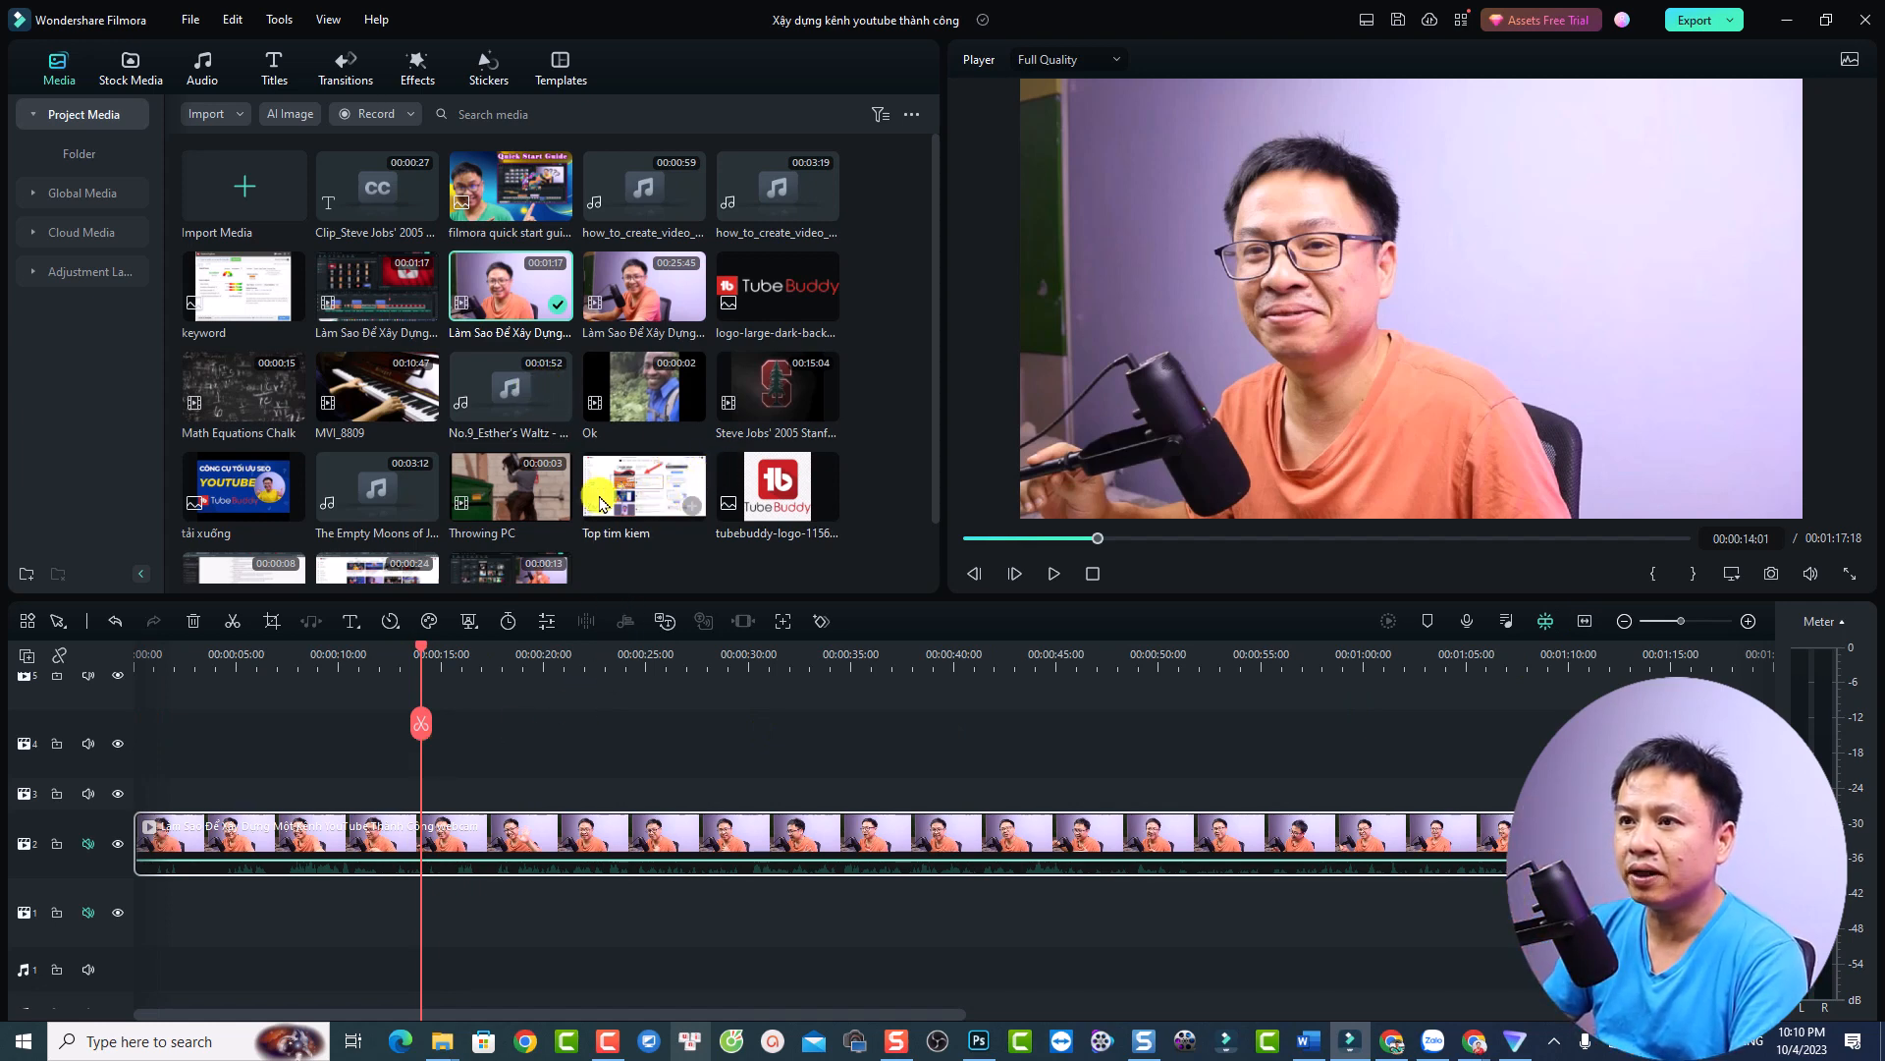
scroll(252, 497, "down", 1)
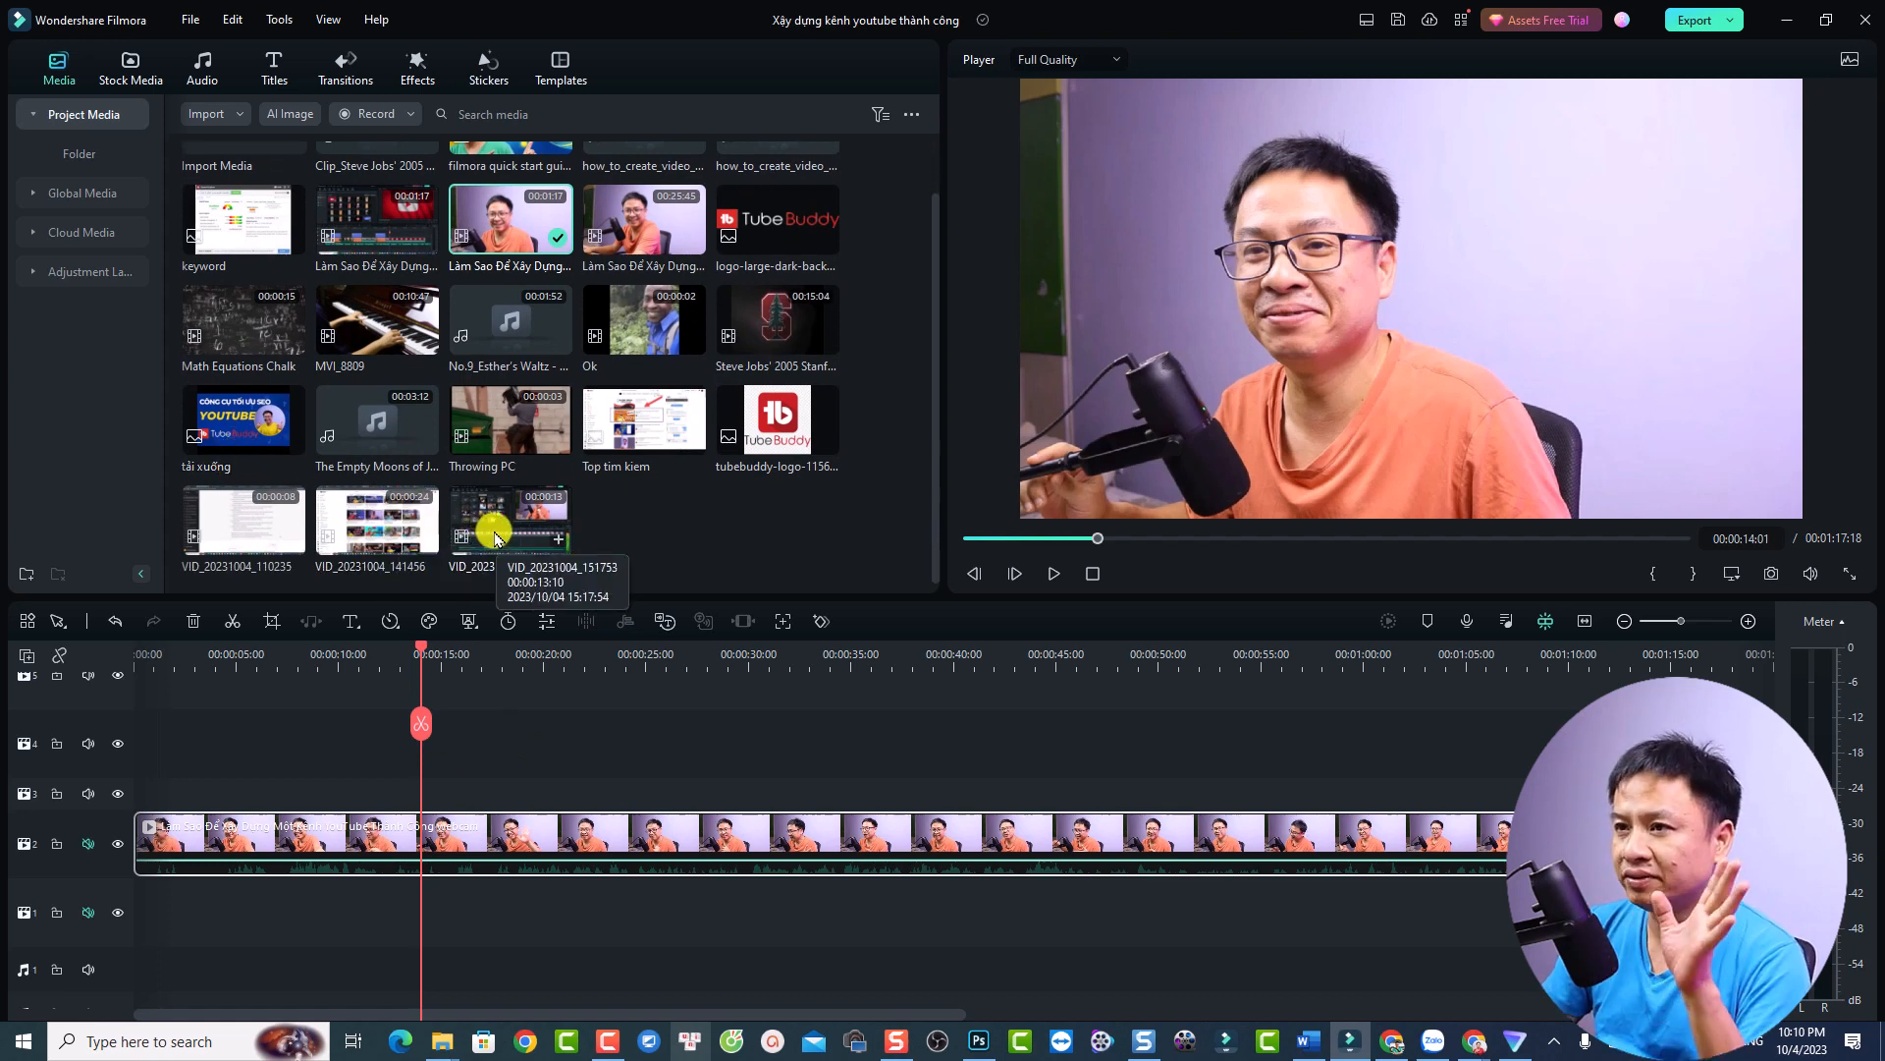
left_click_drag(496, 538, 423, 797)
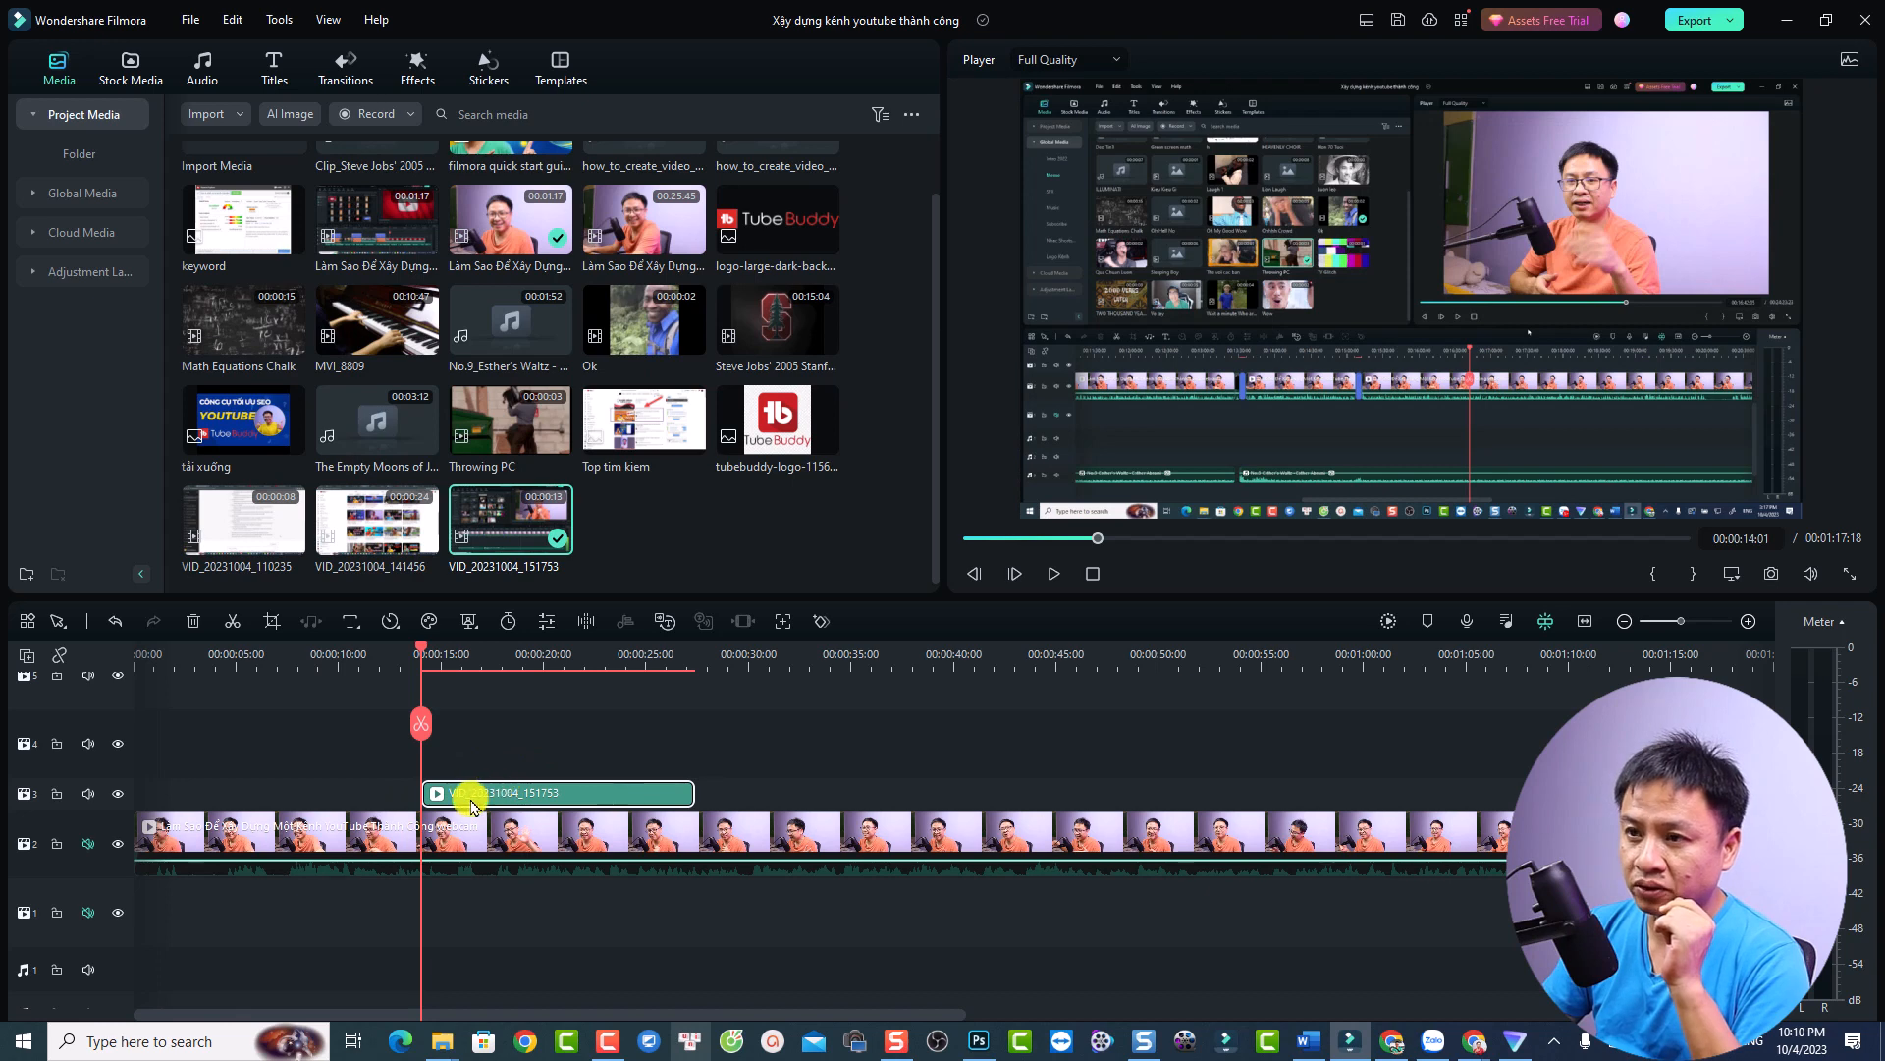
Split the VID_20231004_151753 overlay clip at 00:00:18:08 and delete the part after the cut
left_click(391, 661)
key("space")
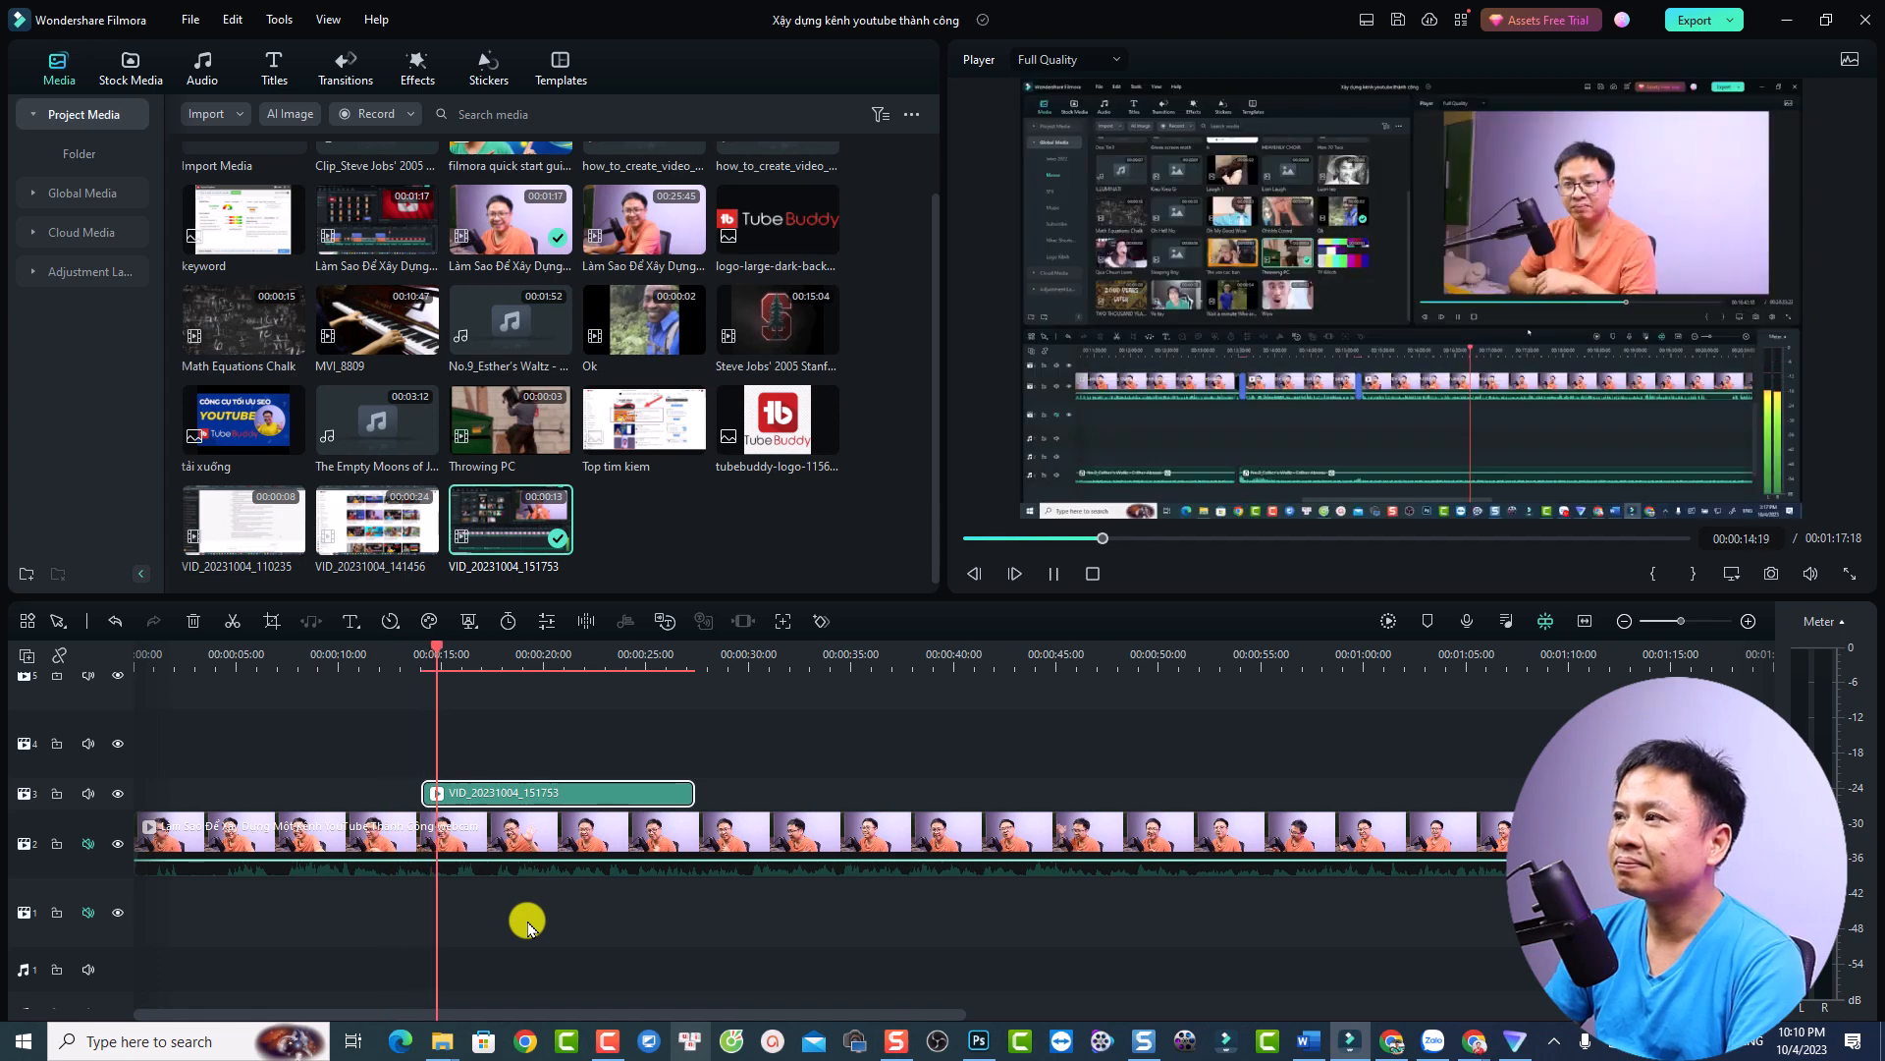
left_click(508, 656)
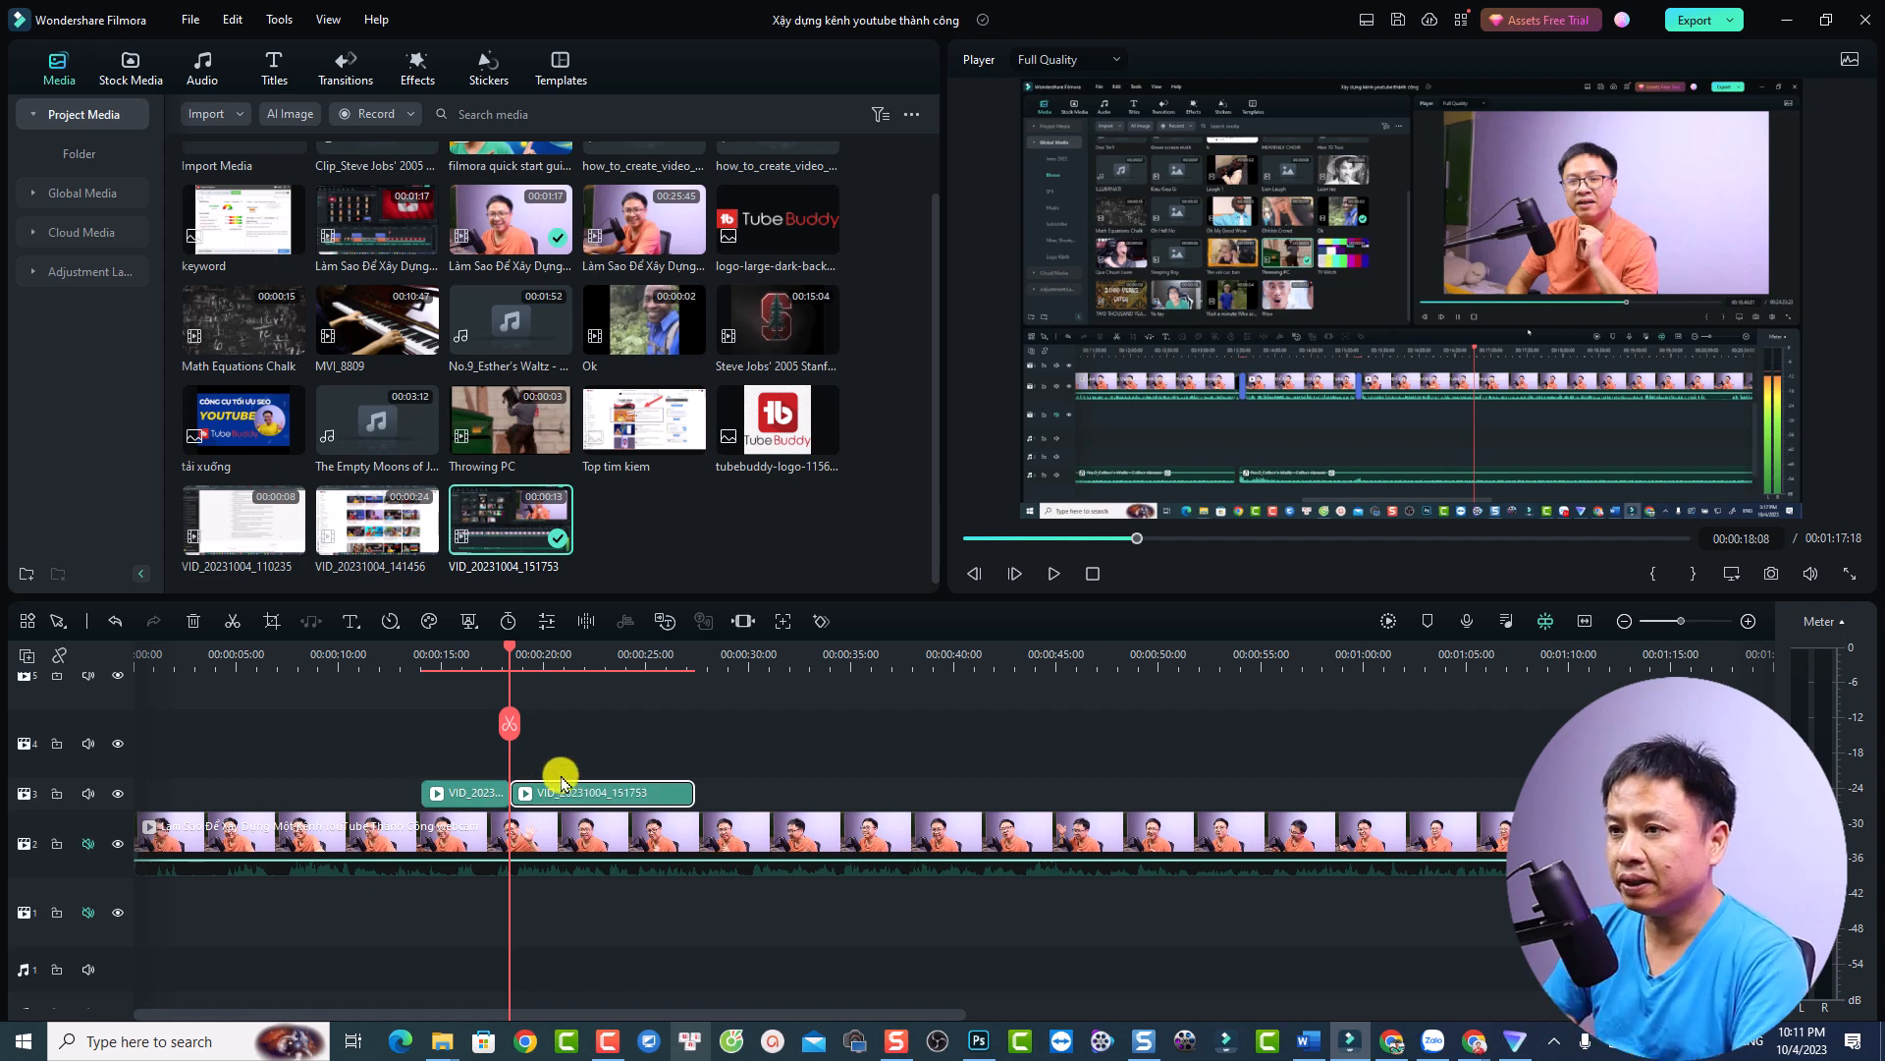
key("Delete")
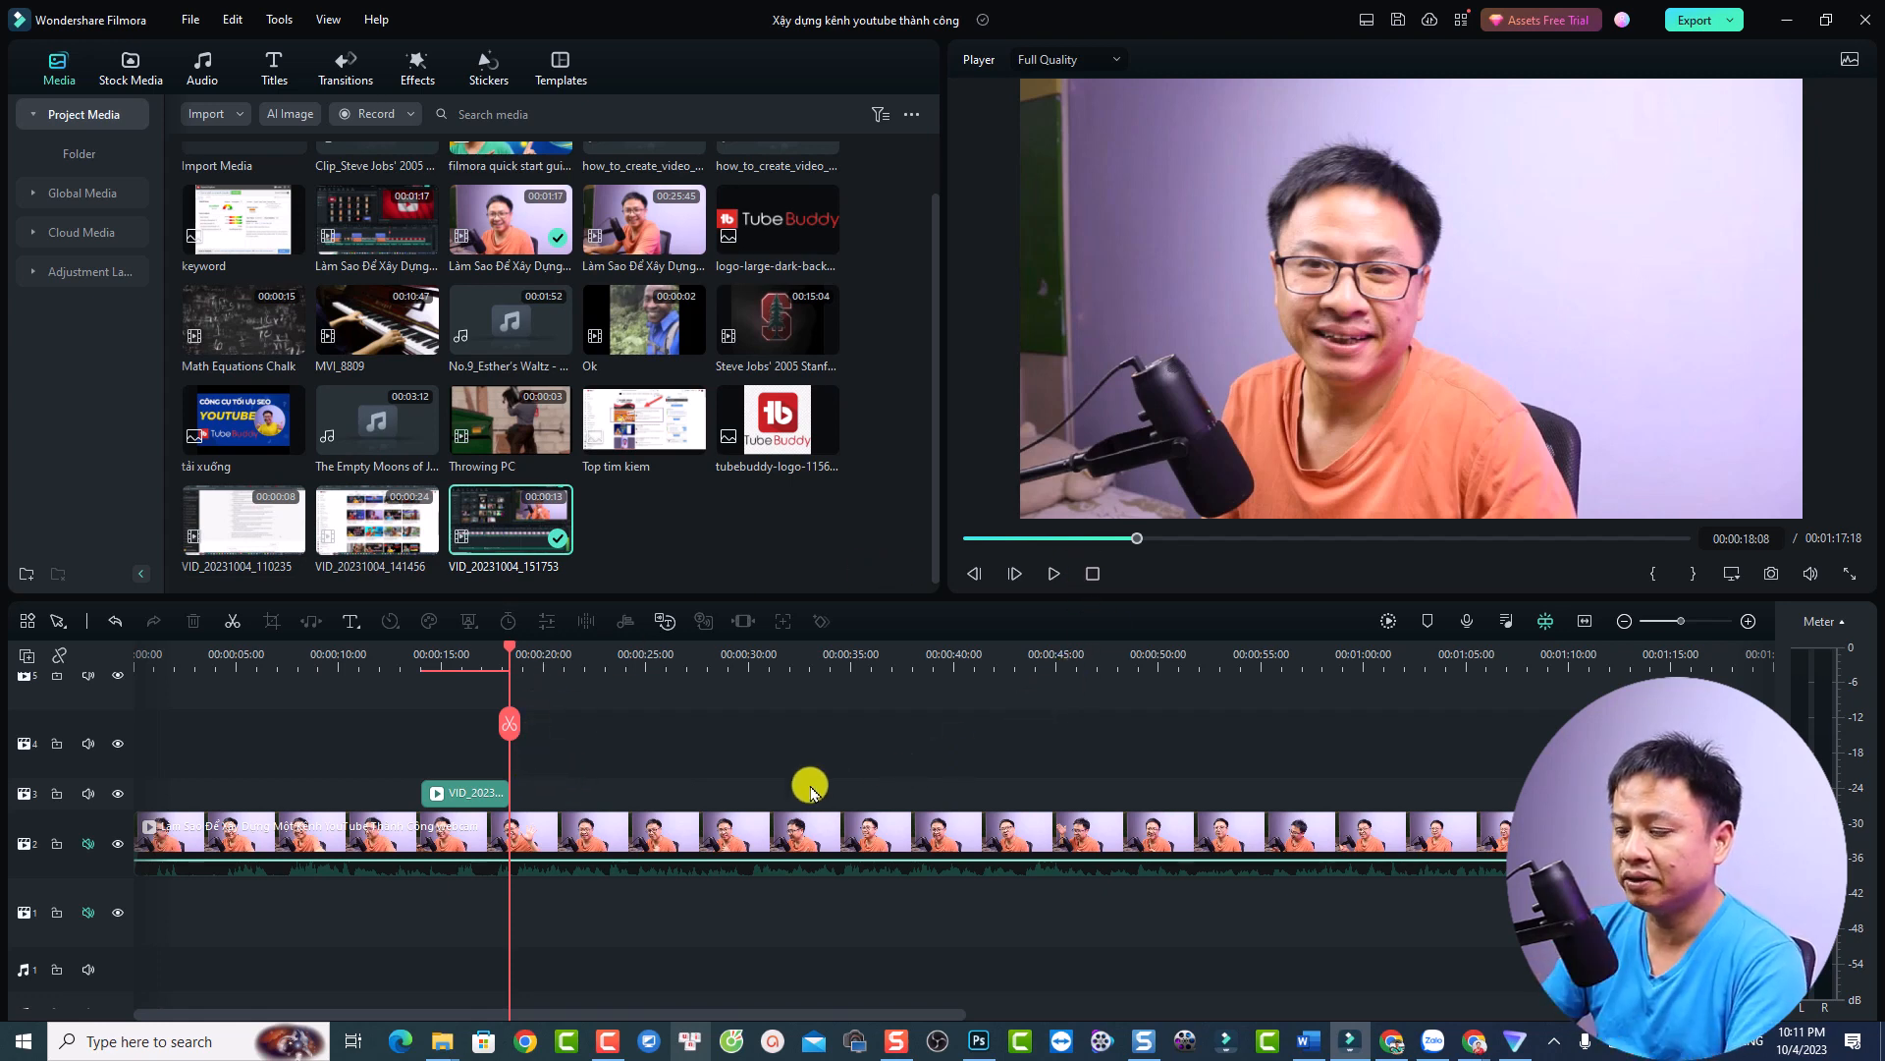
Play back the timeline around the overlay clip to review how it cuts in and out
key("space")
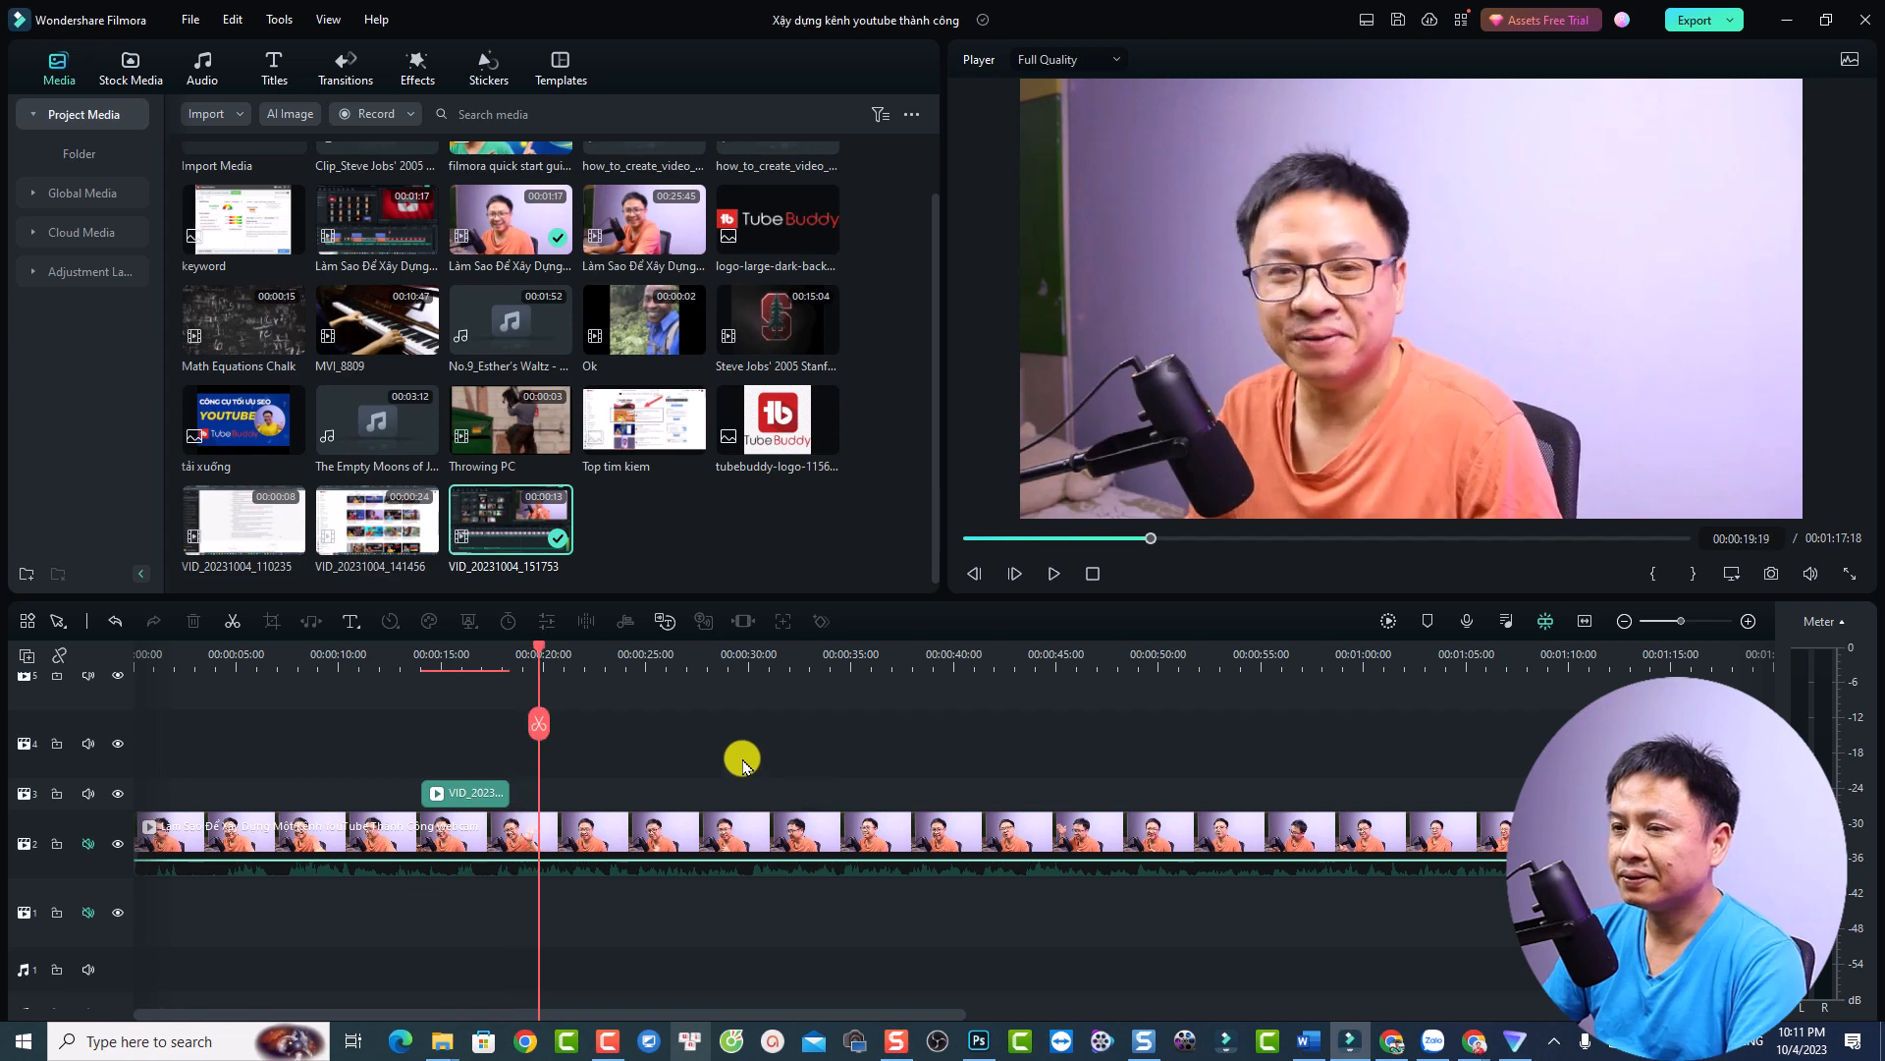
left_click(425, 648)
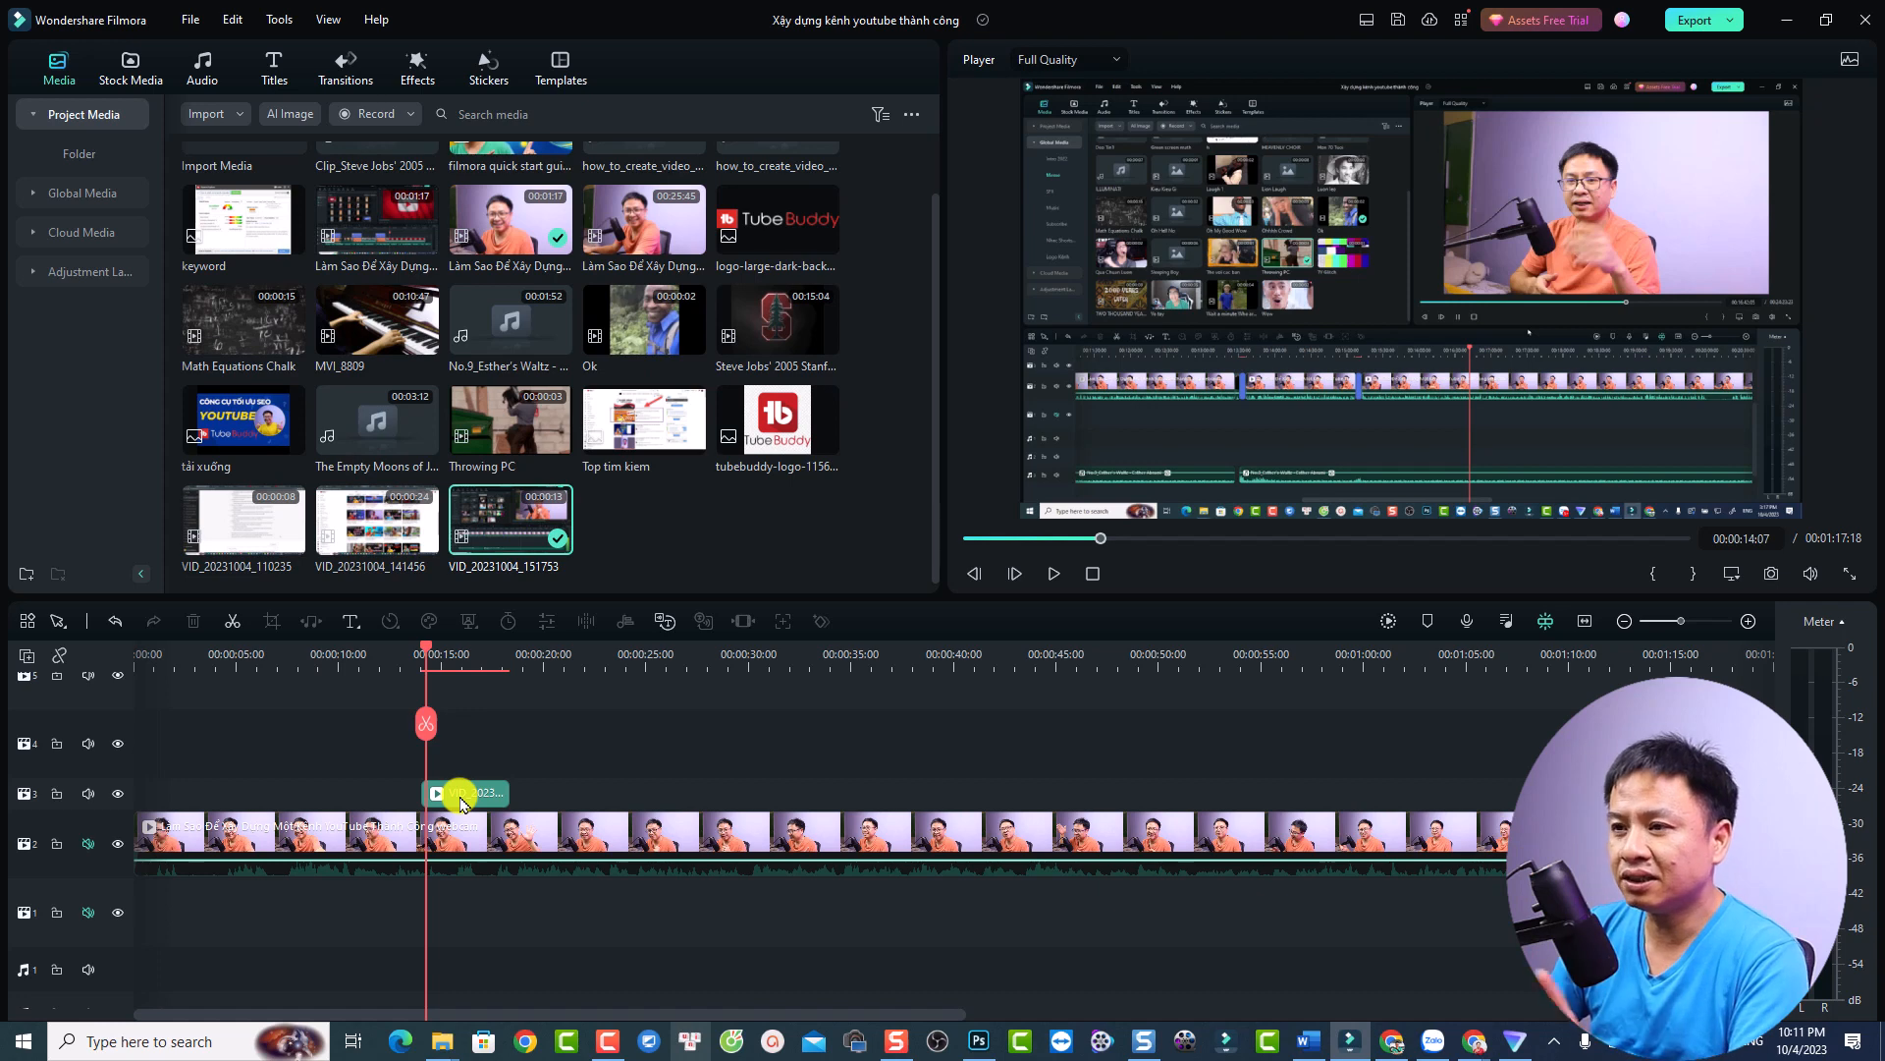
left_click_drag(475, 658, 903, 663)
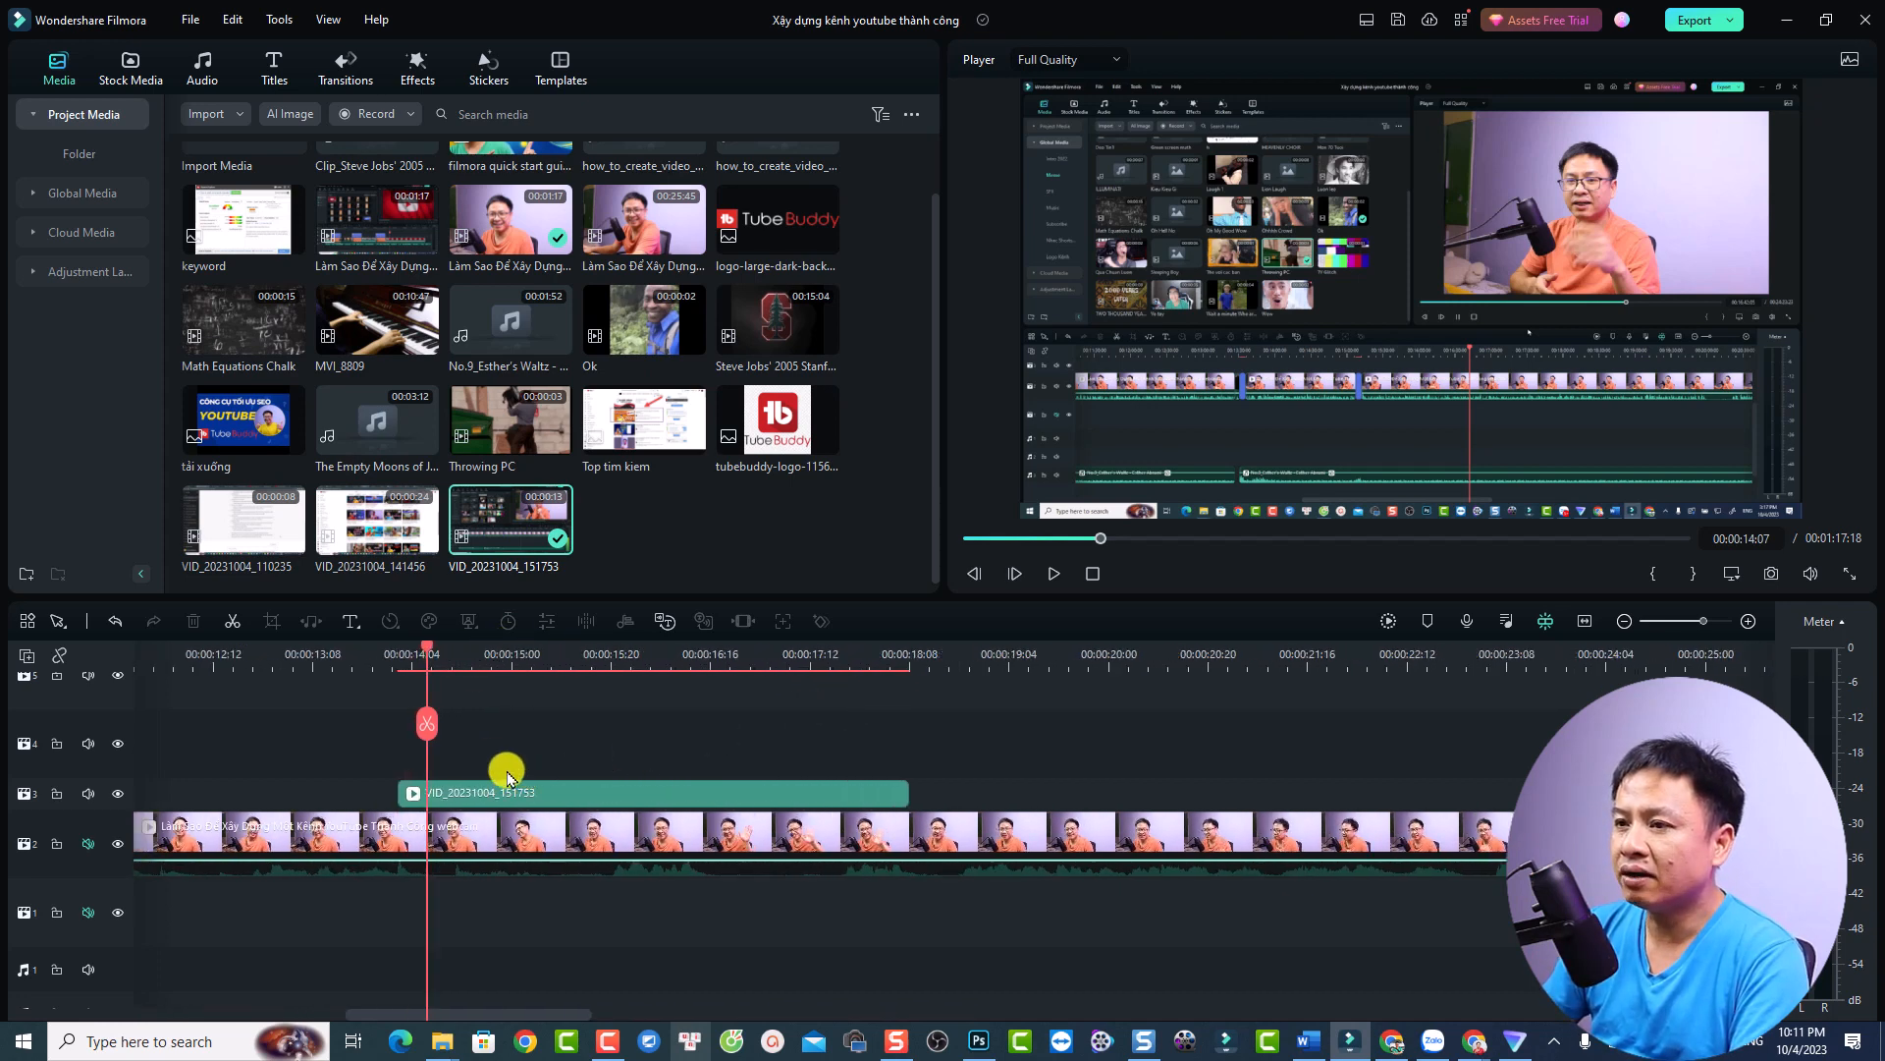
left_click(376, 656)
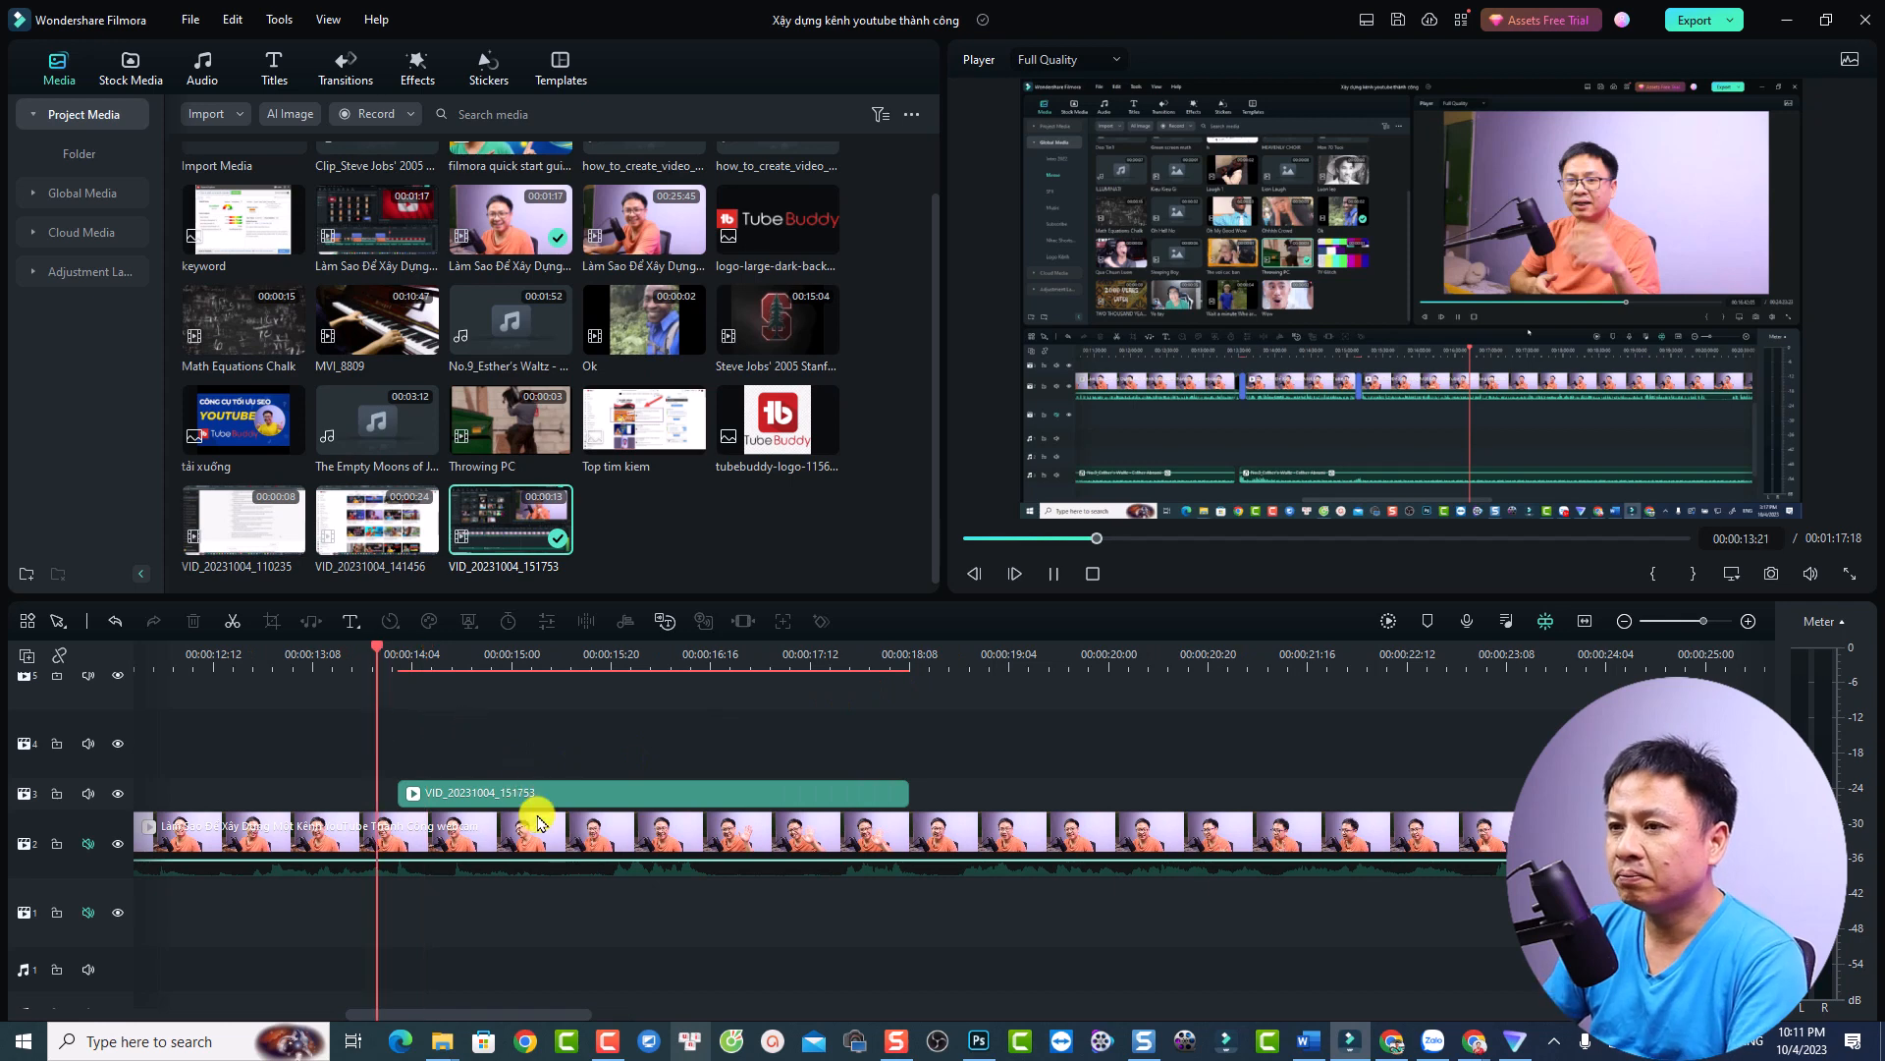
key("space")
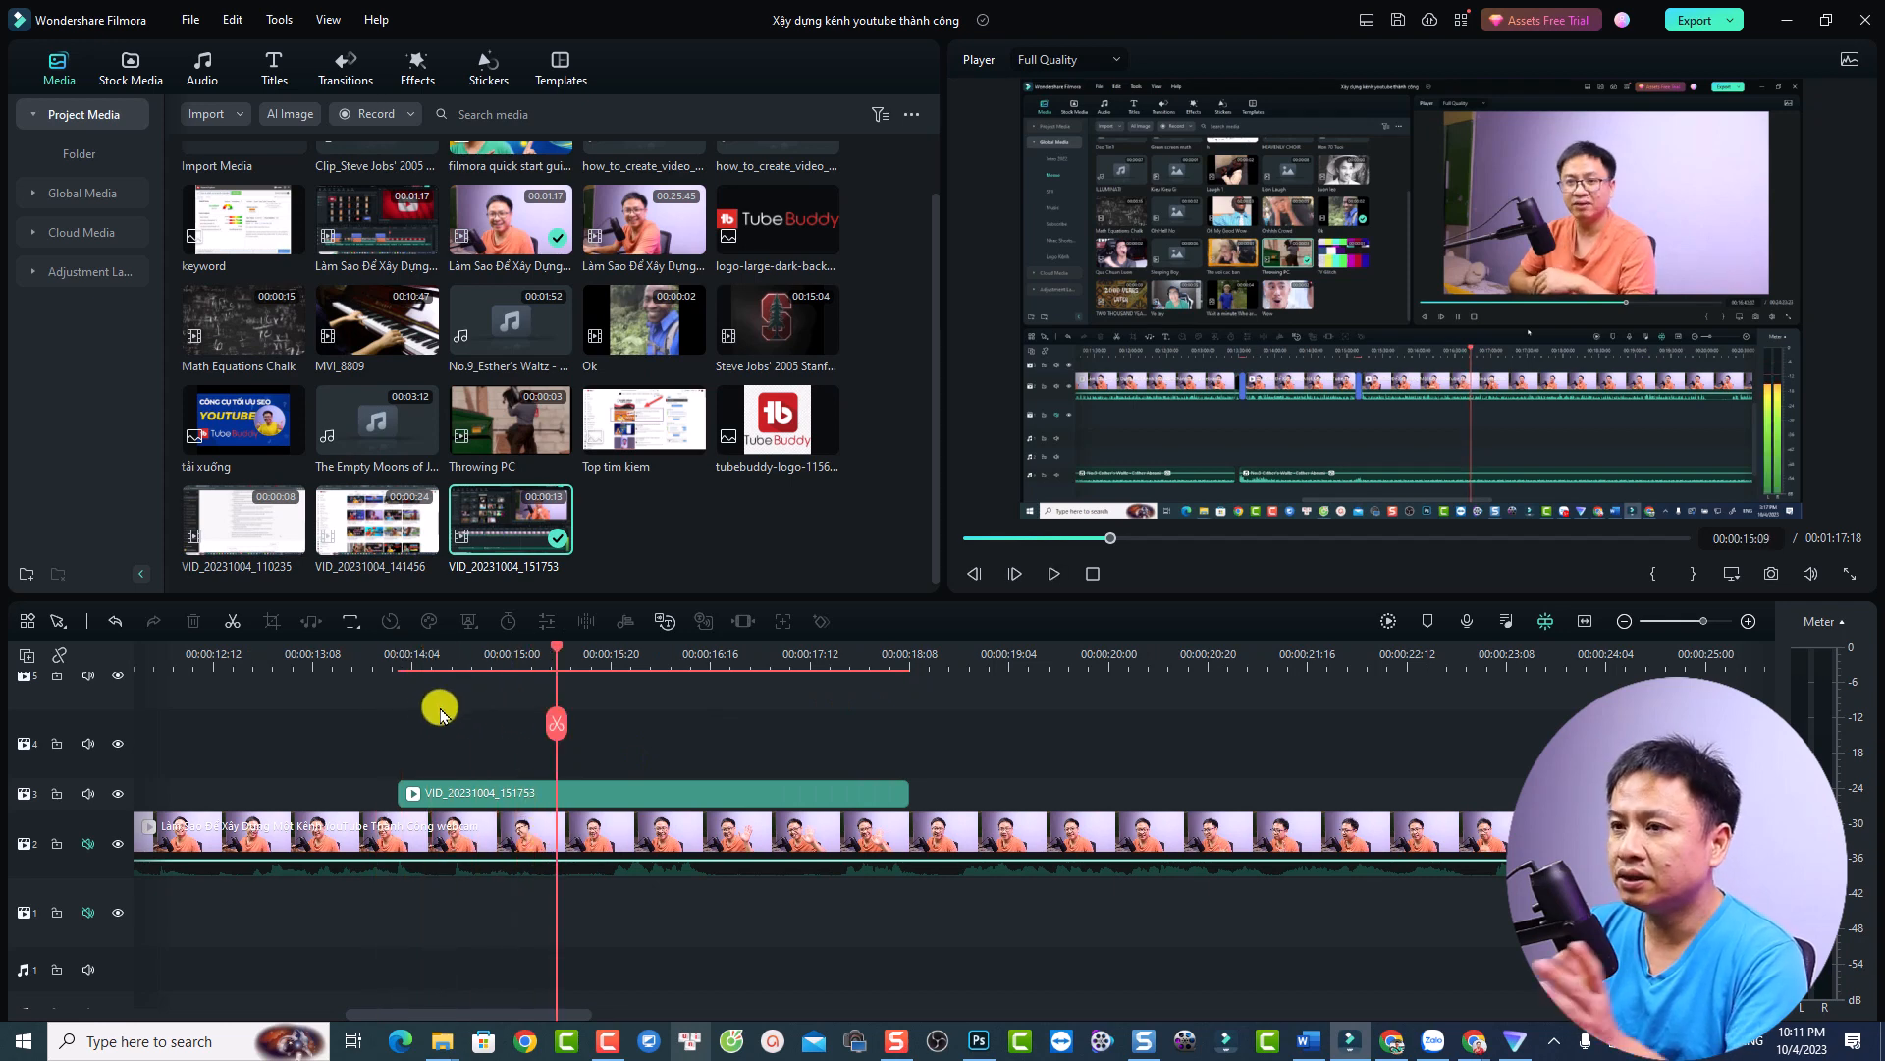
Add the Push transition to the start of the overlay clip on video track 3
left_click(427, 652)
left_click(475, 794)
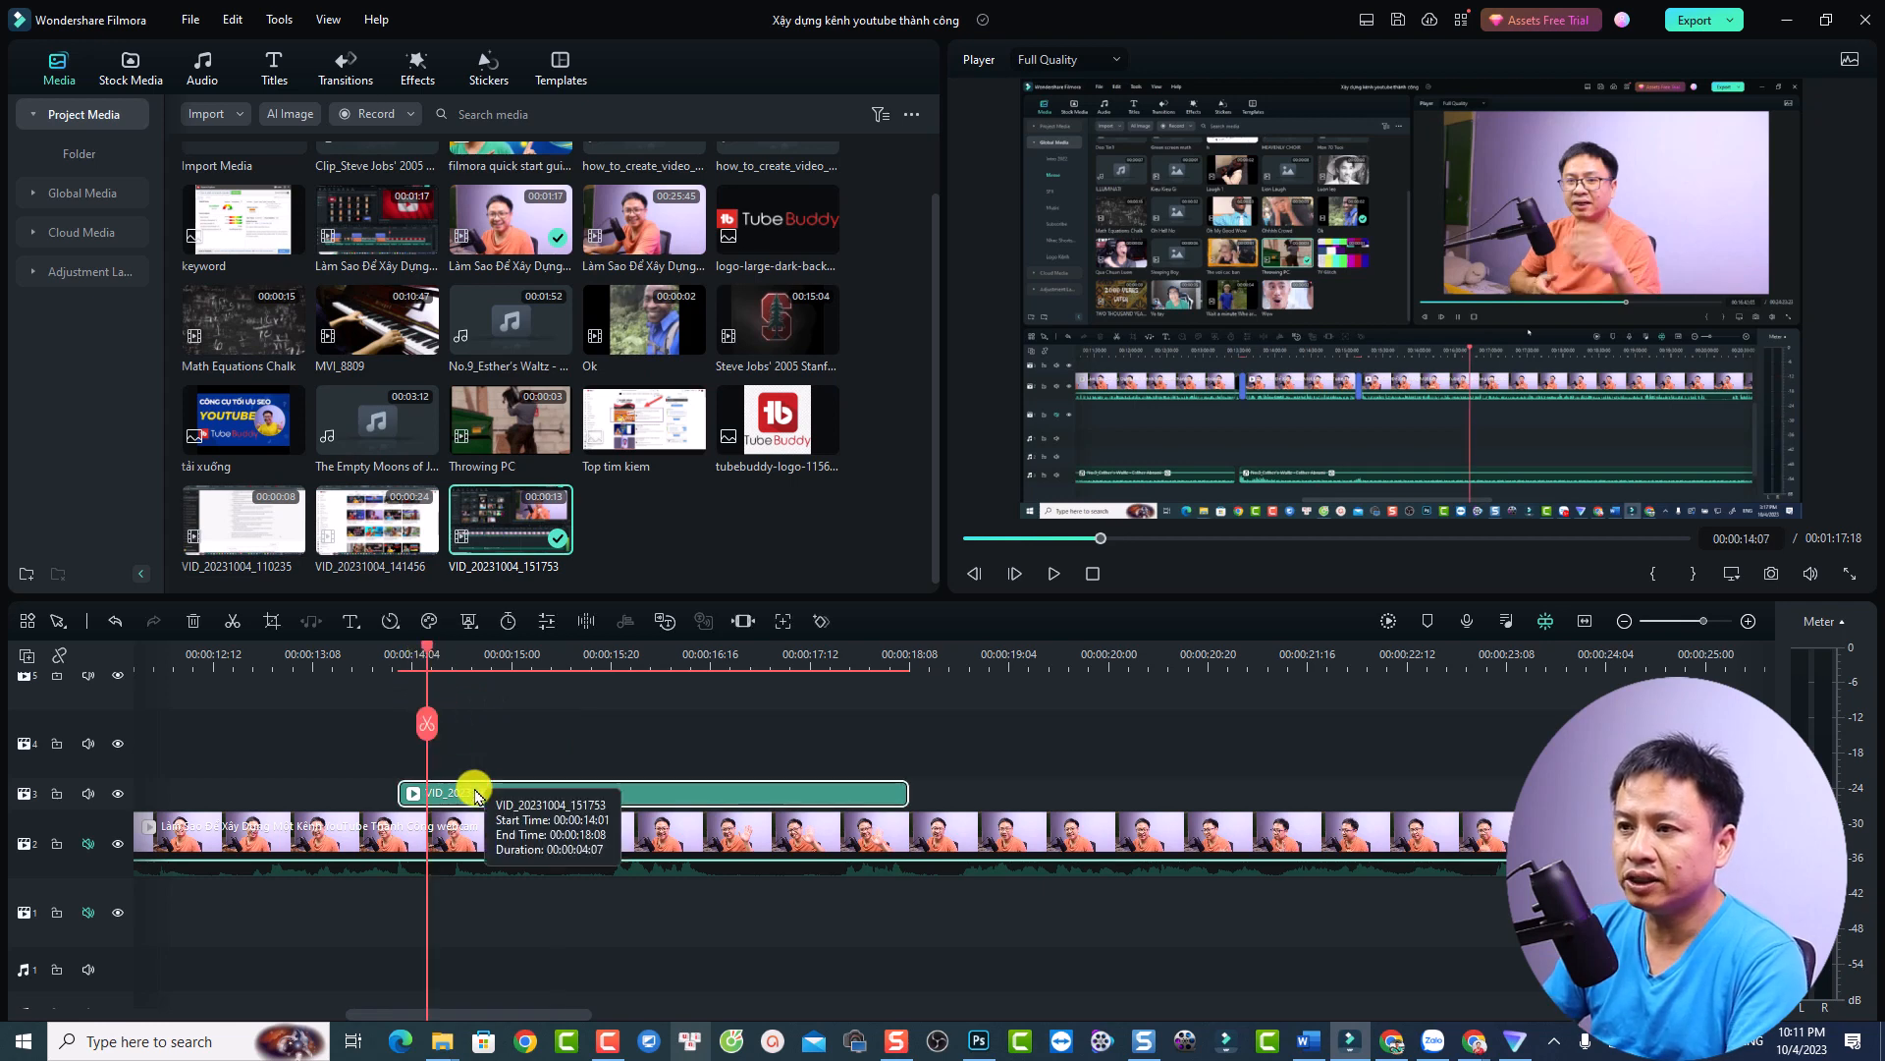
left_click(328, 69)
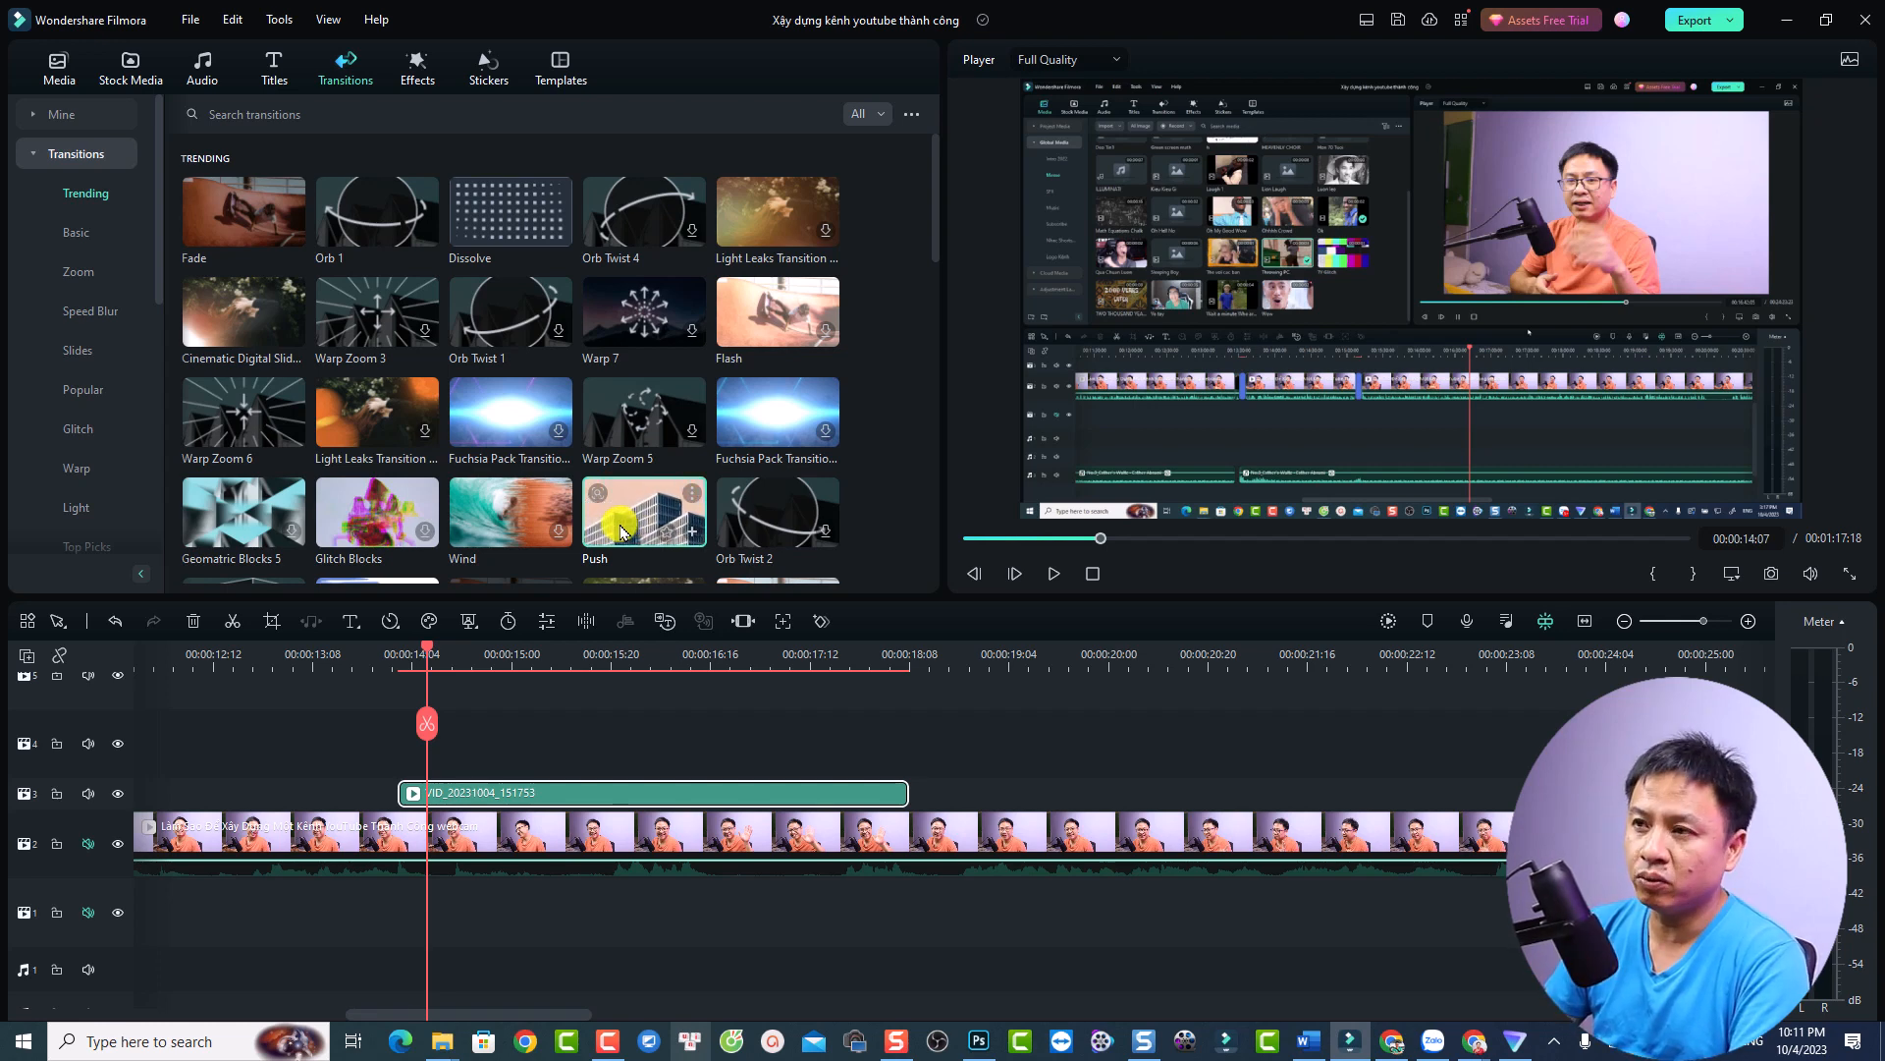
mouse_move(626, 532)
left_mouse_down()
mouse_move(505, 741)
mouse_move(441, 787)
left_mouse_up()
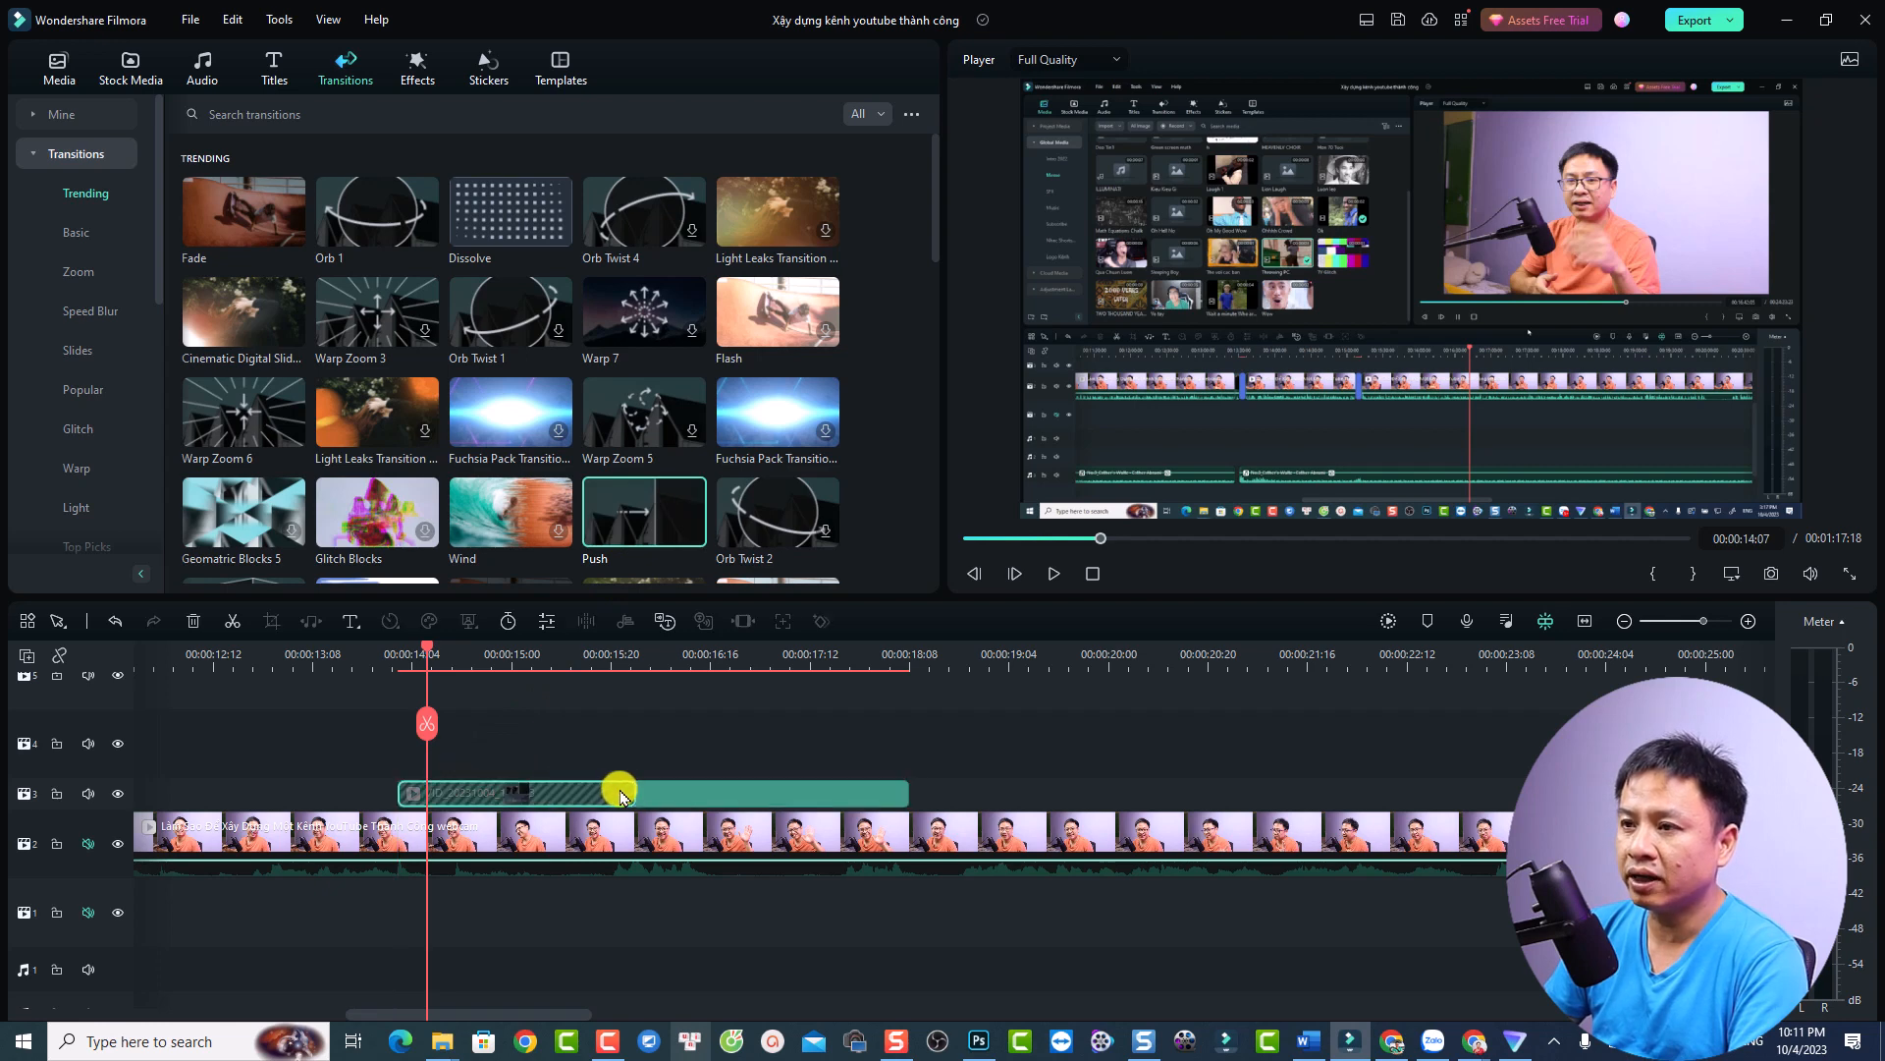
Shorten the starting Push transition to a duration of 00:00:01:03 and add another Push transition at the overlay clip's end
left_click_drag(626, 791, 531, 798)
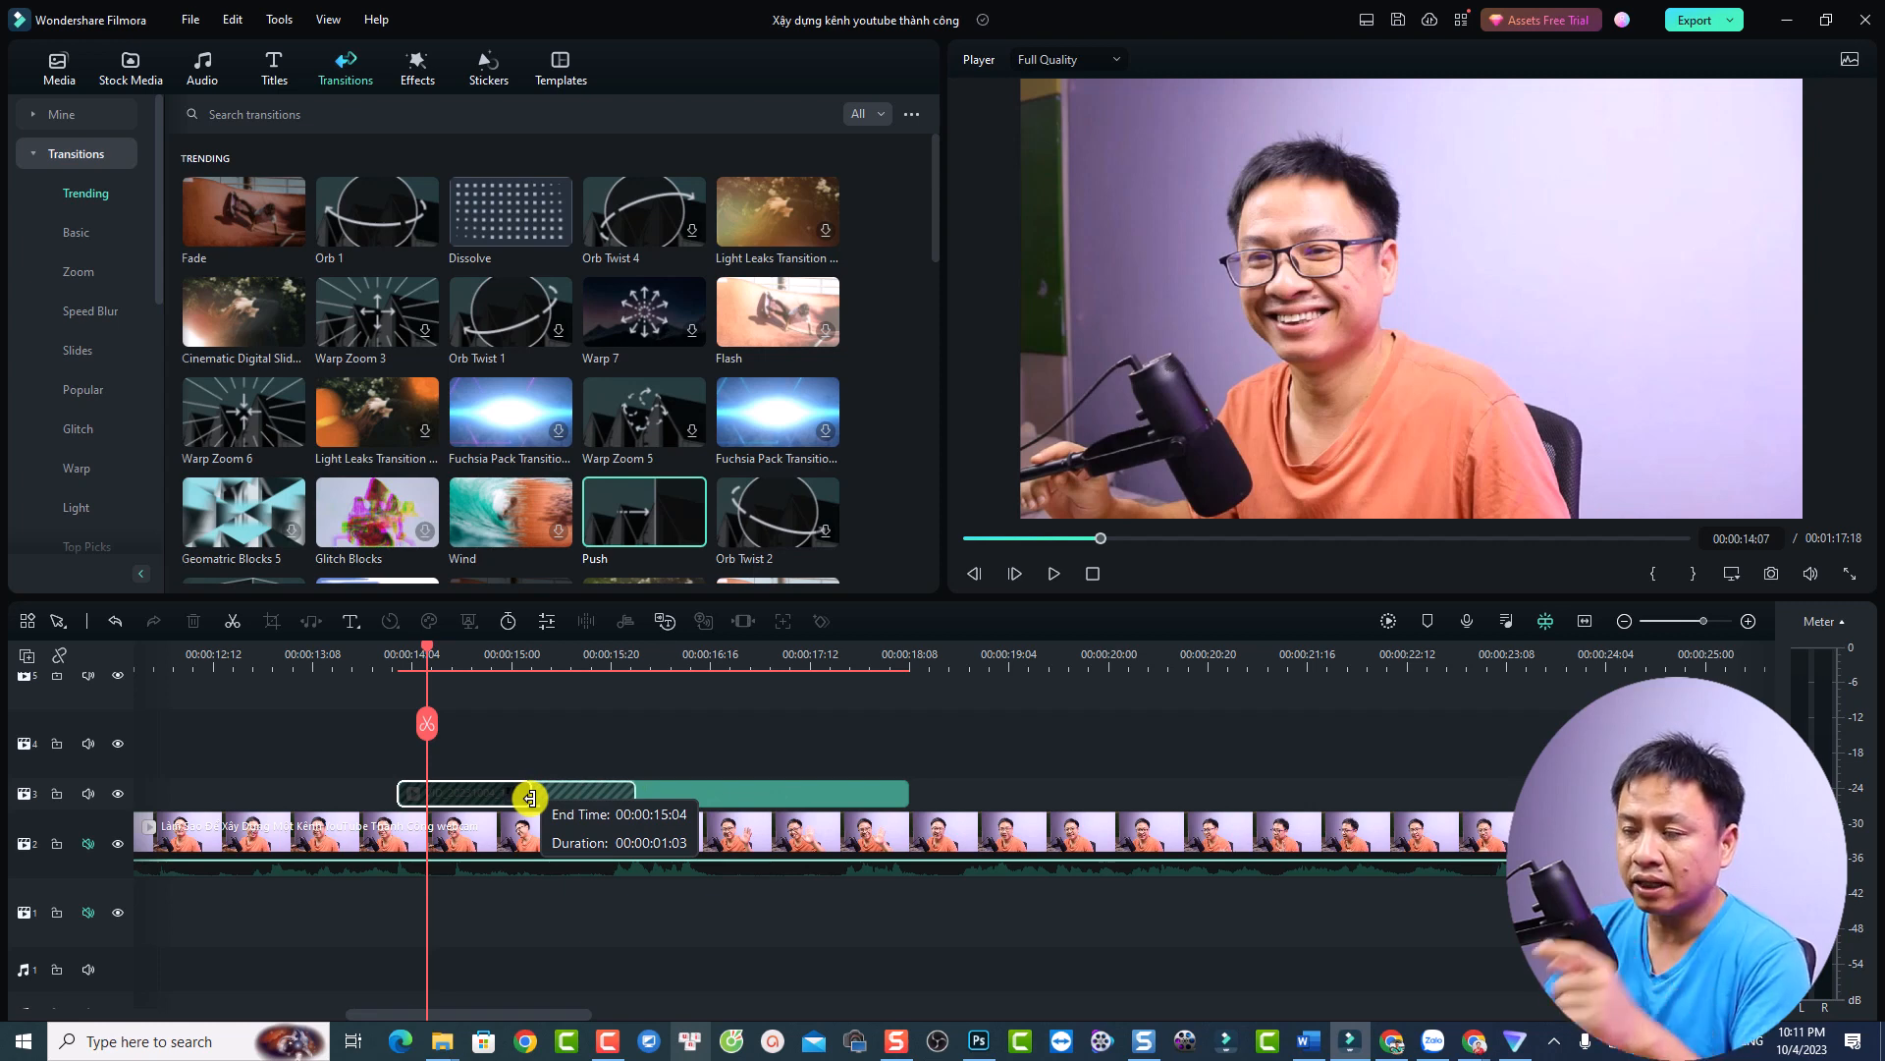
left_click_drag(531, 798, 531, 797)
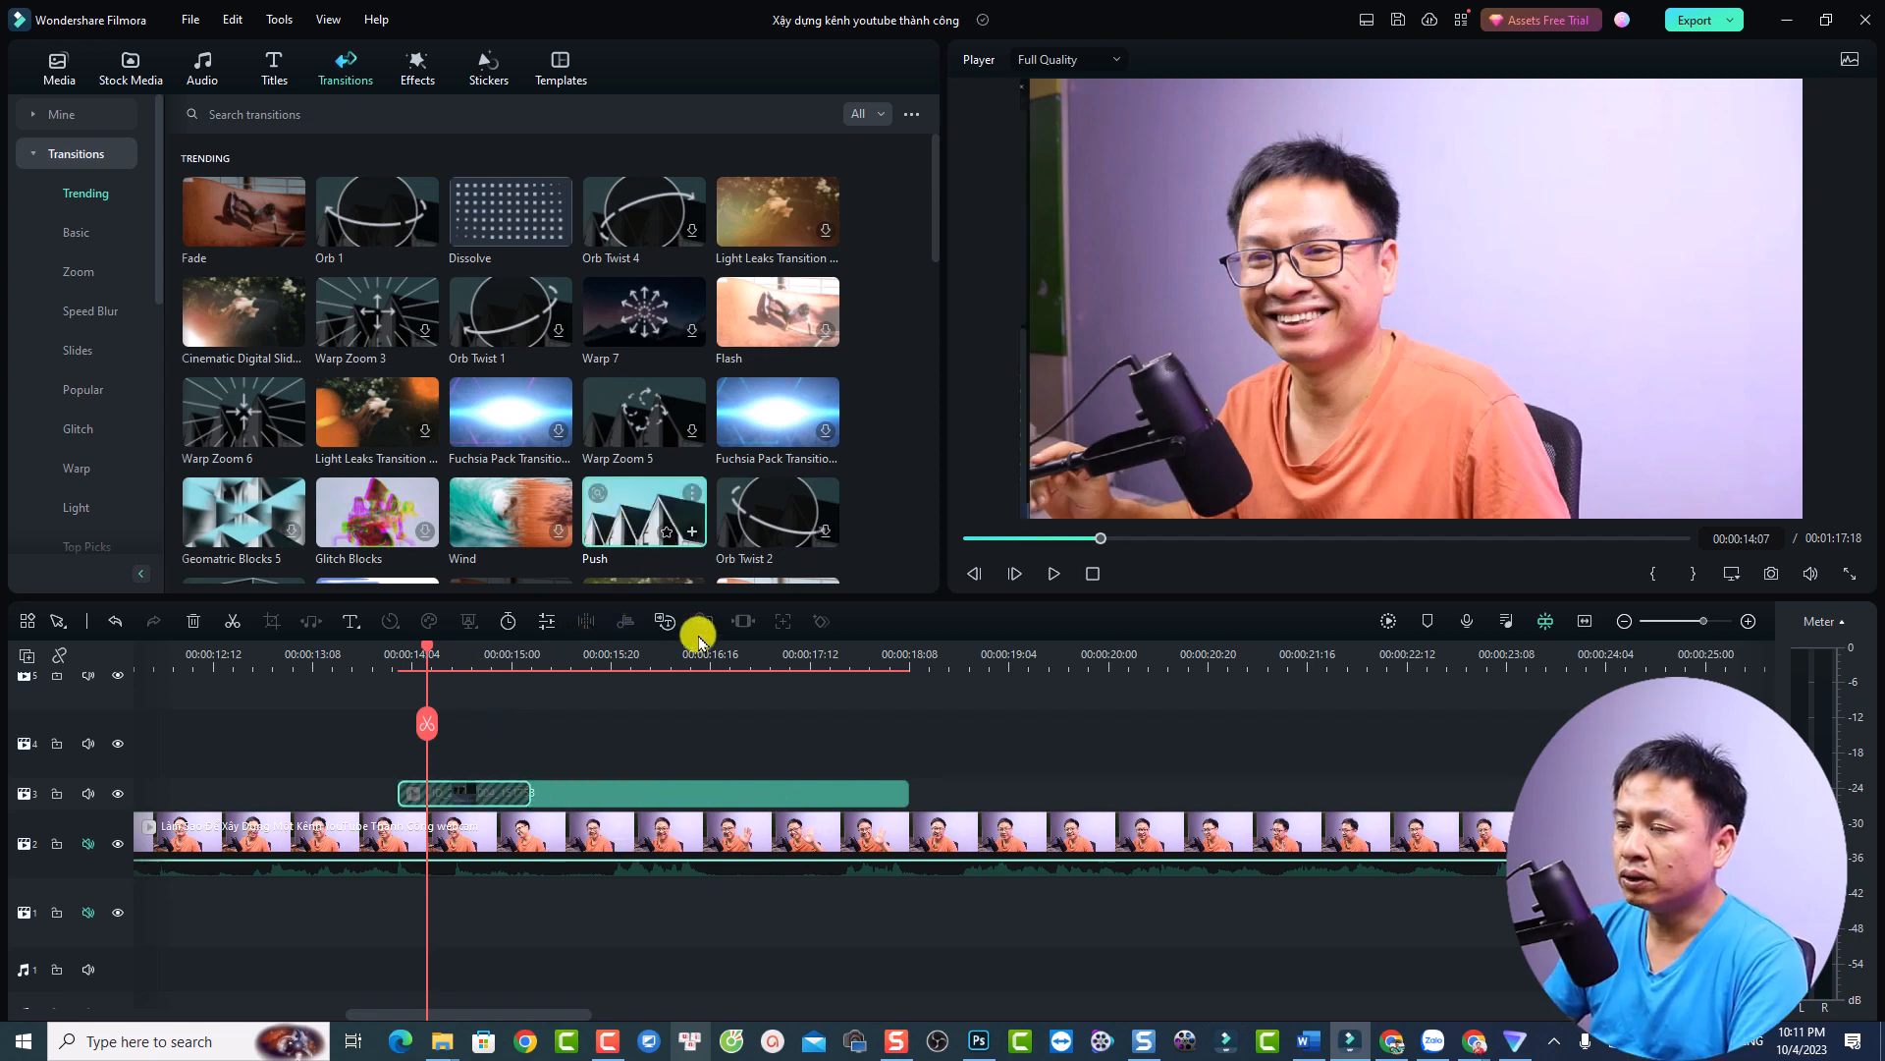
mouse_move(699, 642)
left_mouse_down()
mouse_move(805, 780)
mouse_move(693, 790)
mouse_move(784, 789)
left_mouse_up()
Preview the overlay clip with both Push transitions, dismissing the Live Update window
left_click(343, 664)
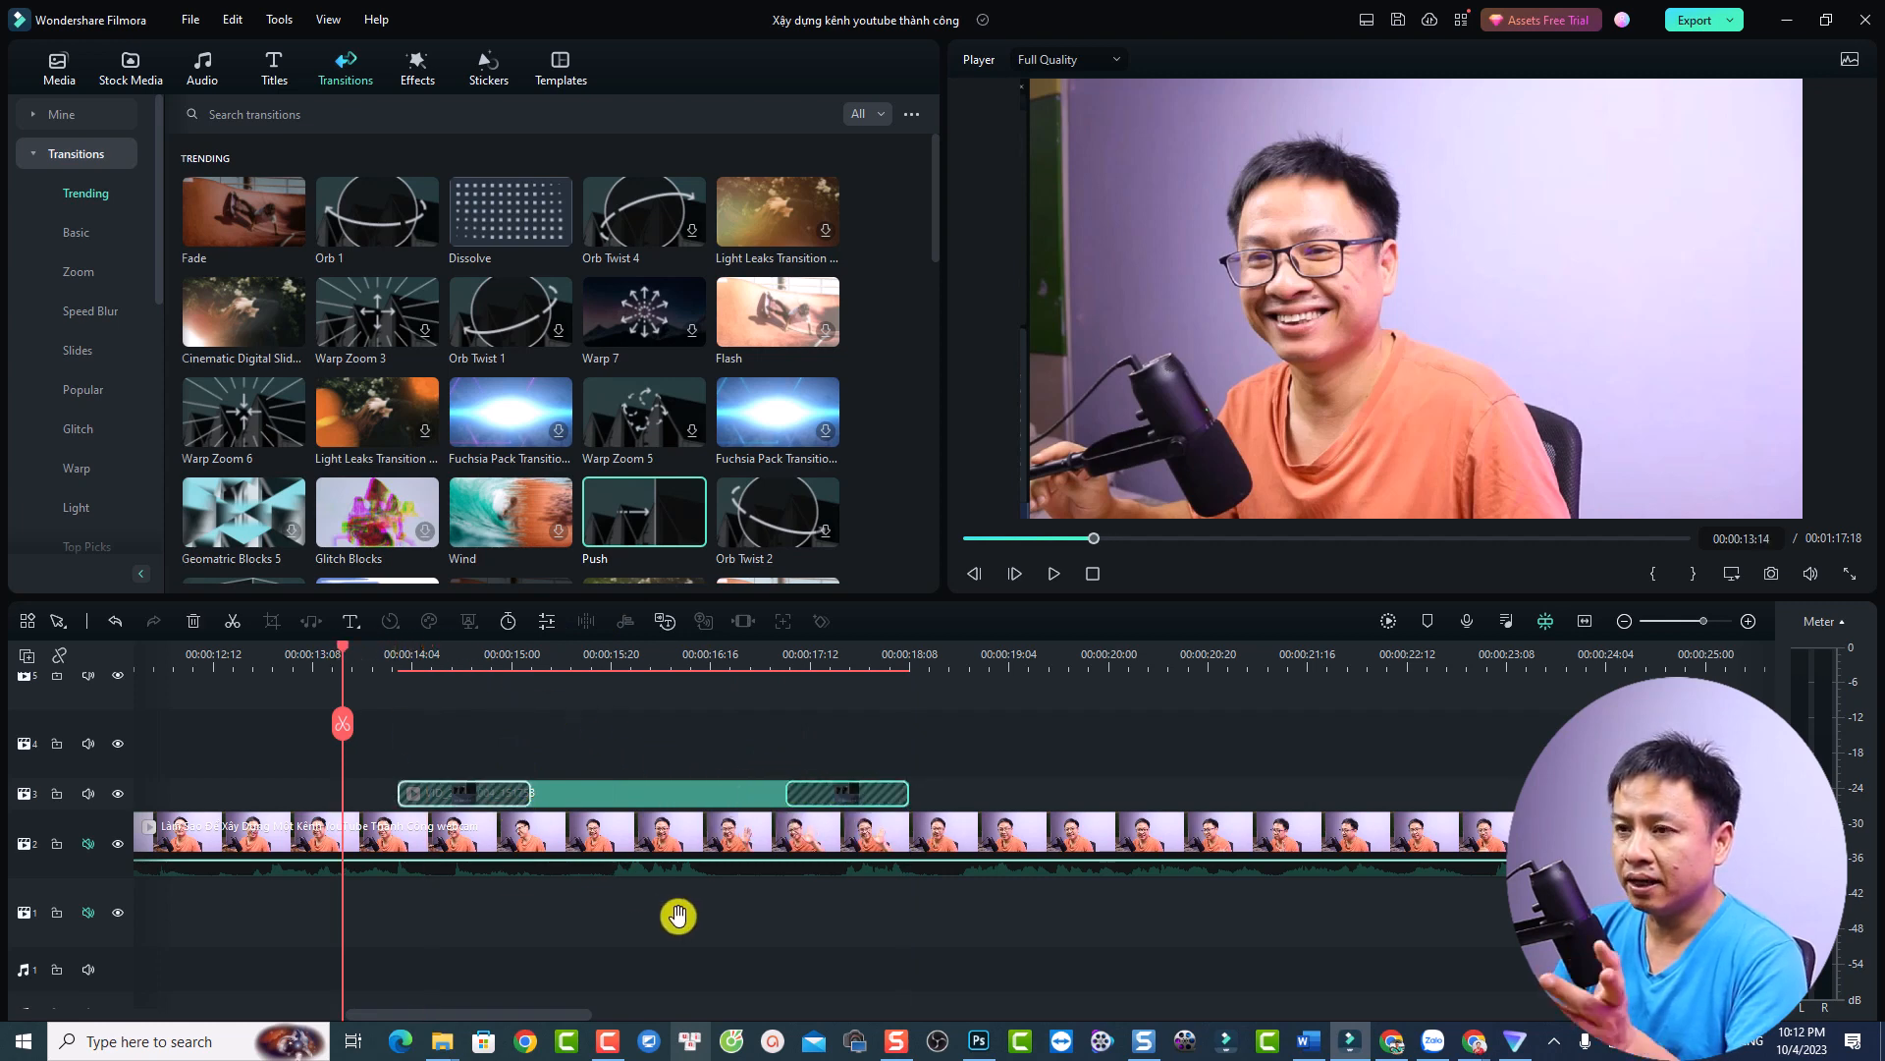
key("space")
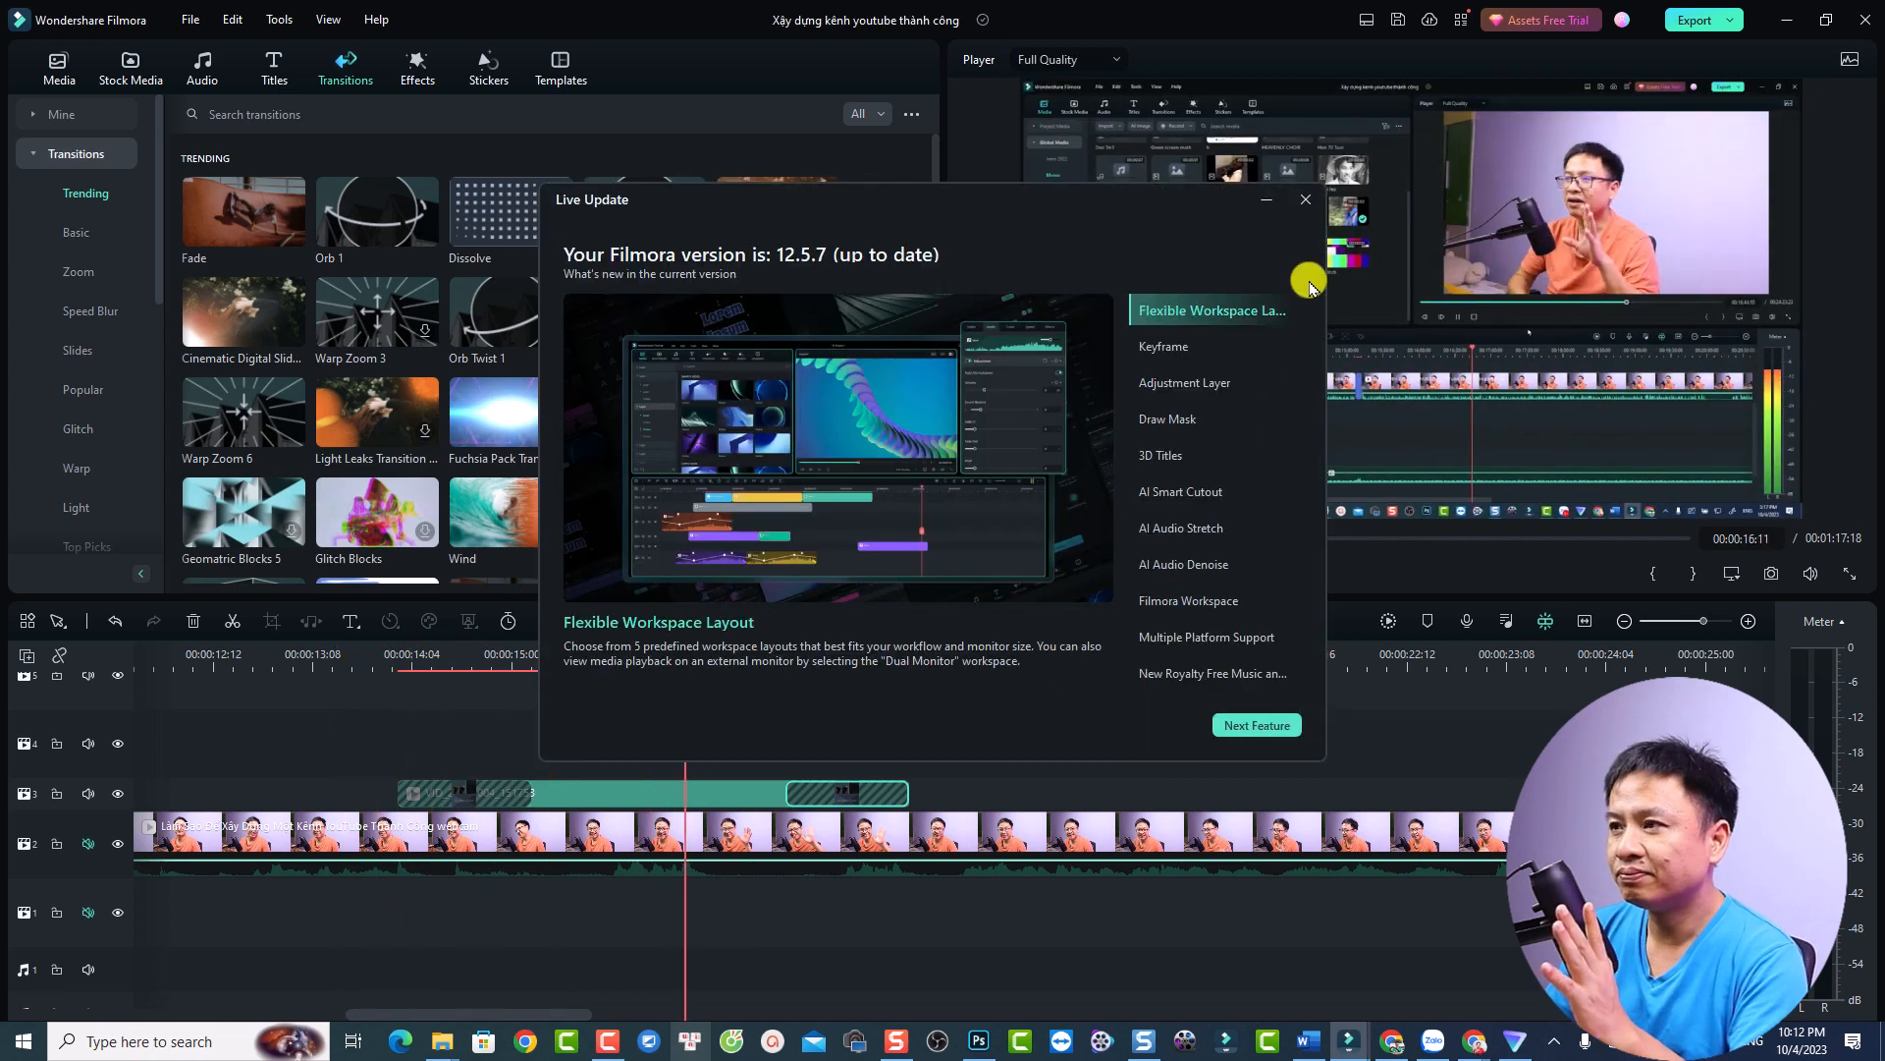
left_click(1305, 203)
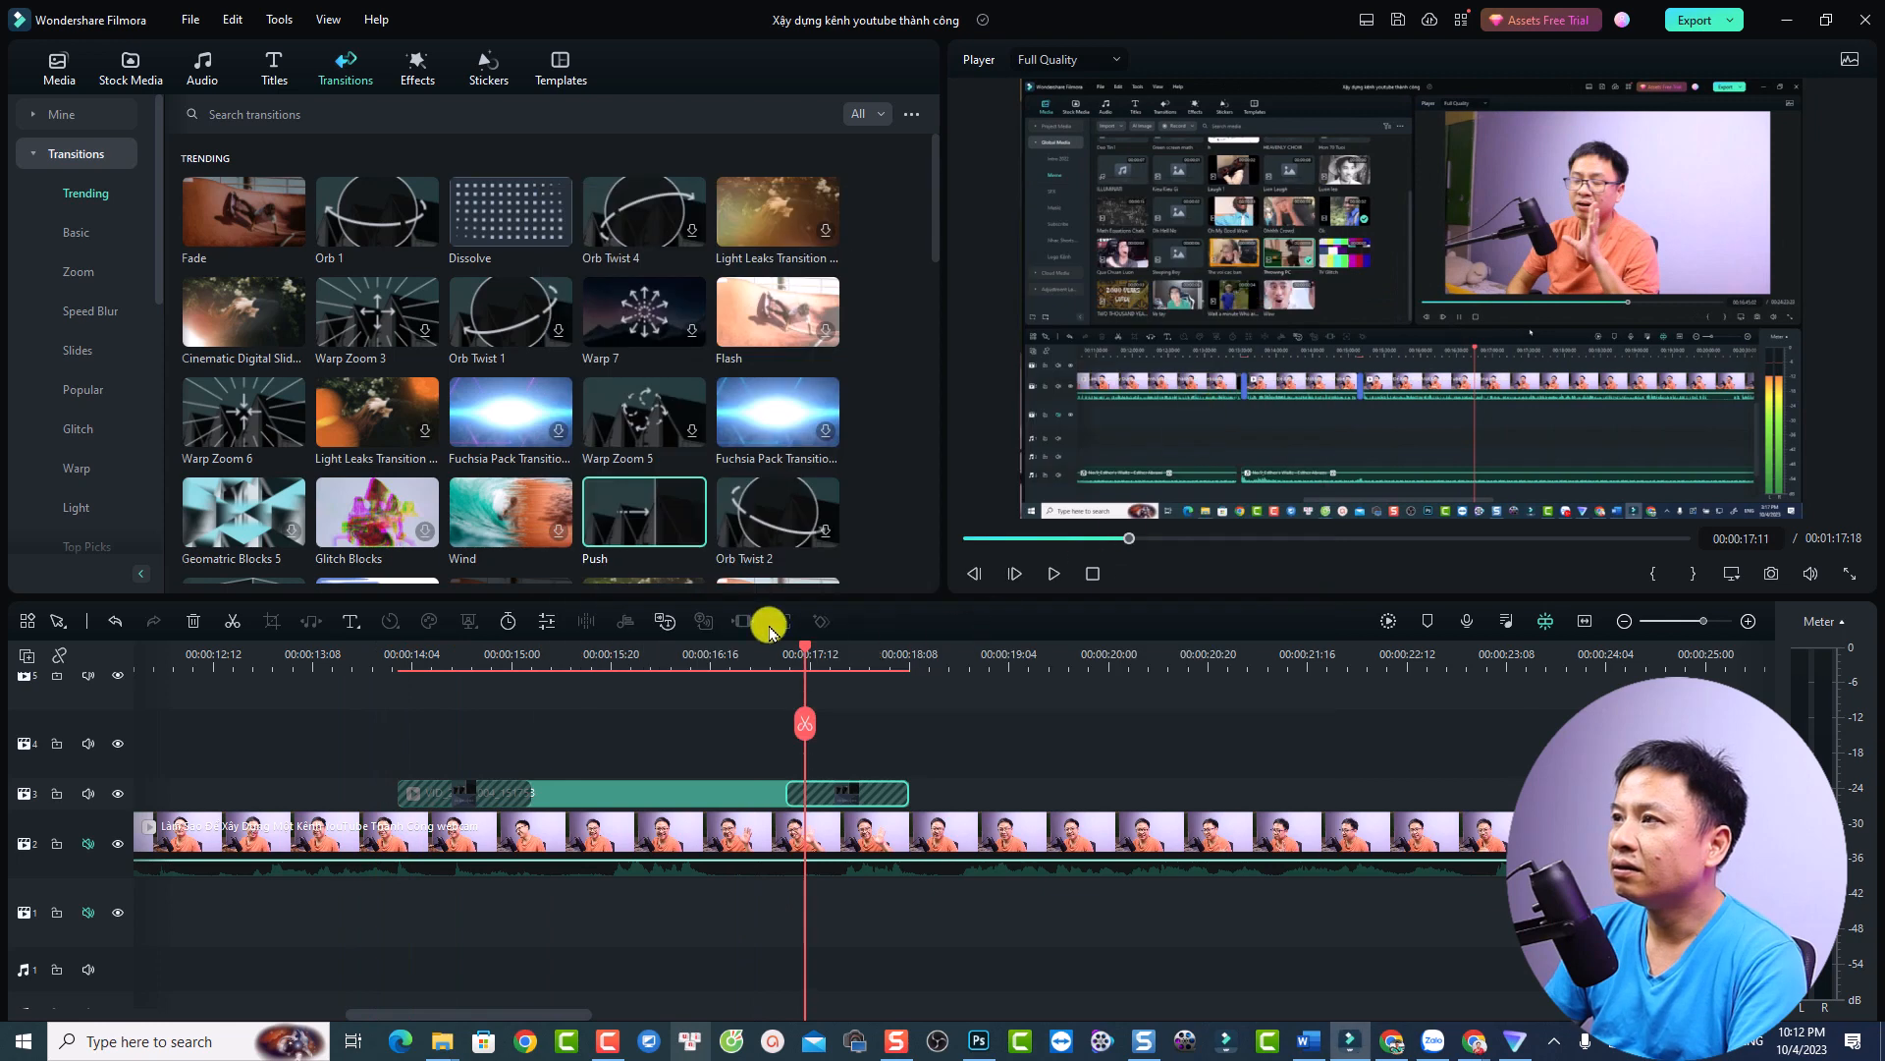
left_click(288, 655)
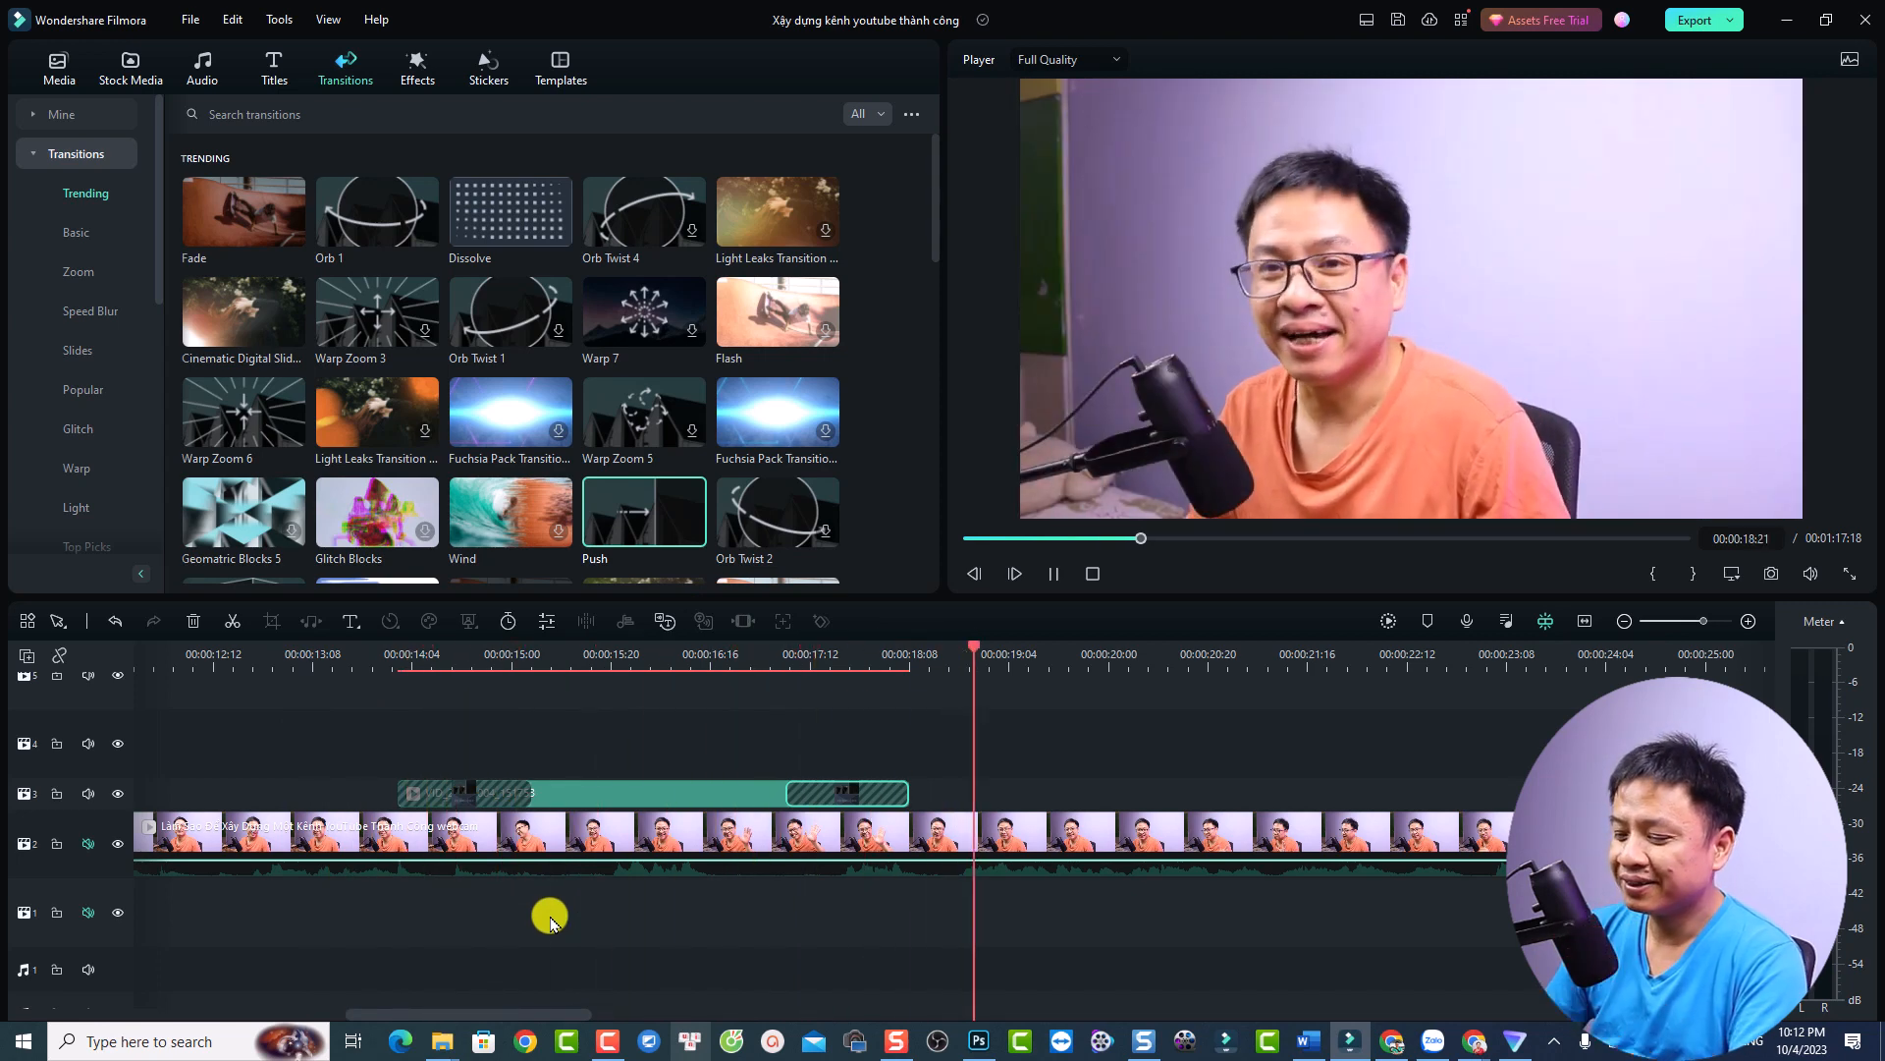
key("space")
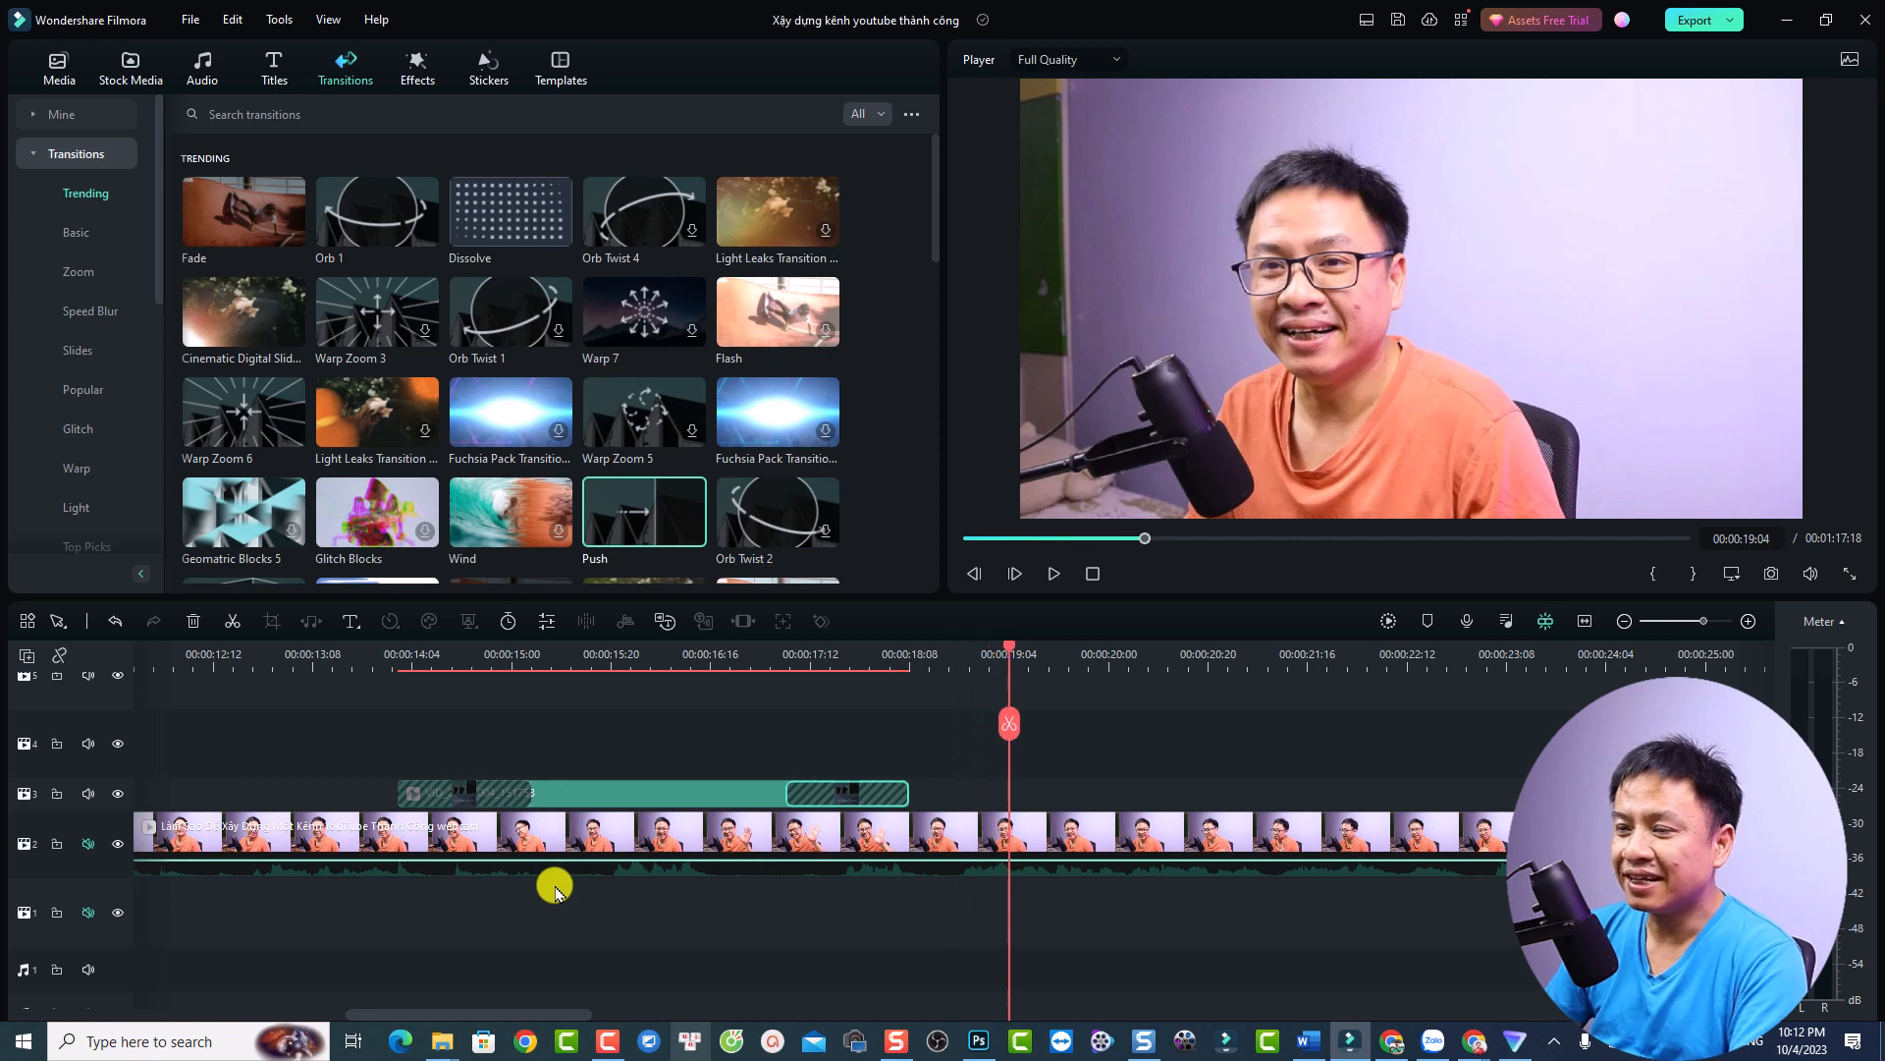
Place the playhead at the start of the overlay clip and search the sound effects for "whoosh"
left_click(409, 661)
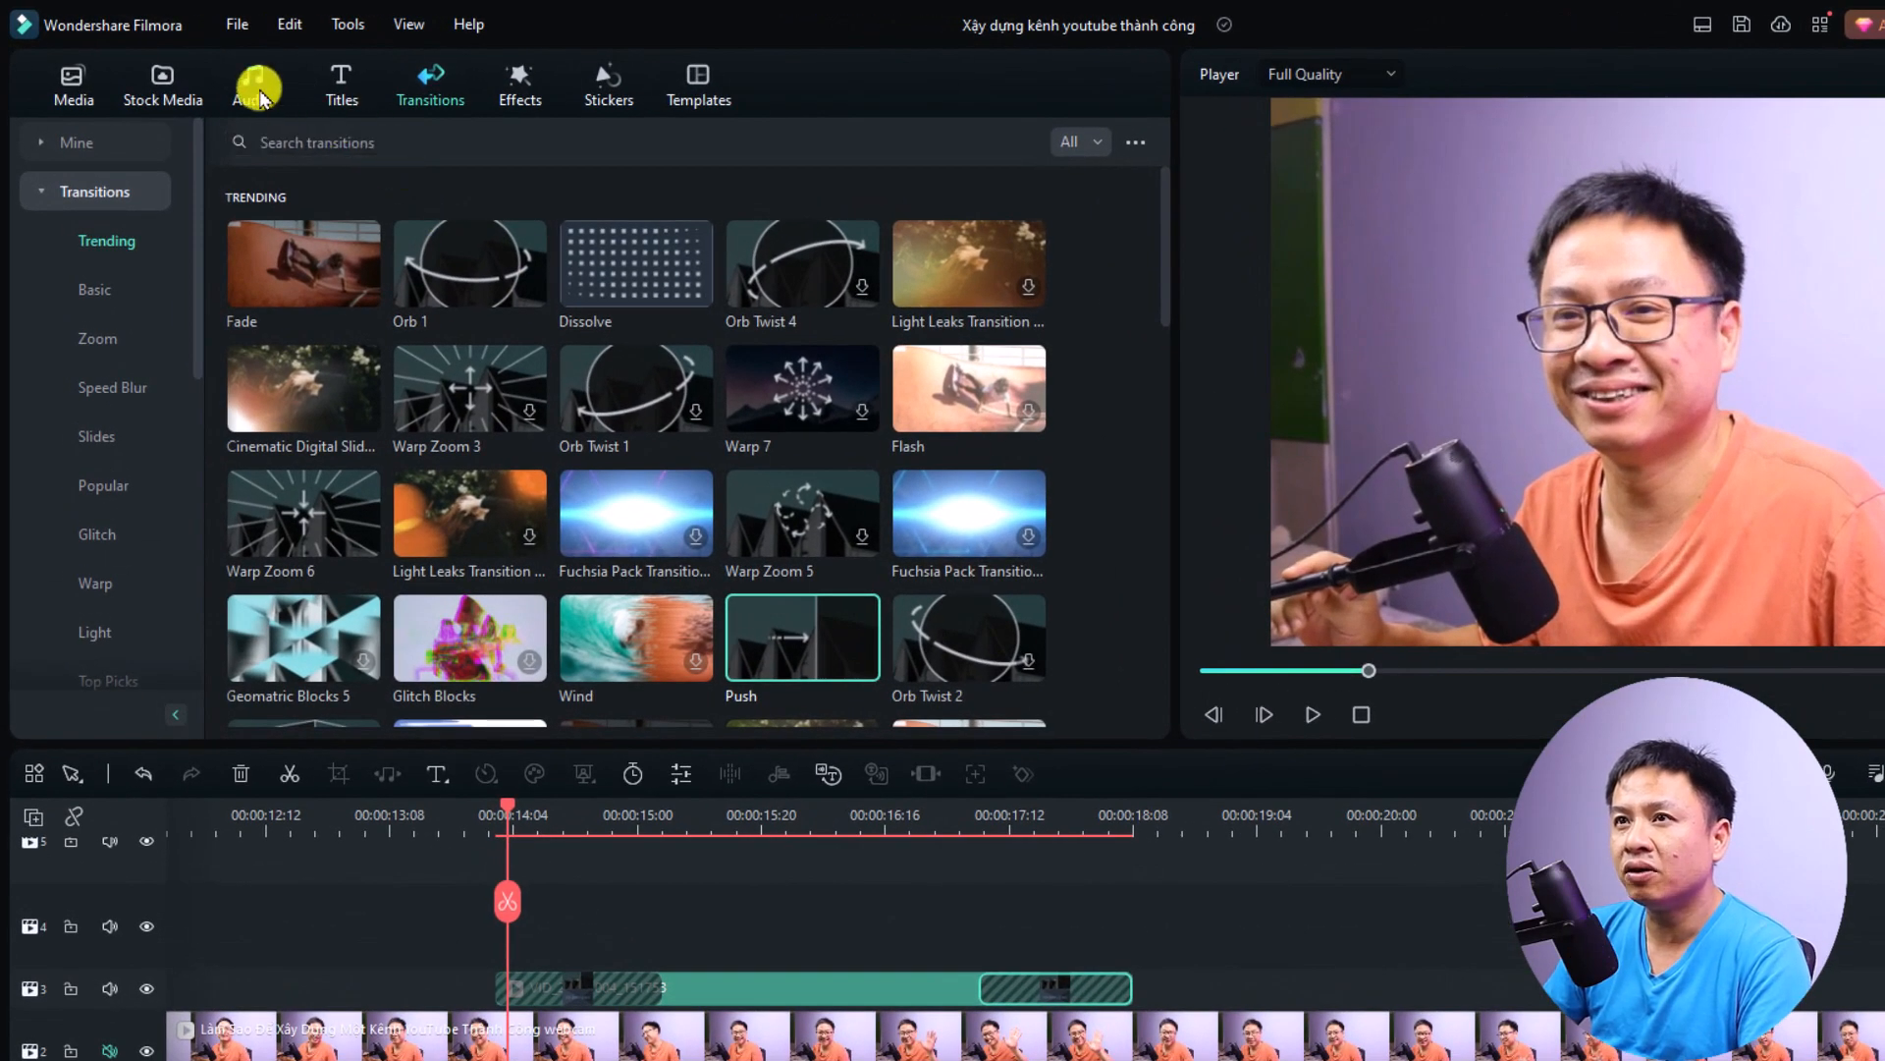
left_click(264, 82)
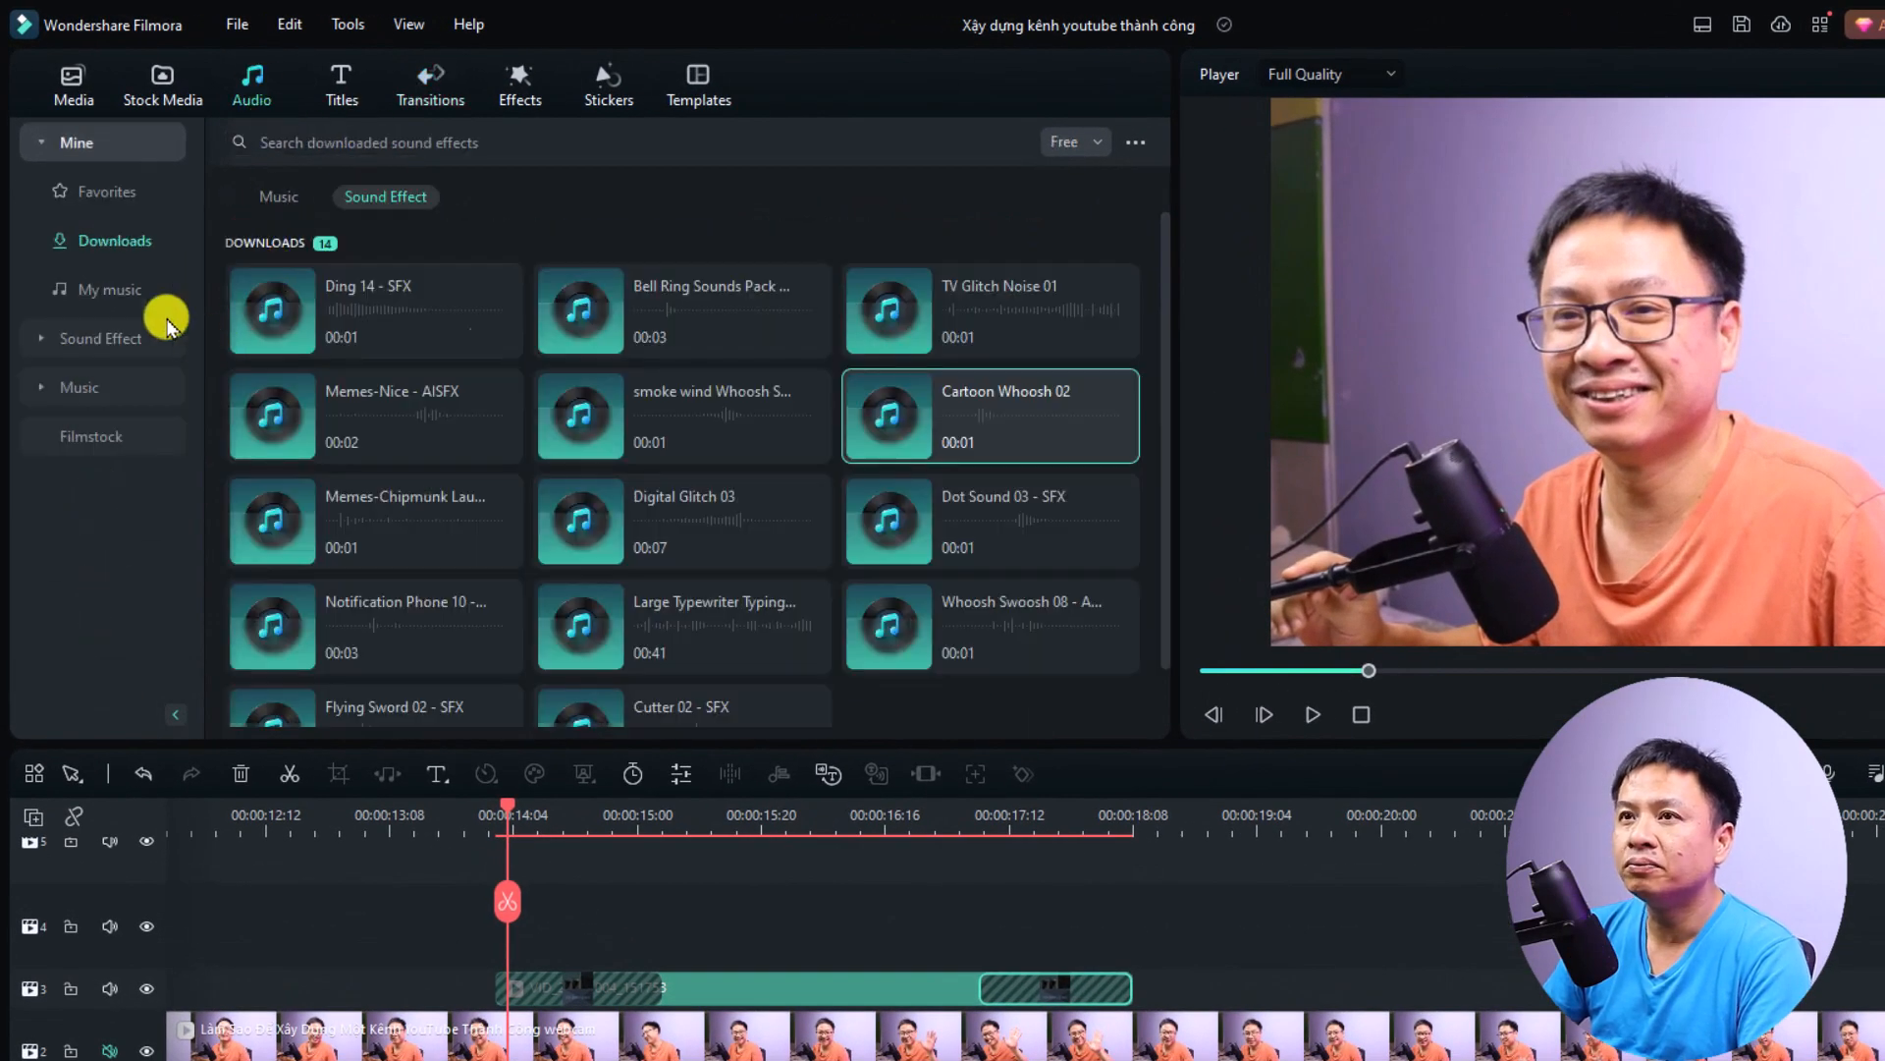
left_click(88, 346)
left_click(488, 142)
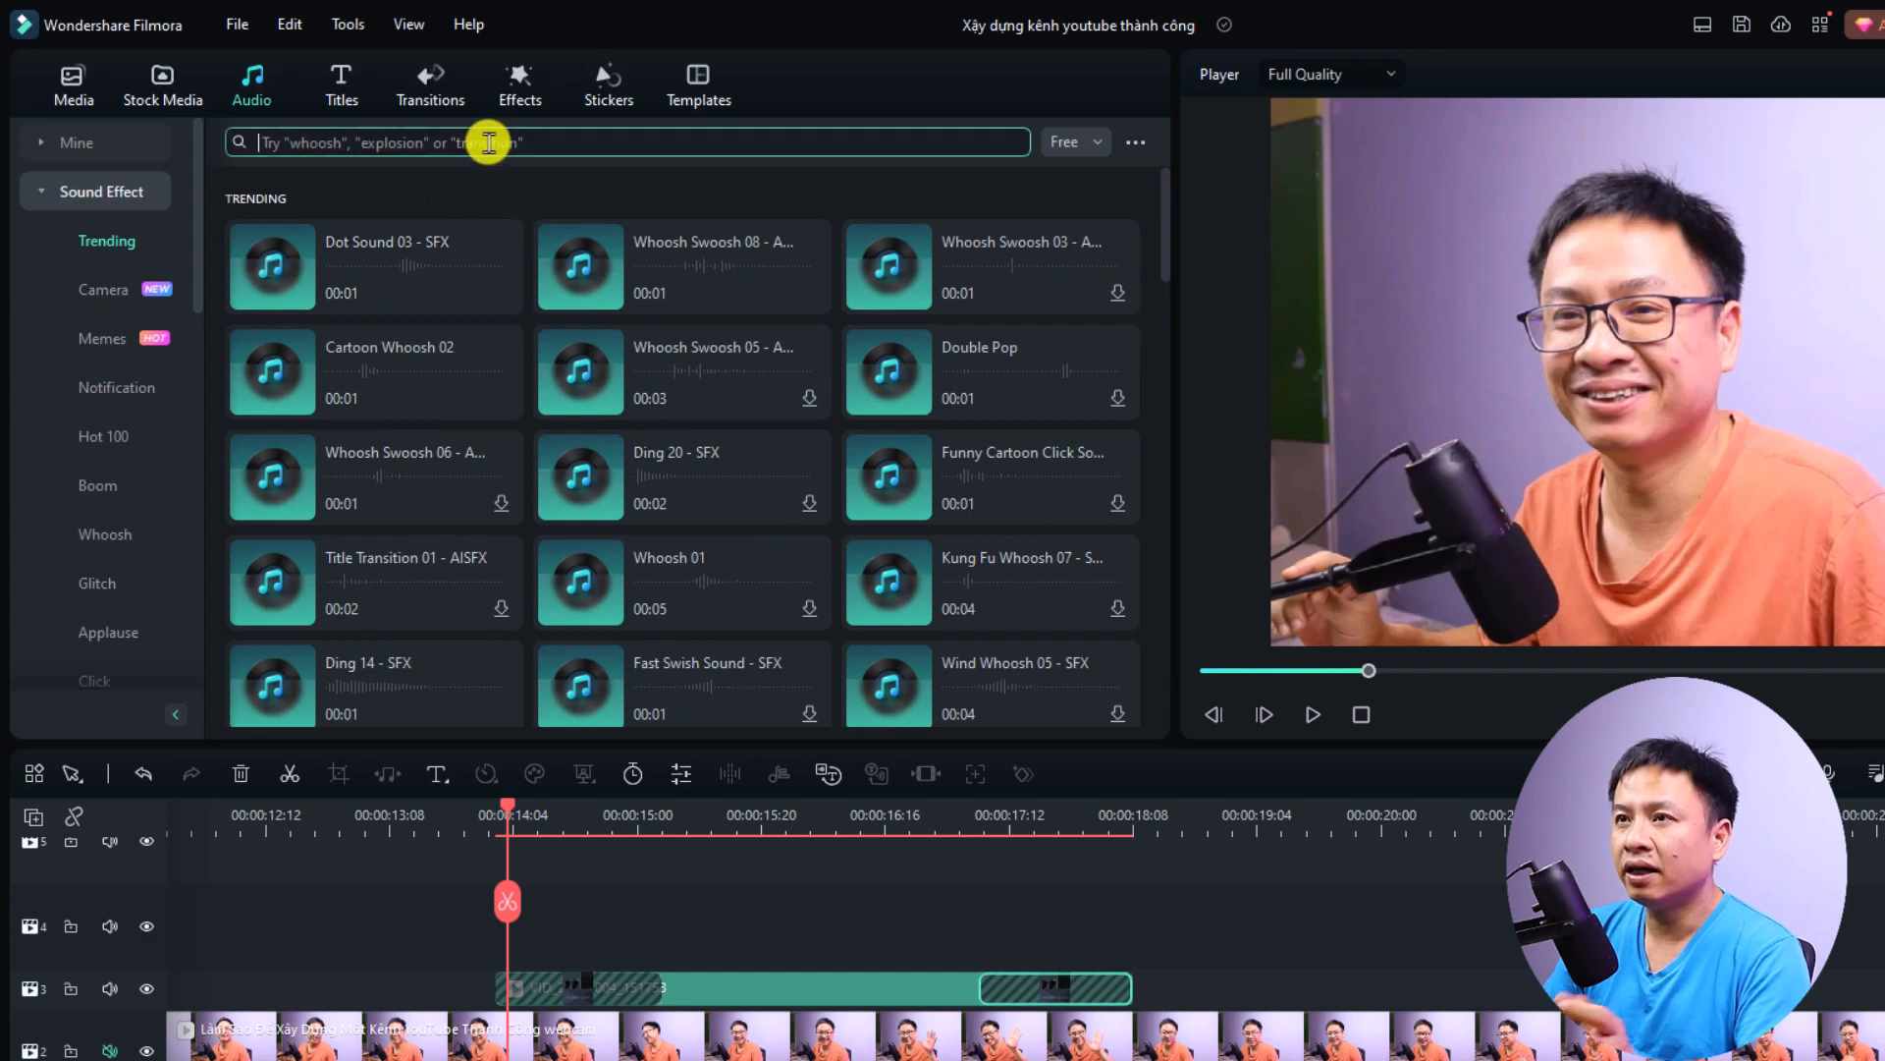
type("w")
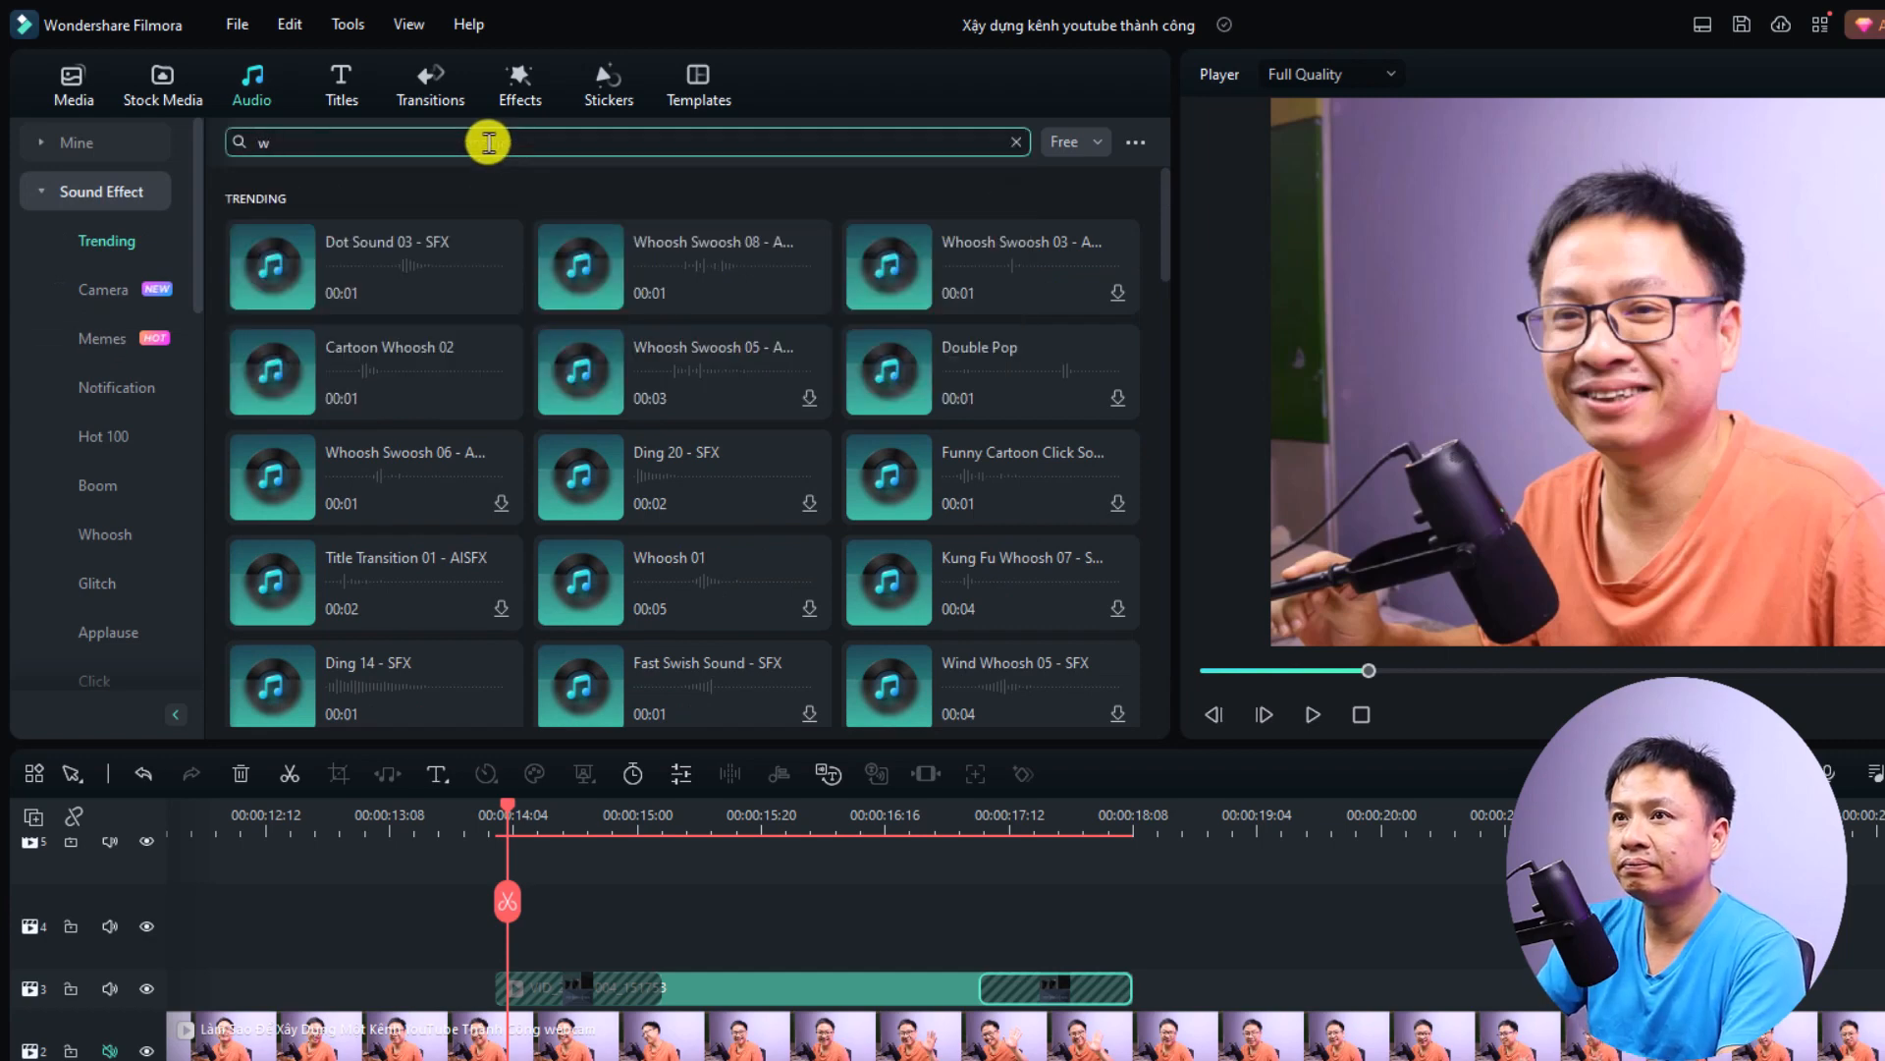
type("hoosh")
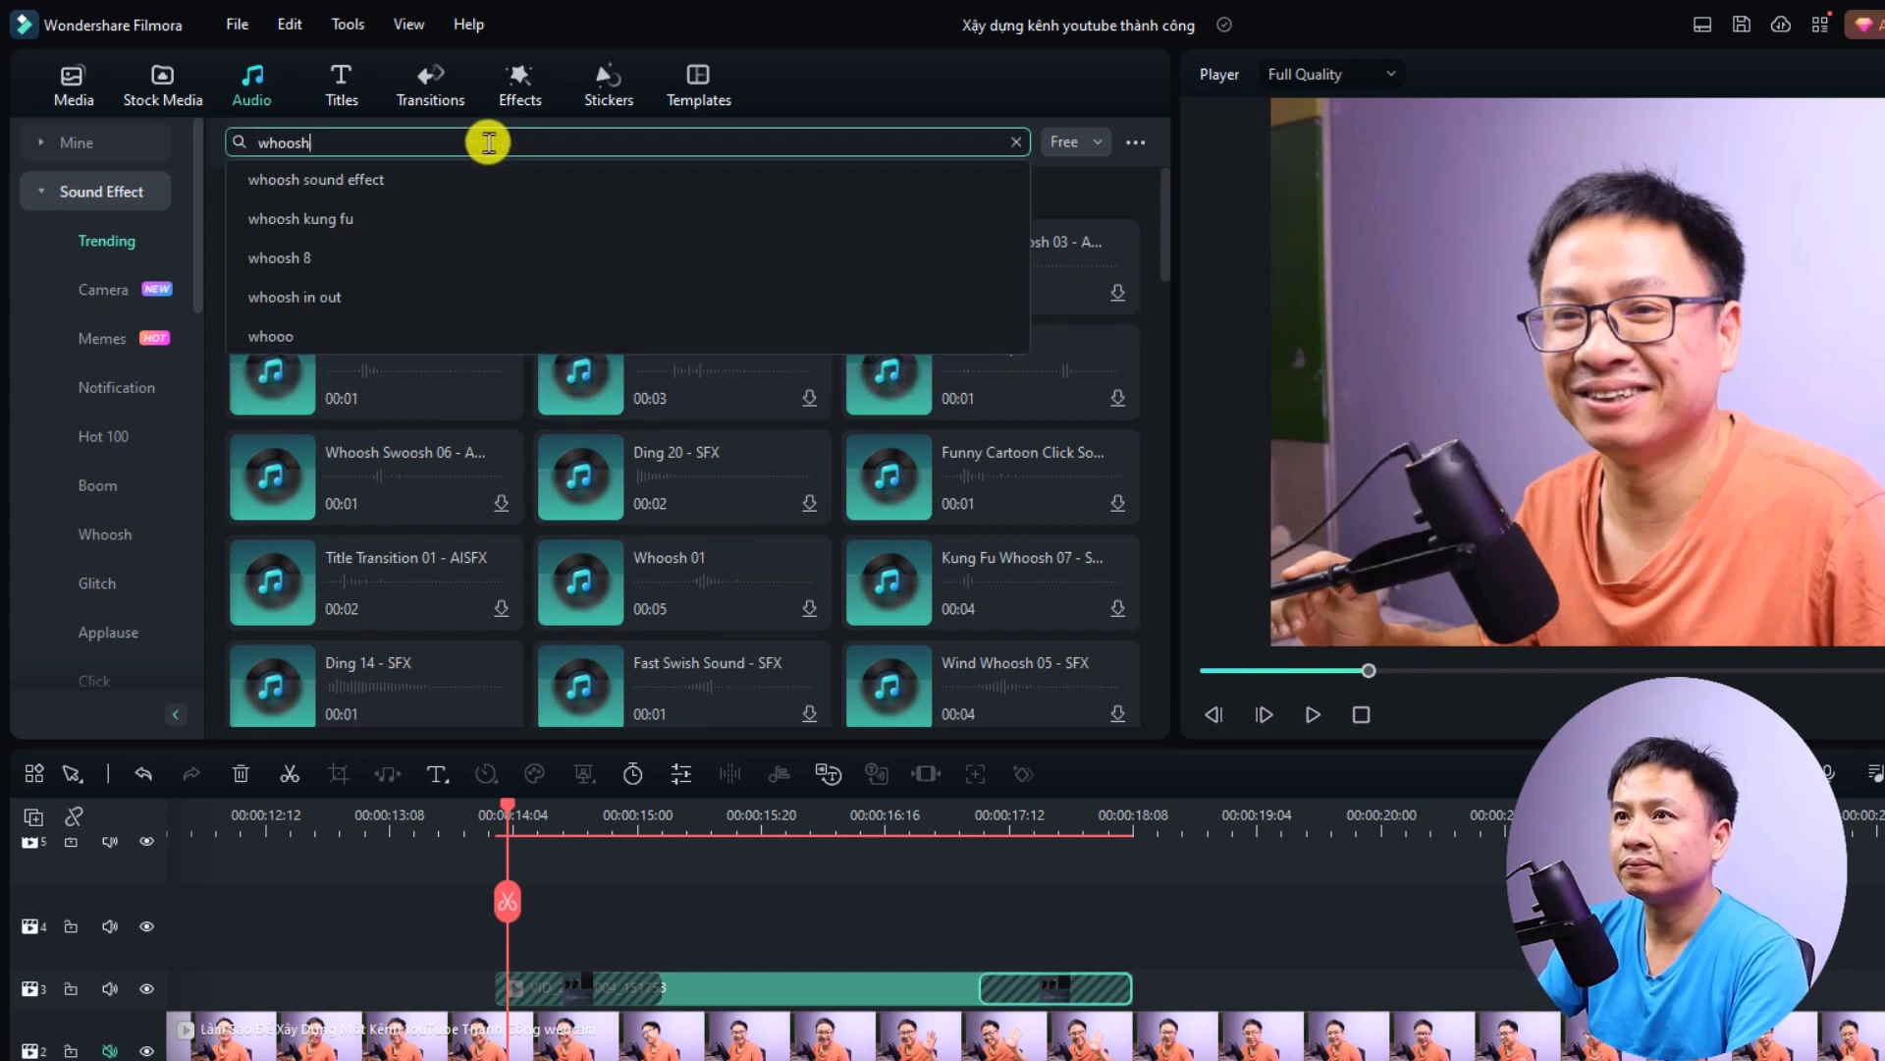
key("Return")
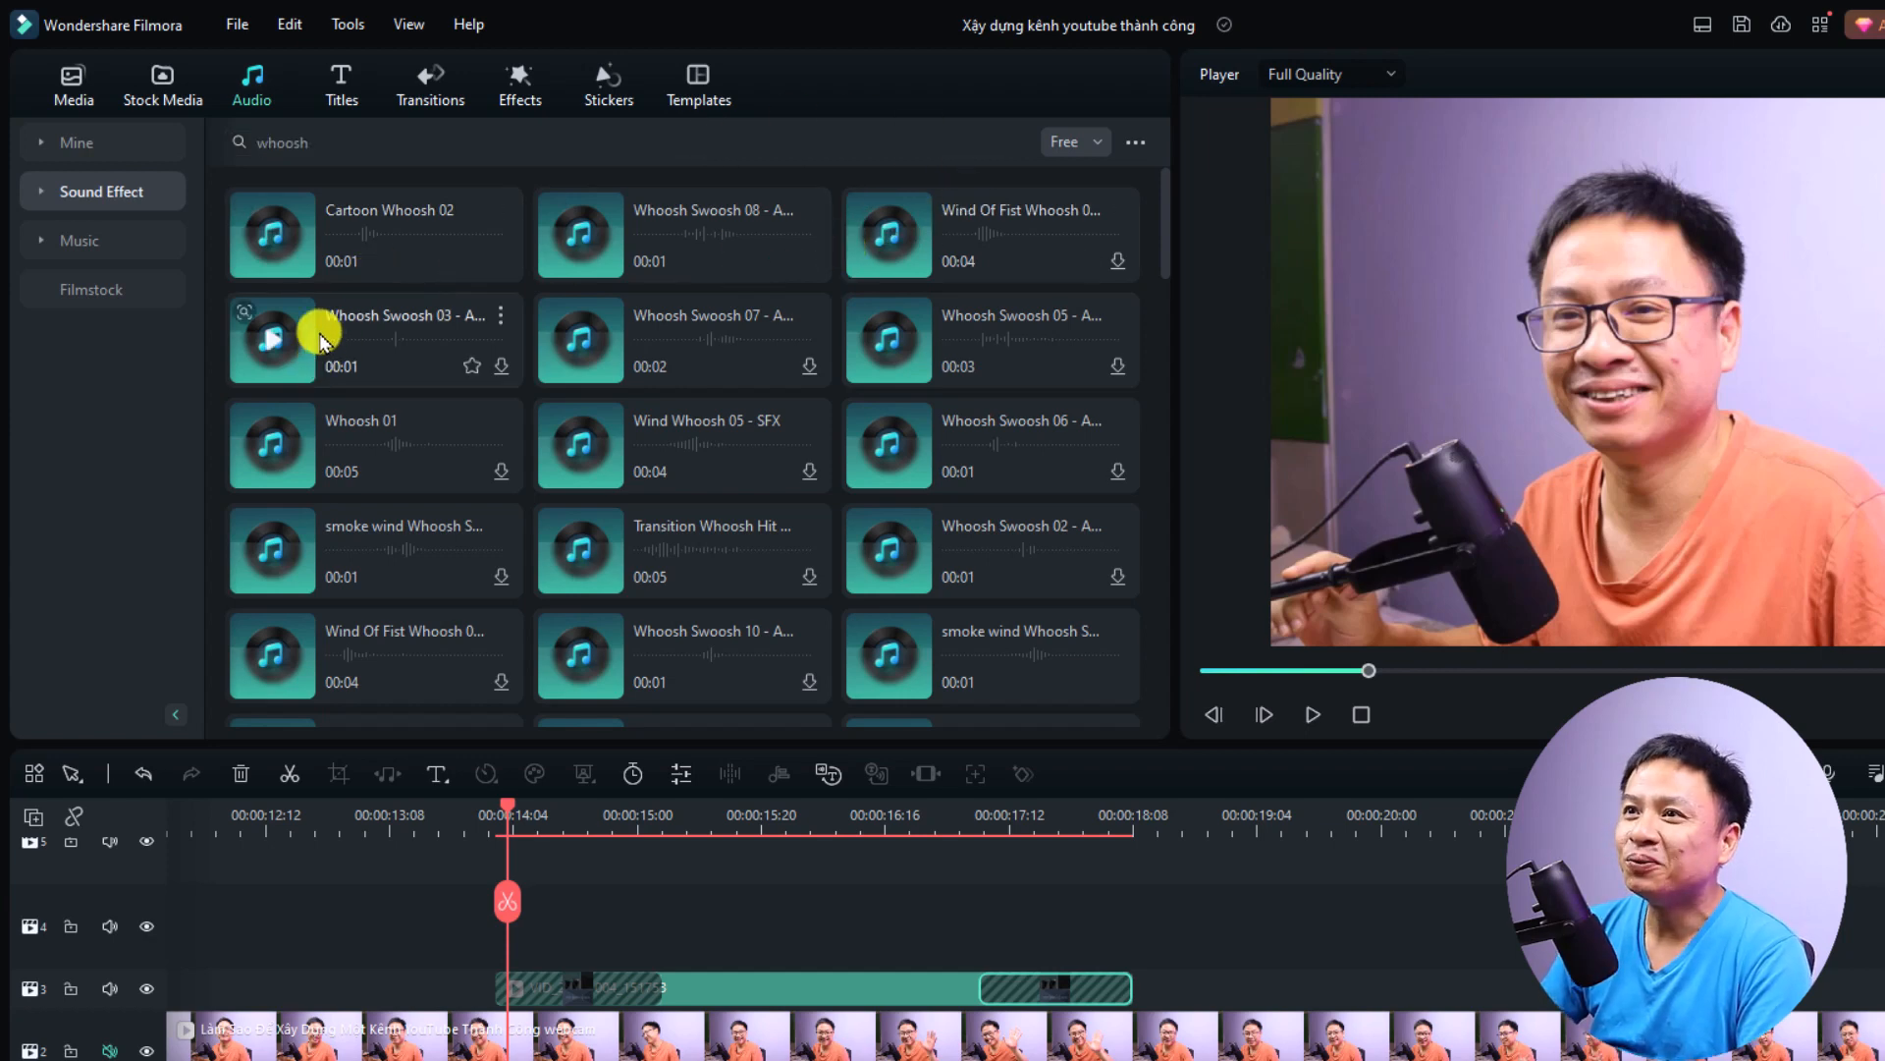
Add the Cartoon Whoosh 02 sound effect to audio track 1 under both Push transitions and preview the opening one
left_click(275, 238)
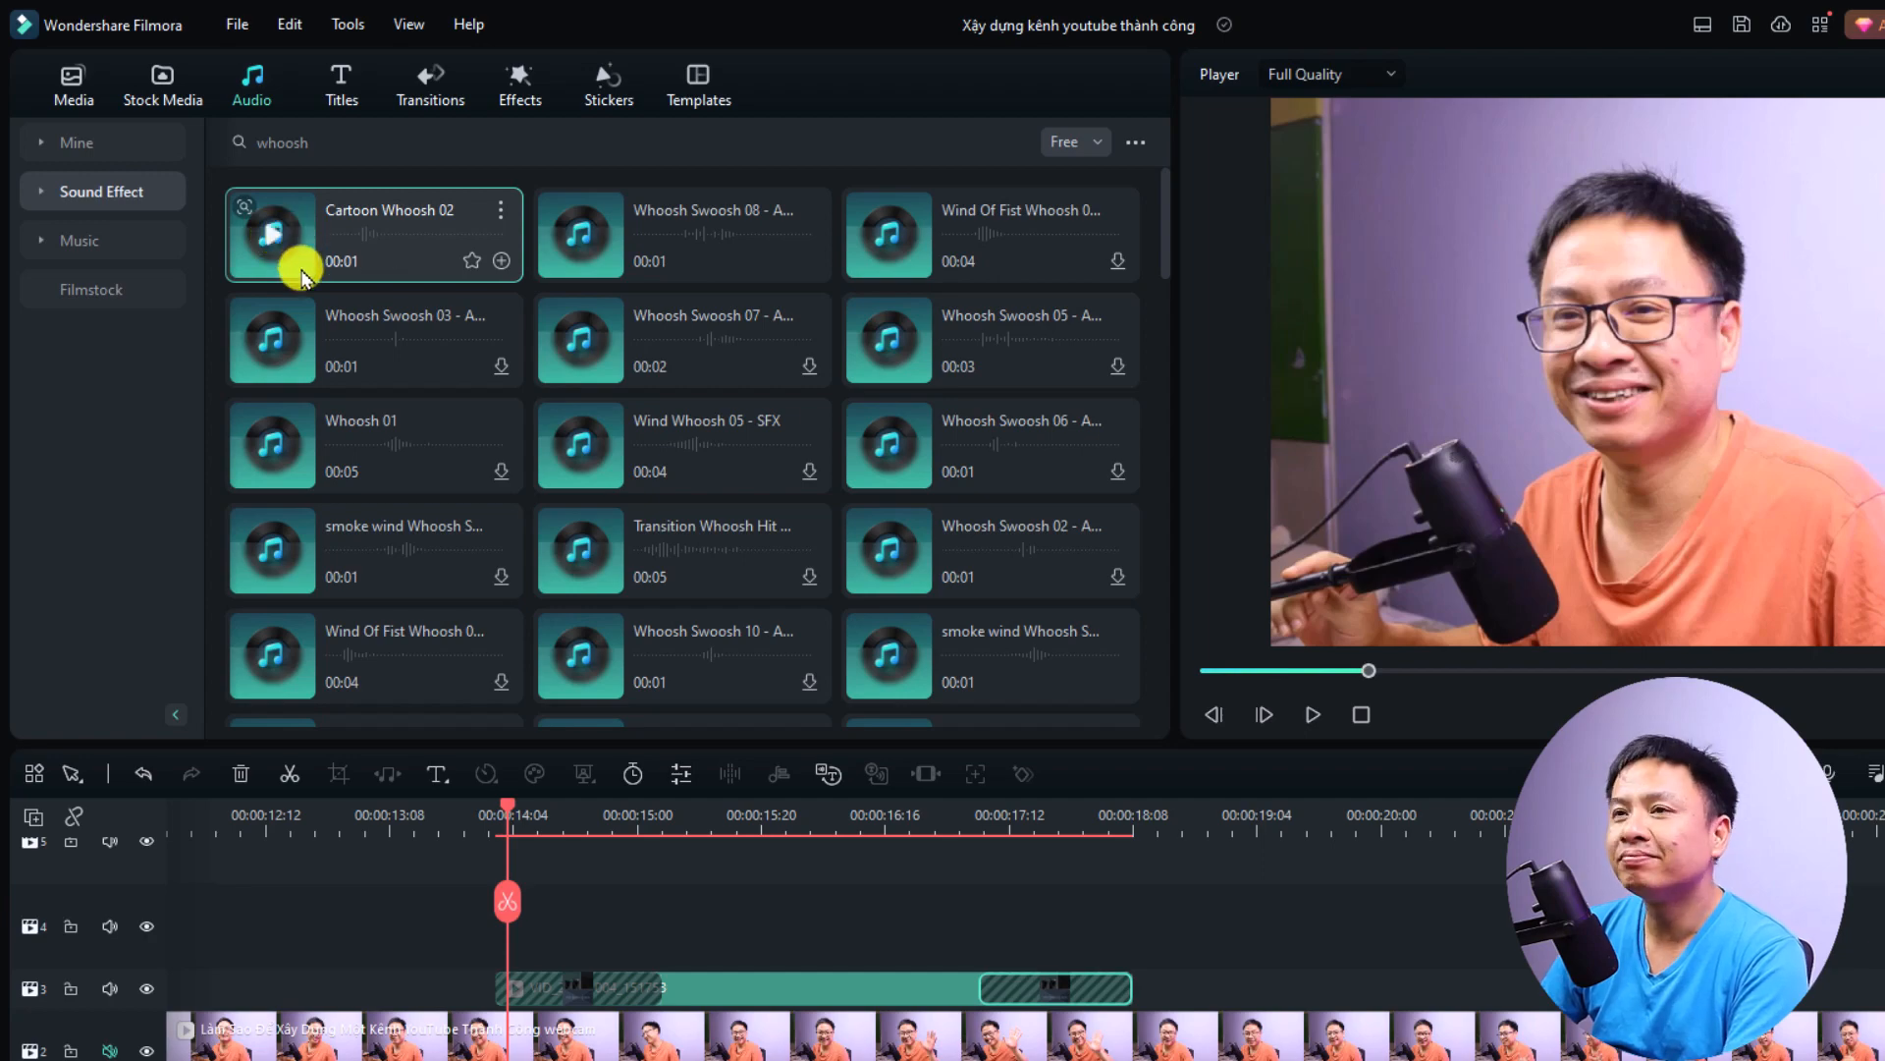
left_click_drag(302, 278, 498, 1060)
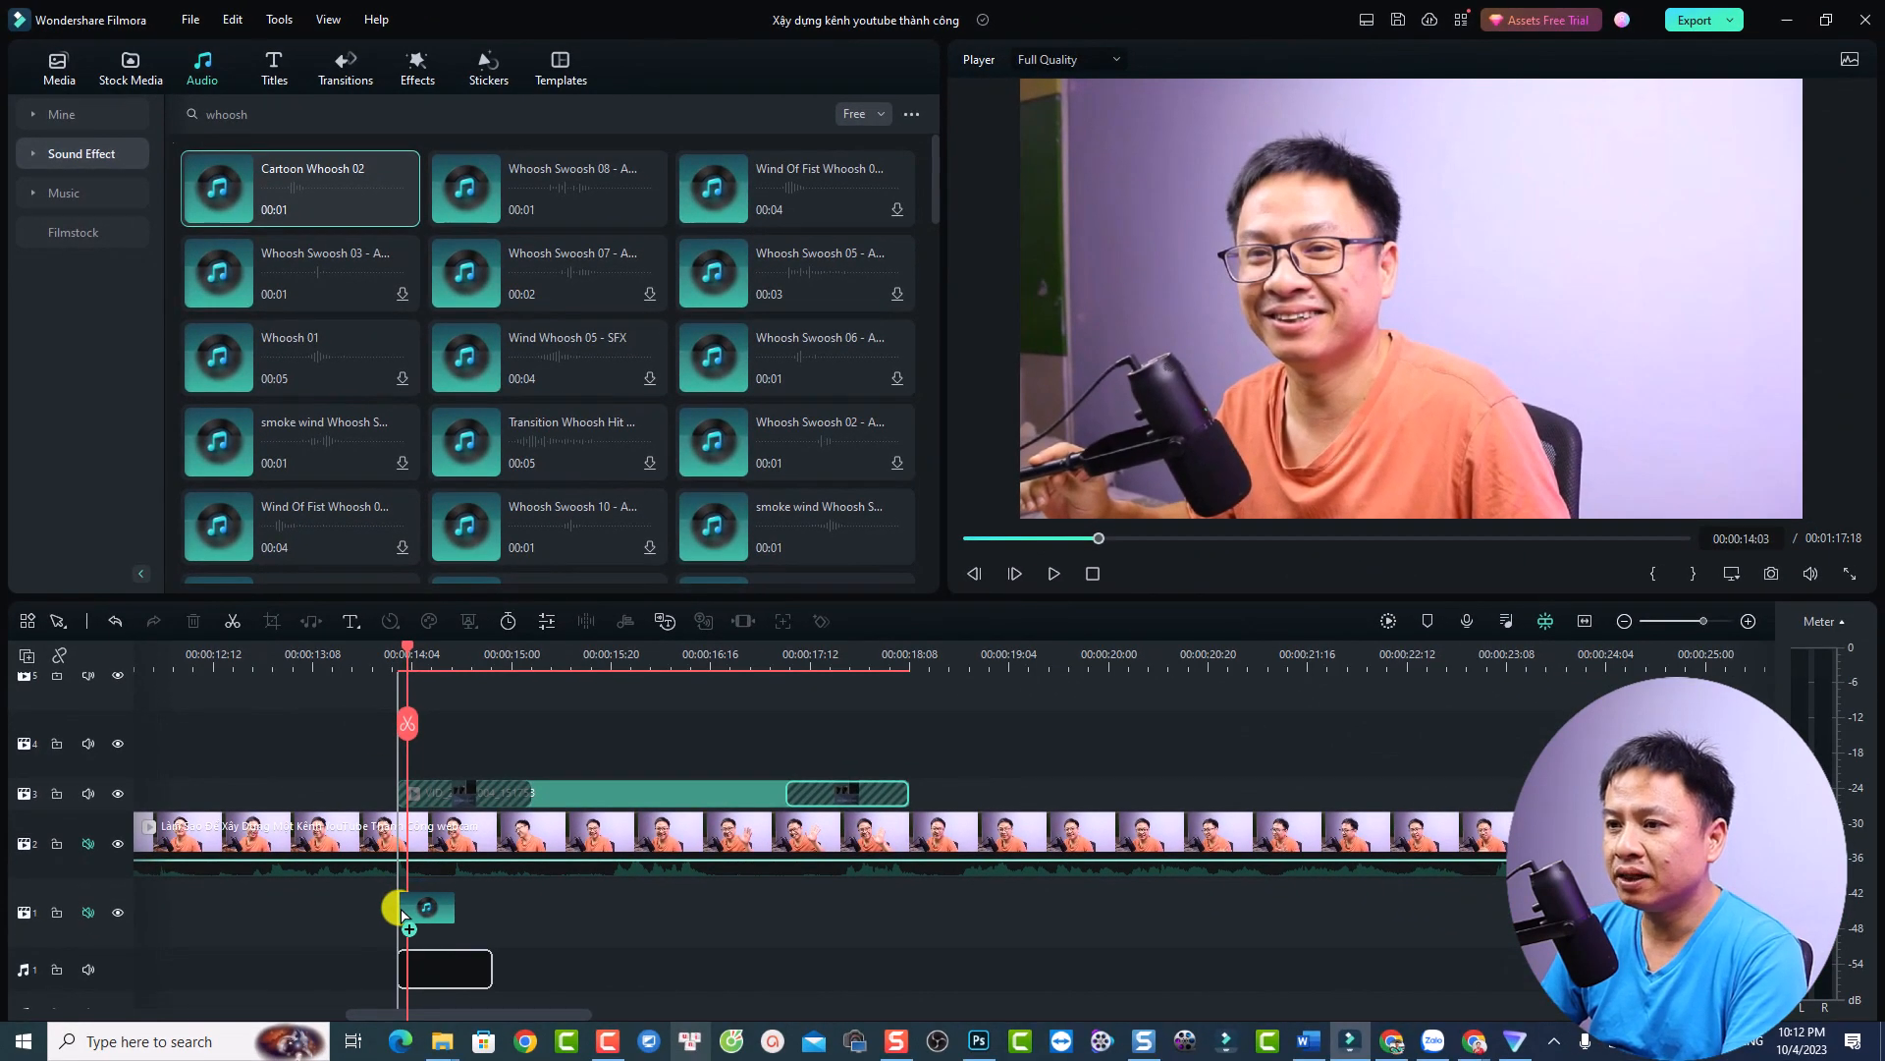
left_click_drag(401, 915, 428, 946)
left_click_drag(204, 185, 579, 914)
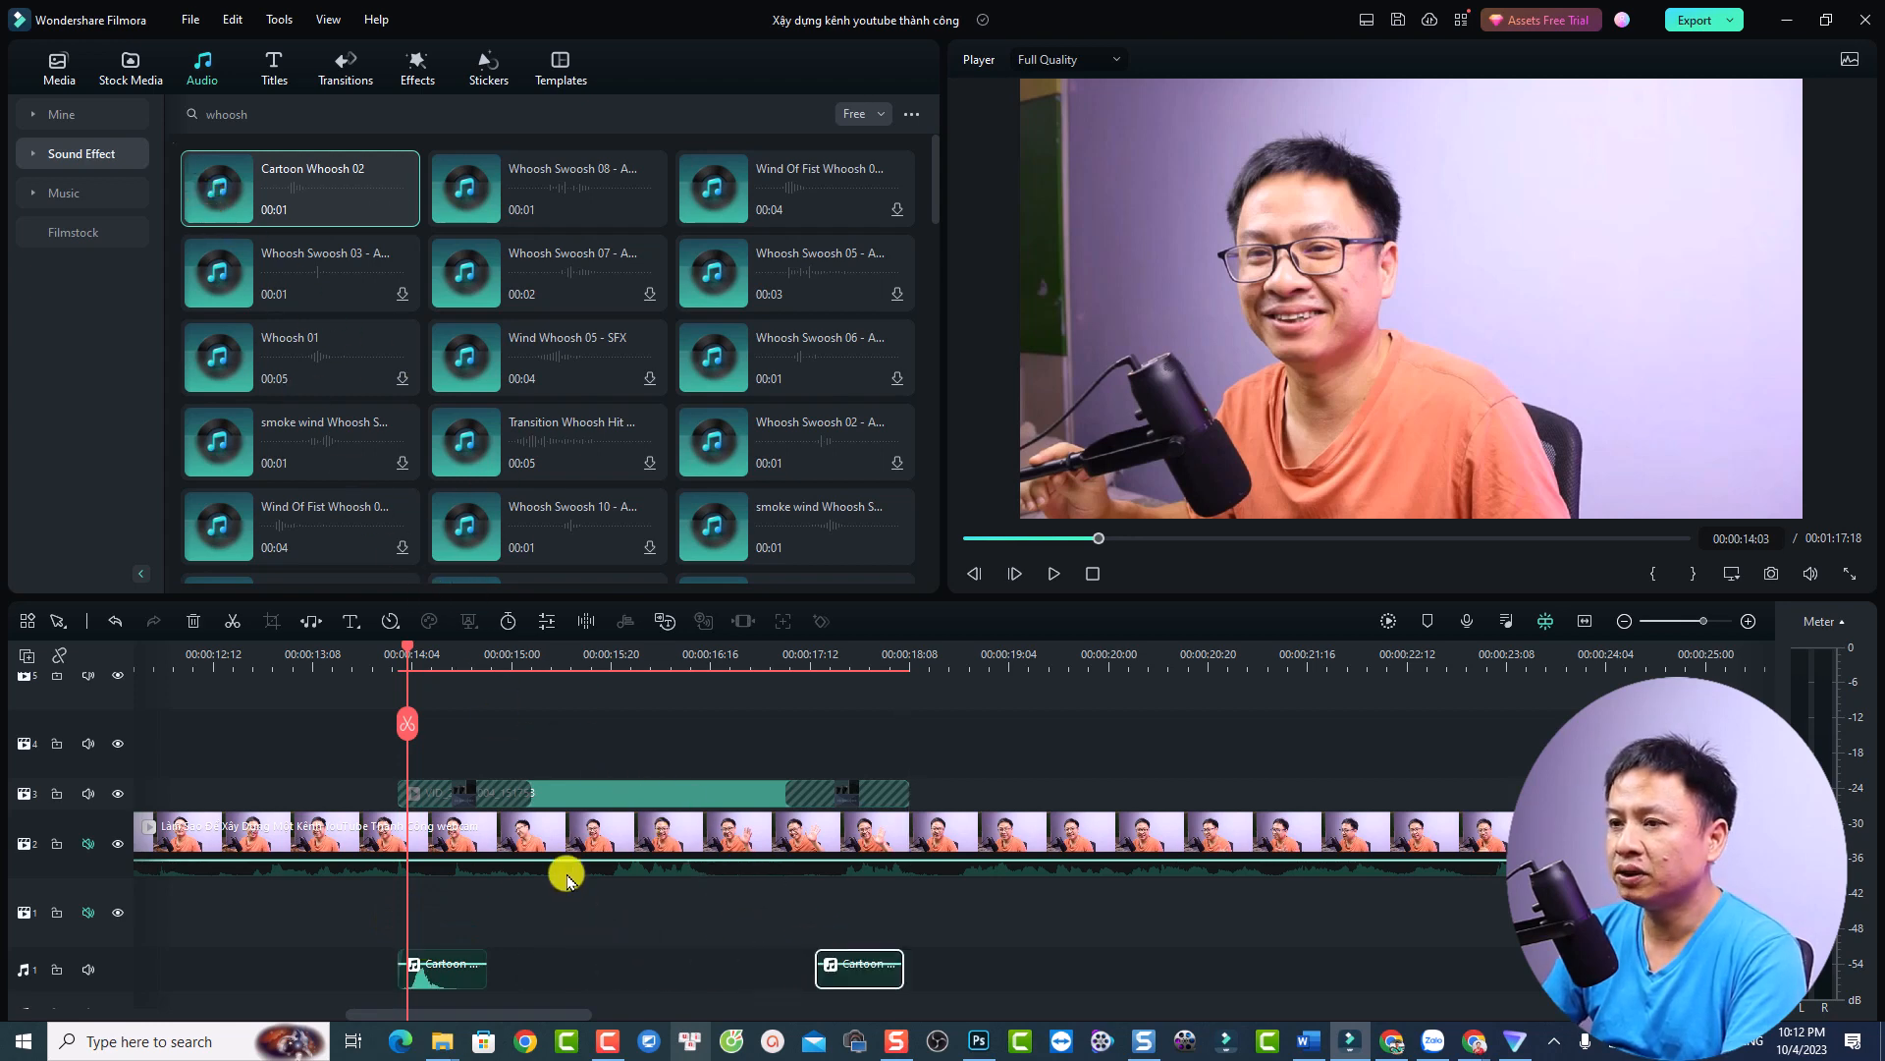
key("space")
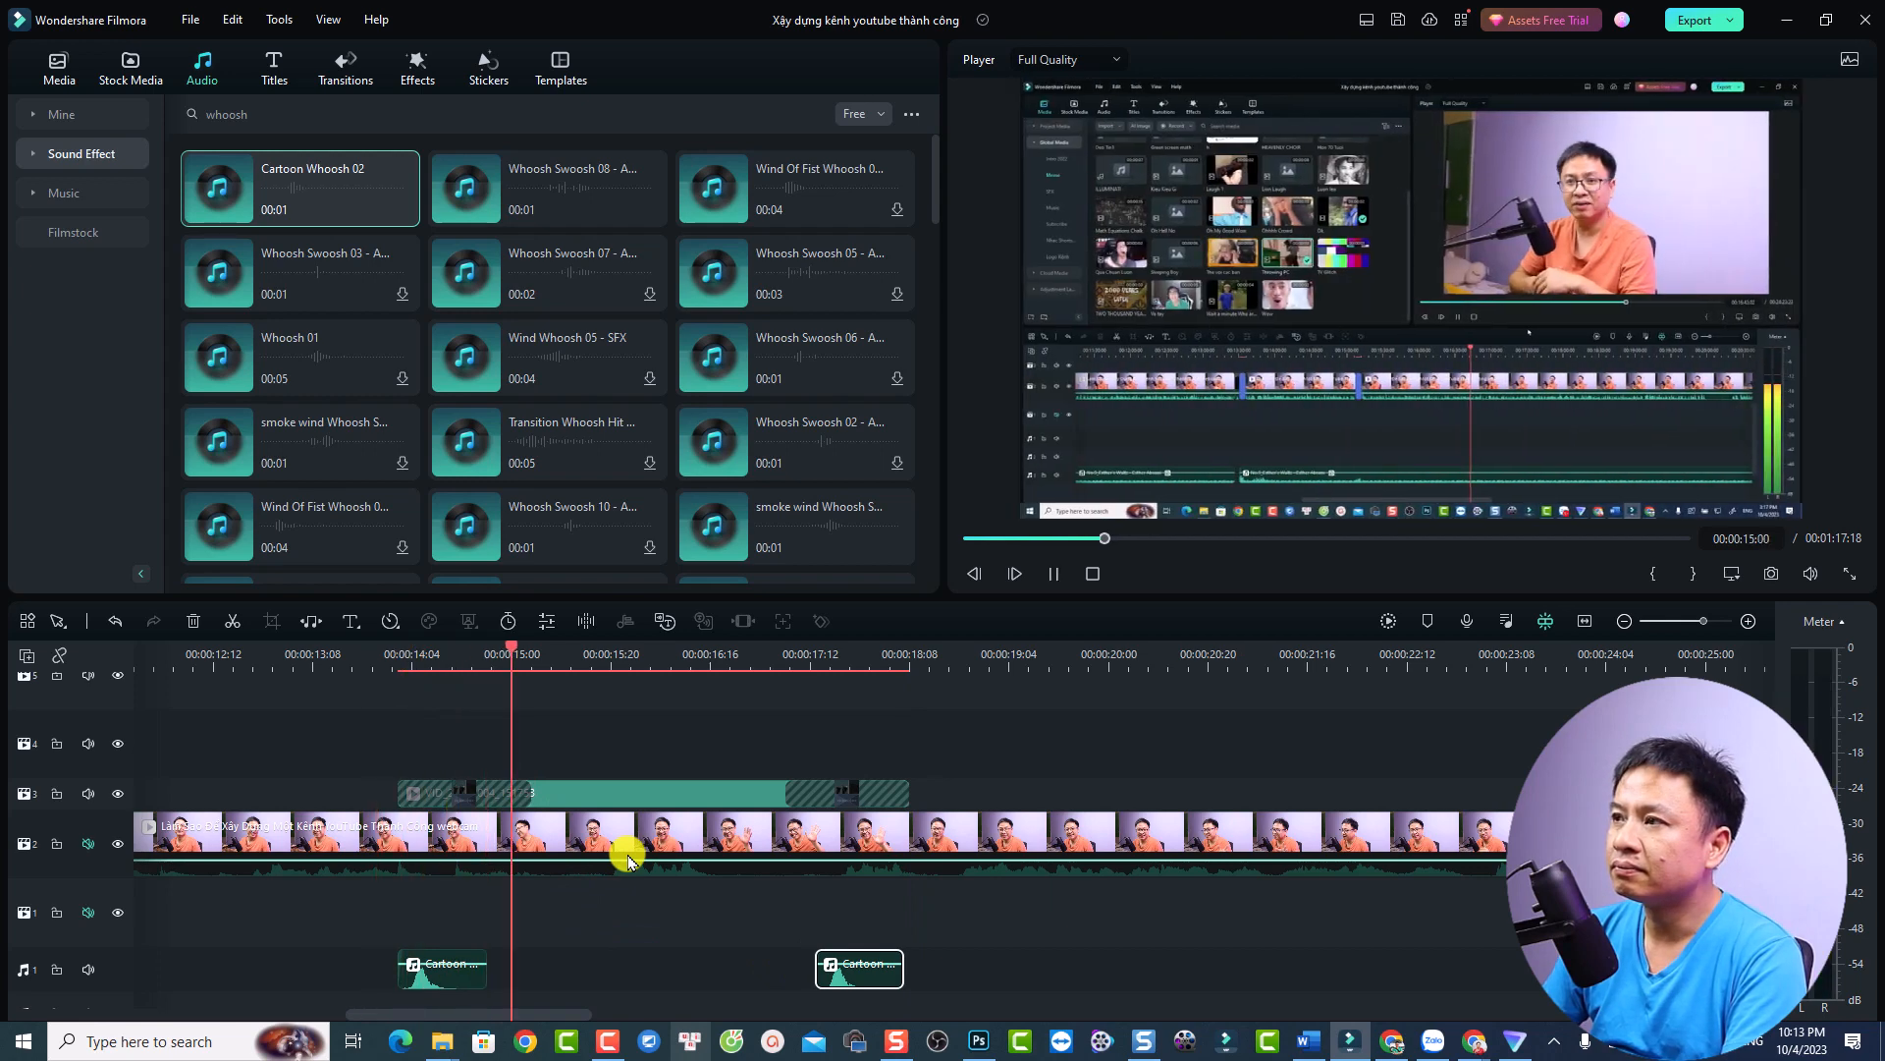
key("space")
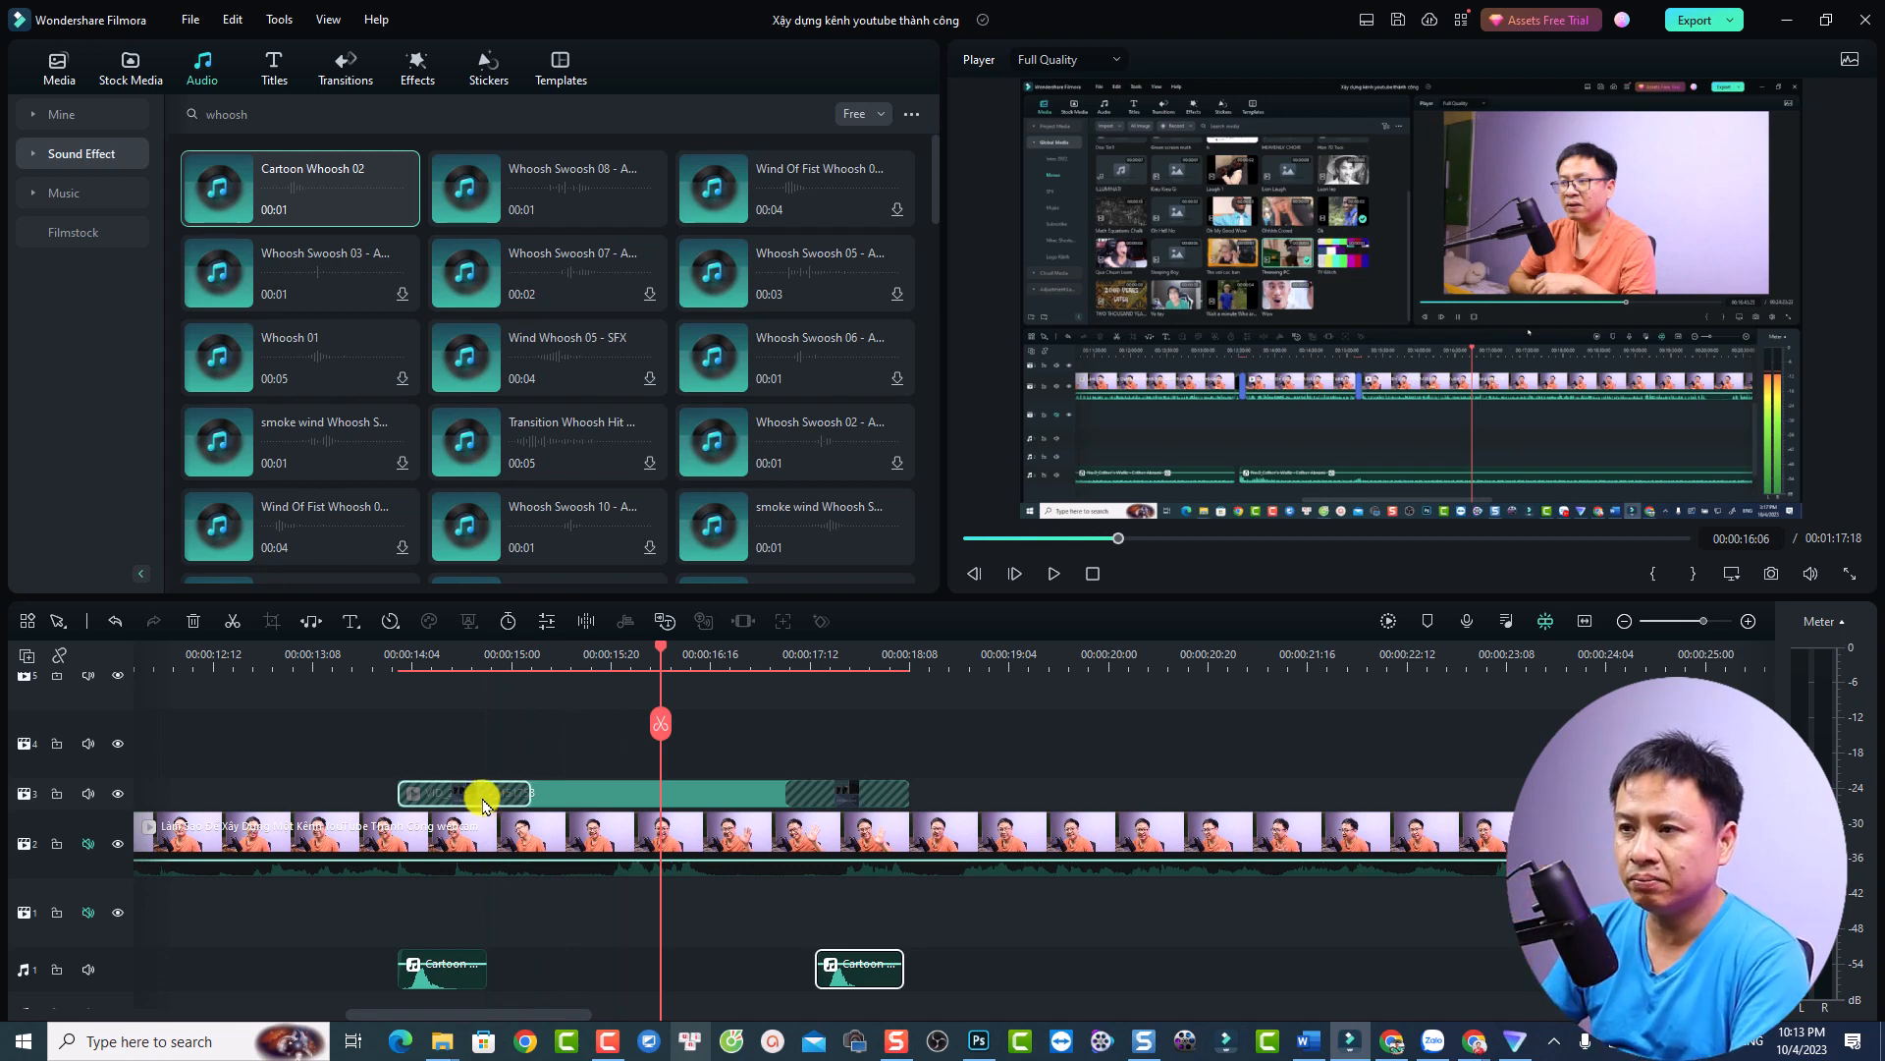
Shorten the Push transitions at both ends of the overlay clip and play back the section with its sound effects
left_click(477, 792)
left_click_drag(528, 793, 476, 791)
left_click(825, 807)
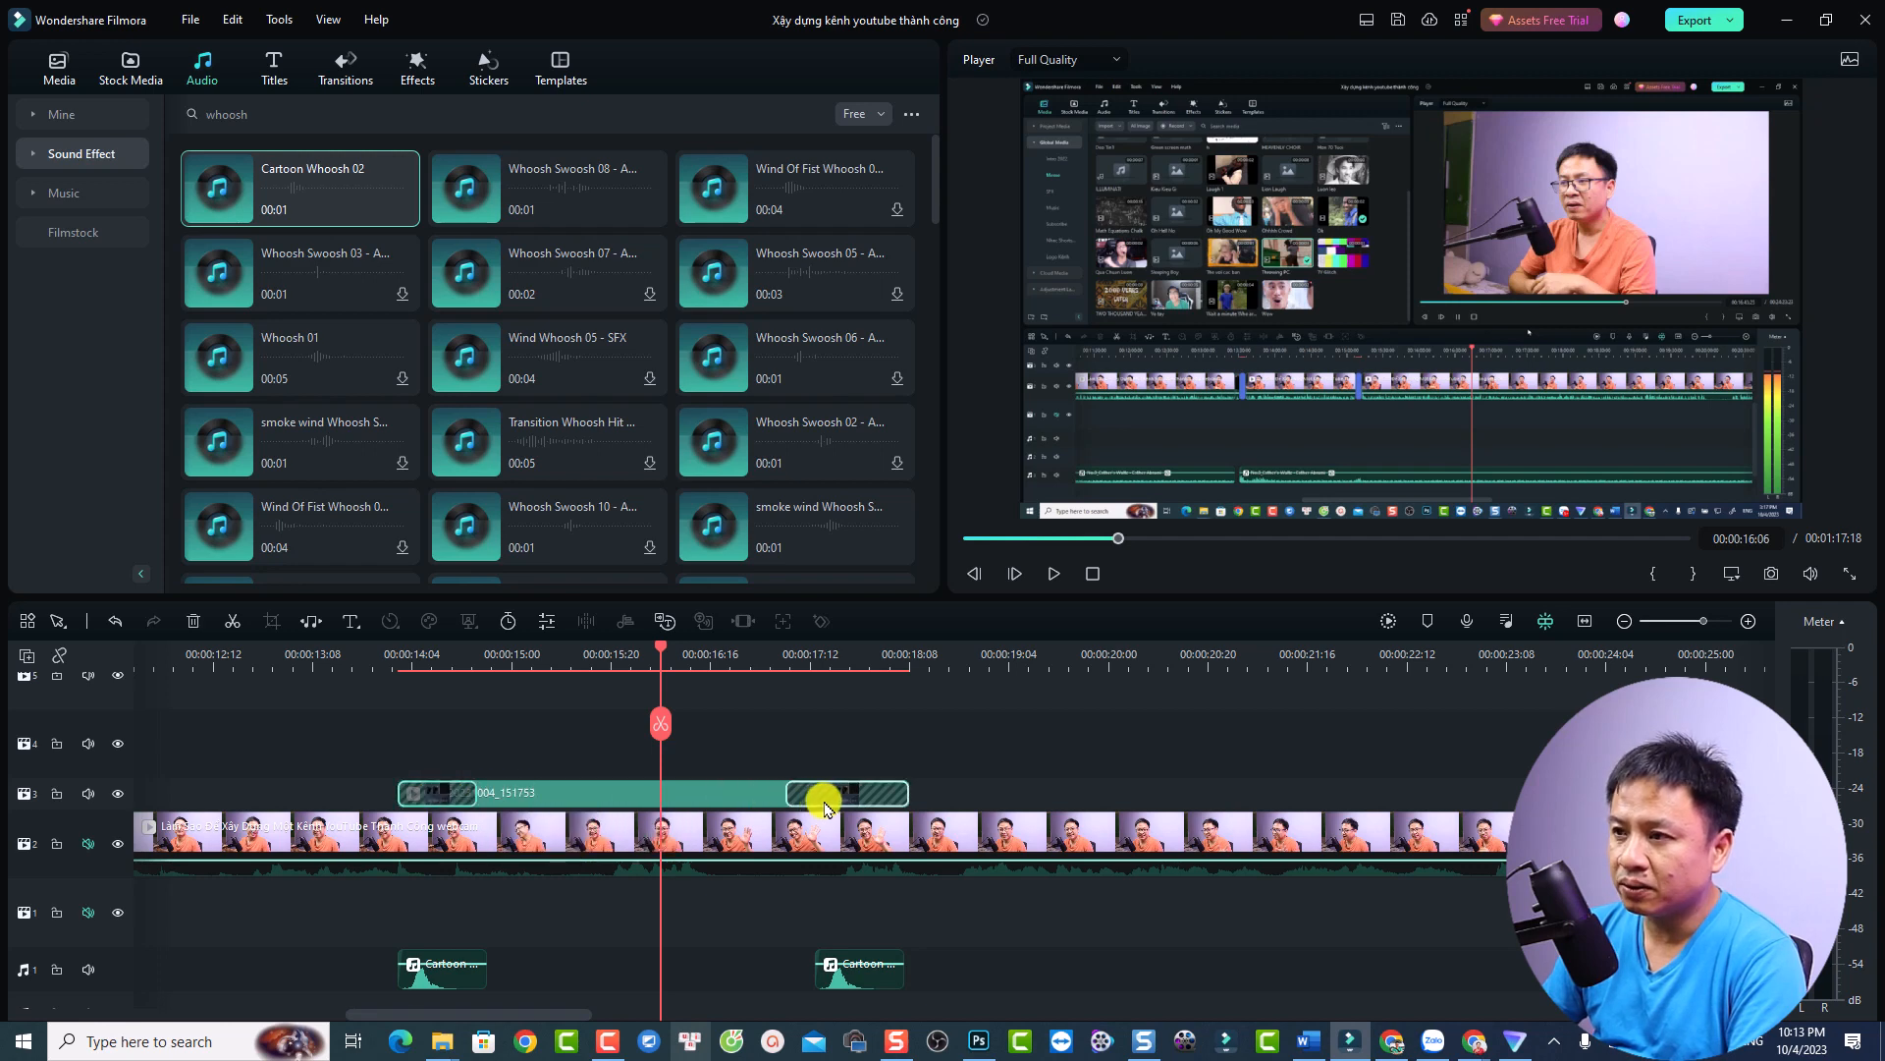
left_click_drag(793, 800, 821, 797)
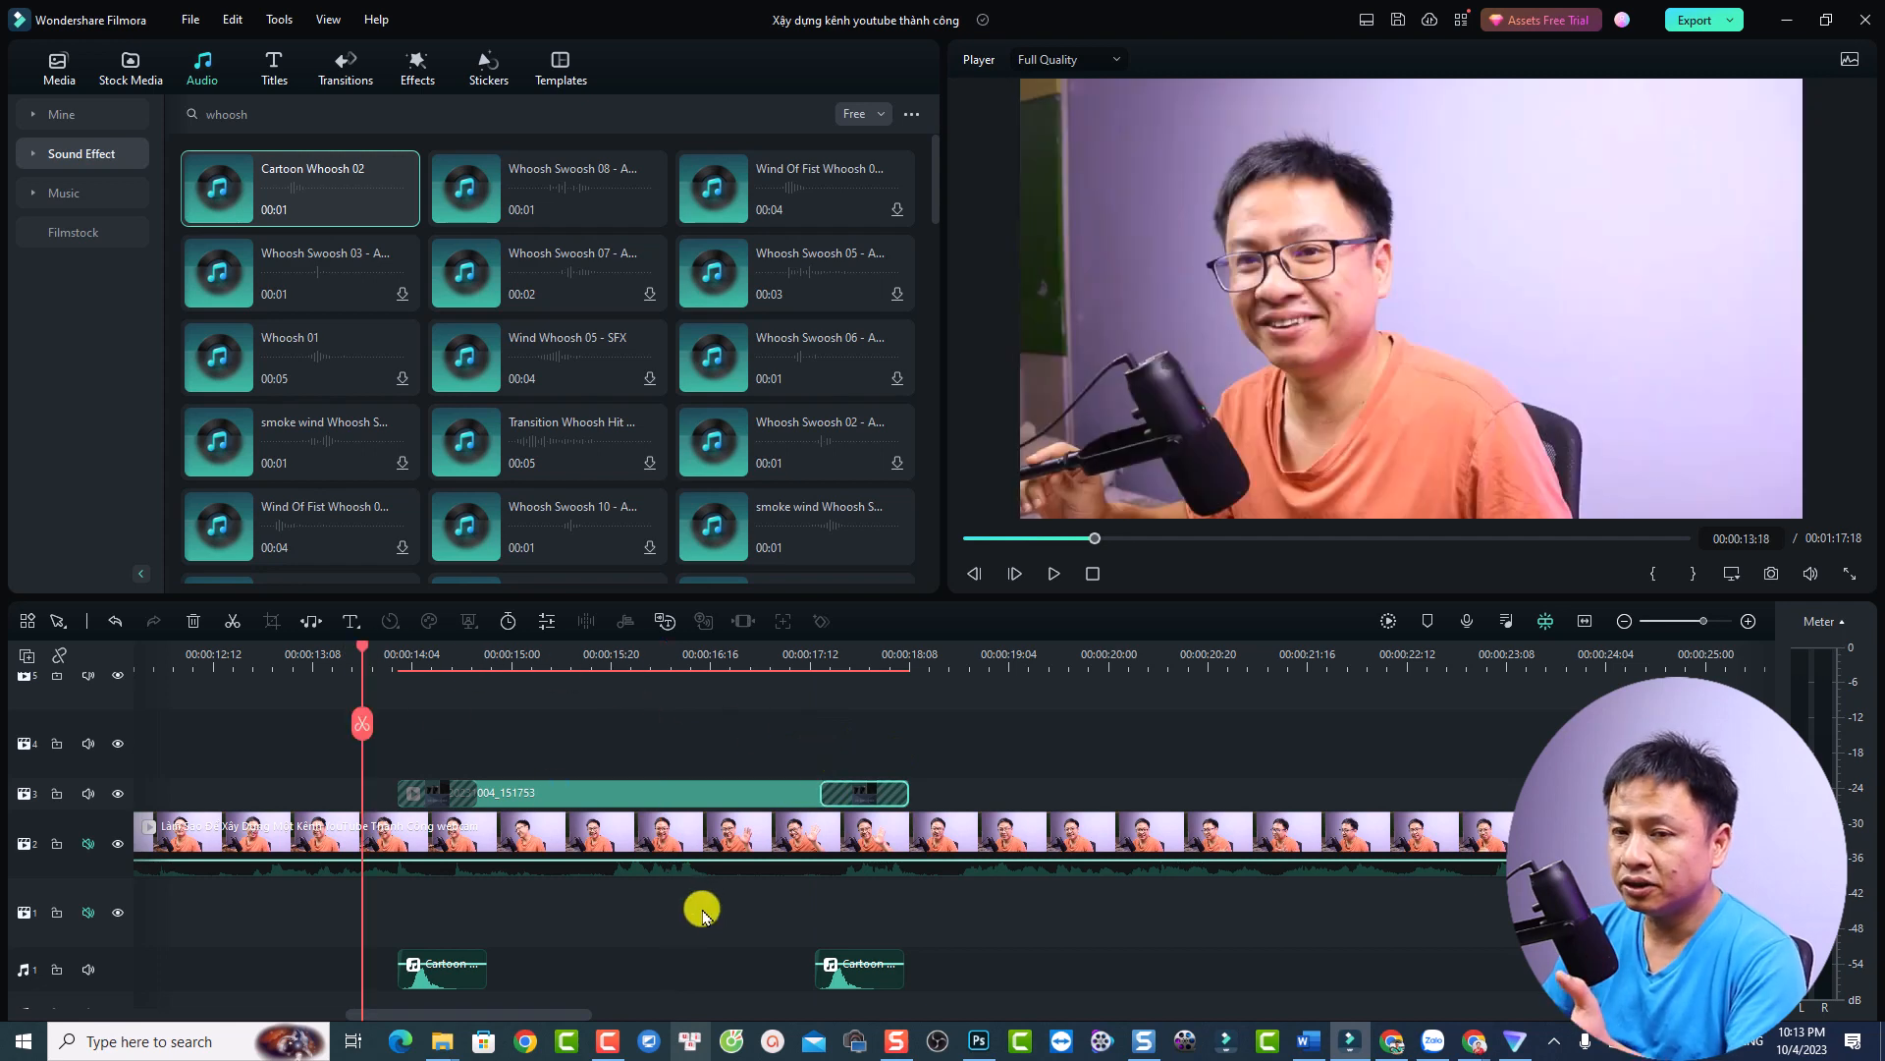
key("space")
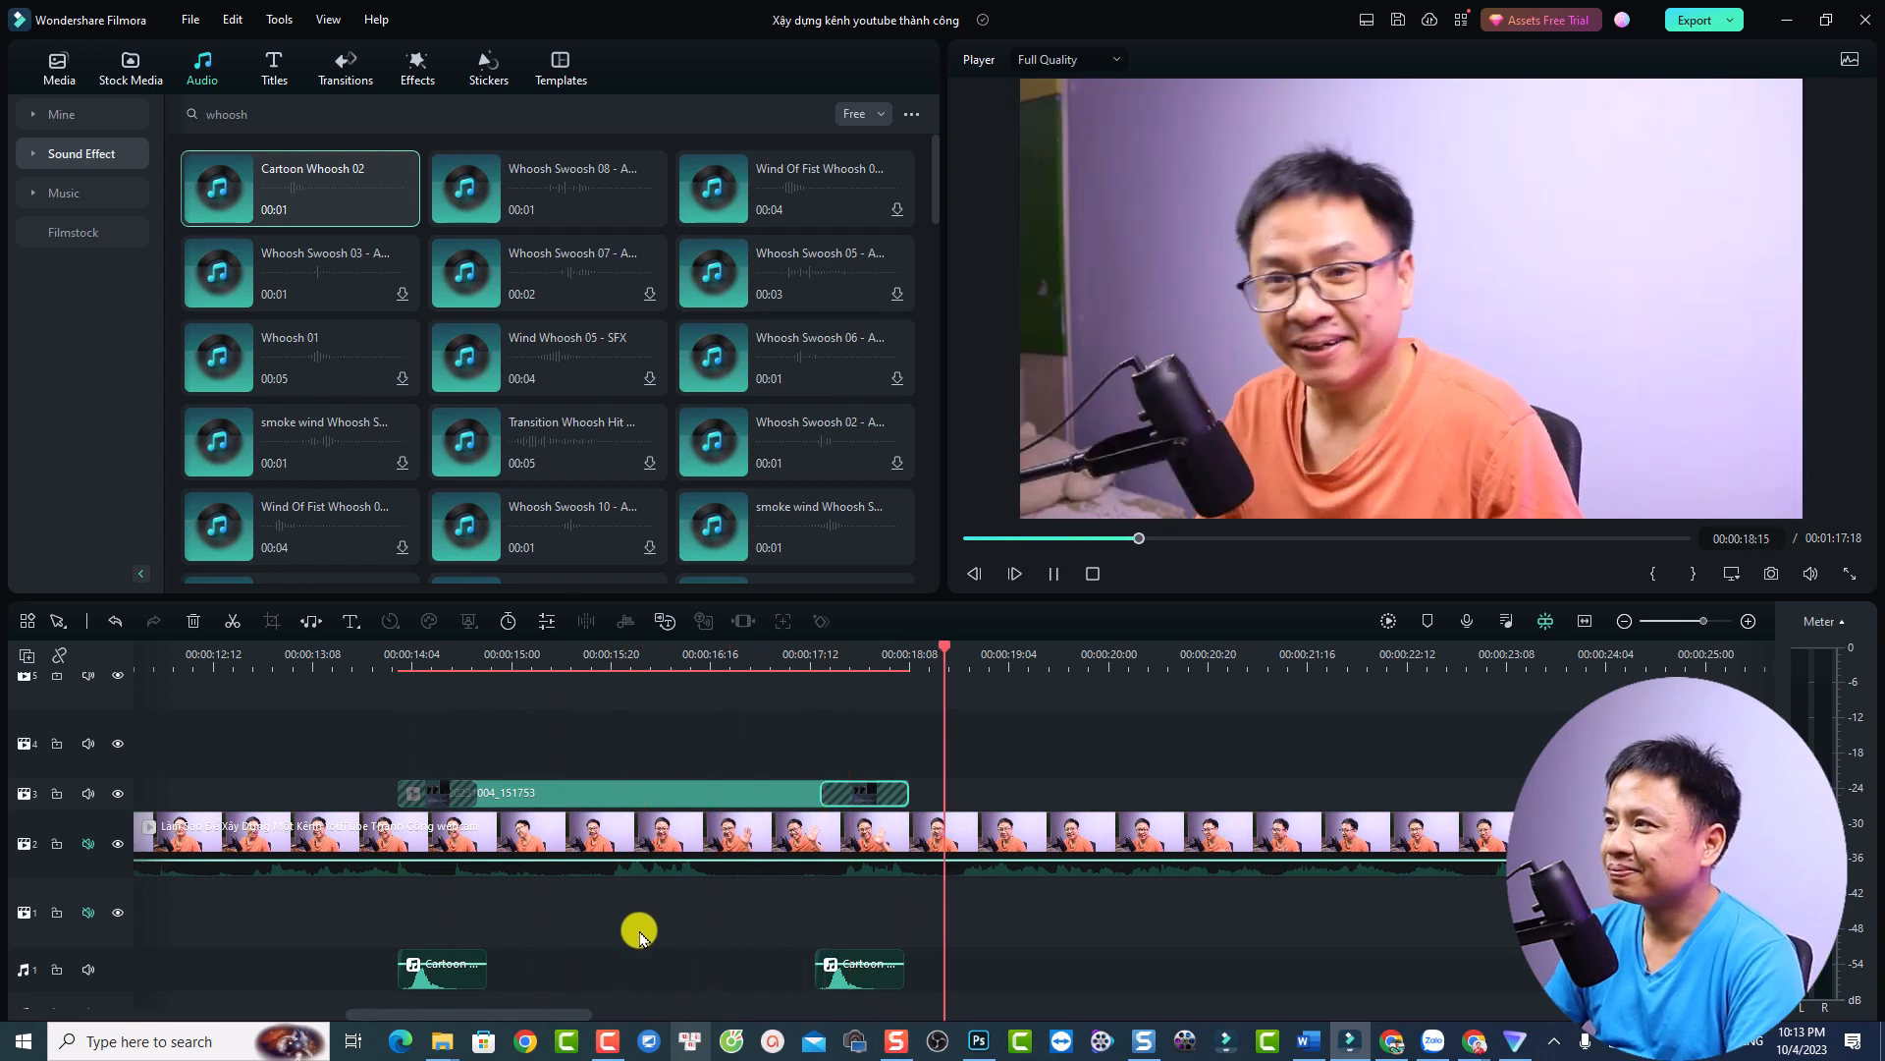
key("space")
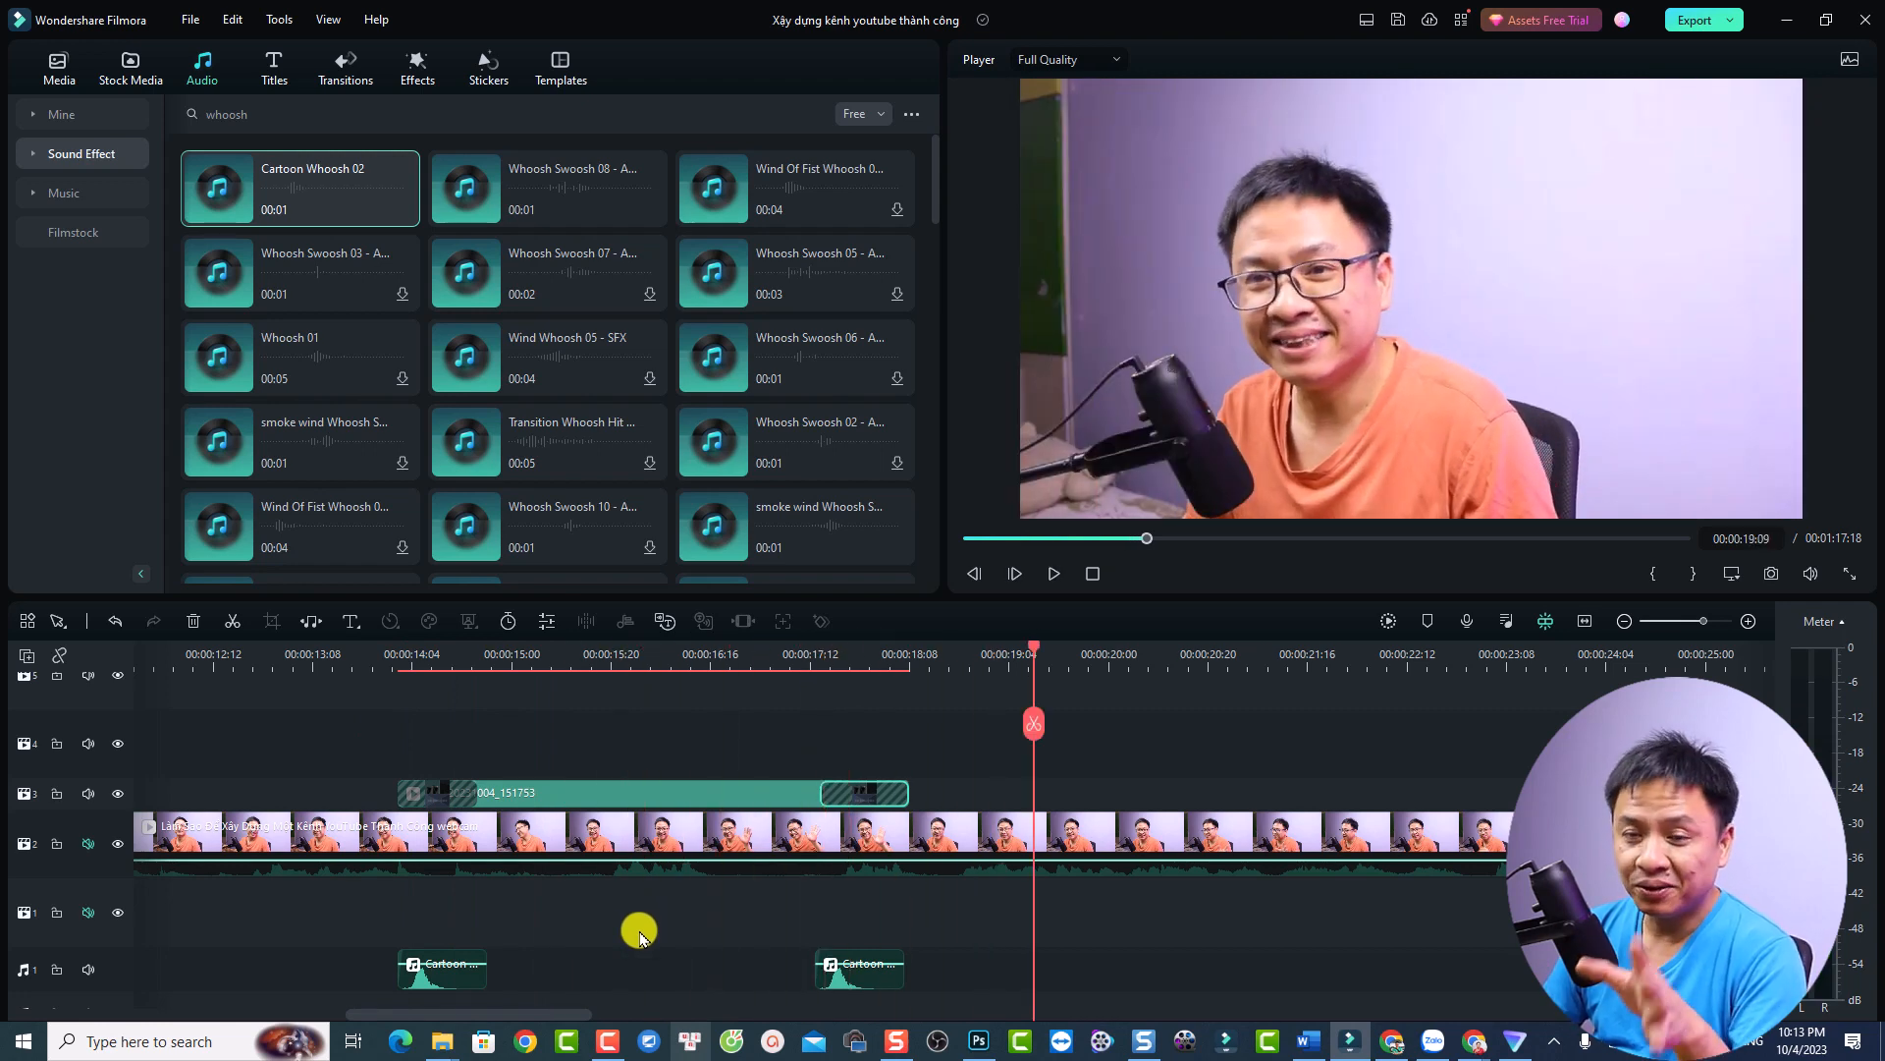
Insert the downloaded stock photo "Crop man counting dollar banknotes" on video track 3 at 00:00:19:09 and preview it
left_click(129, 65)
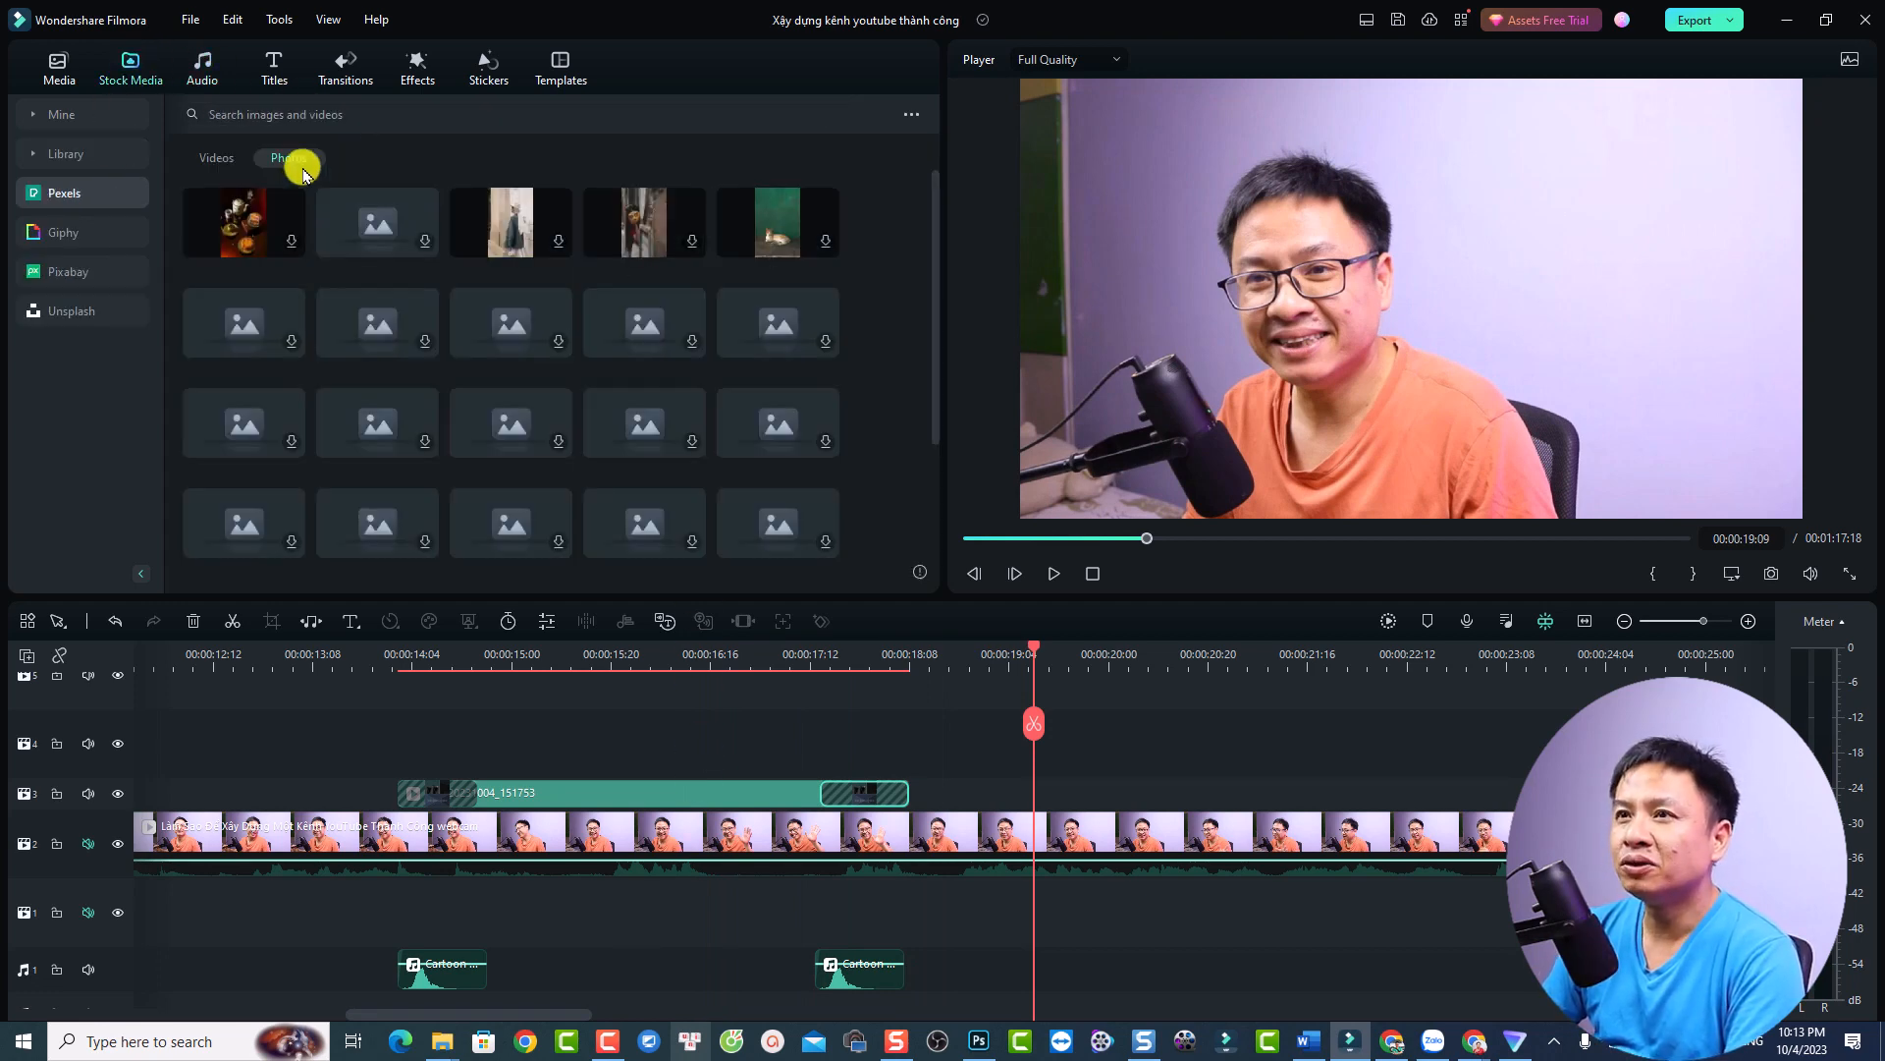
left_click(63, 116)
left_click(74, 195)
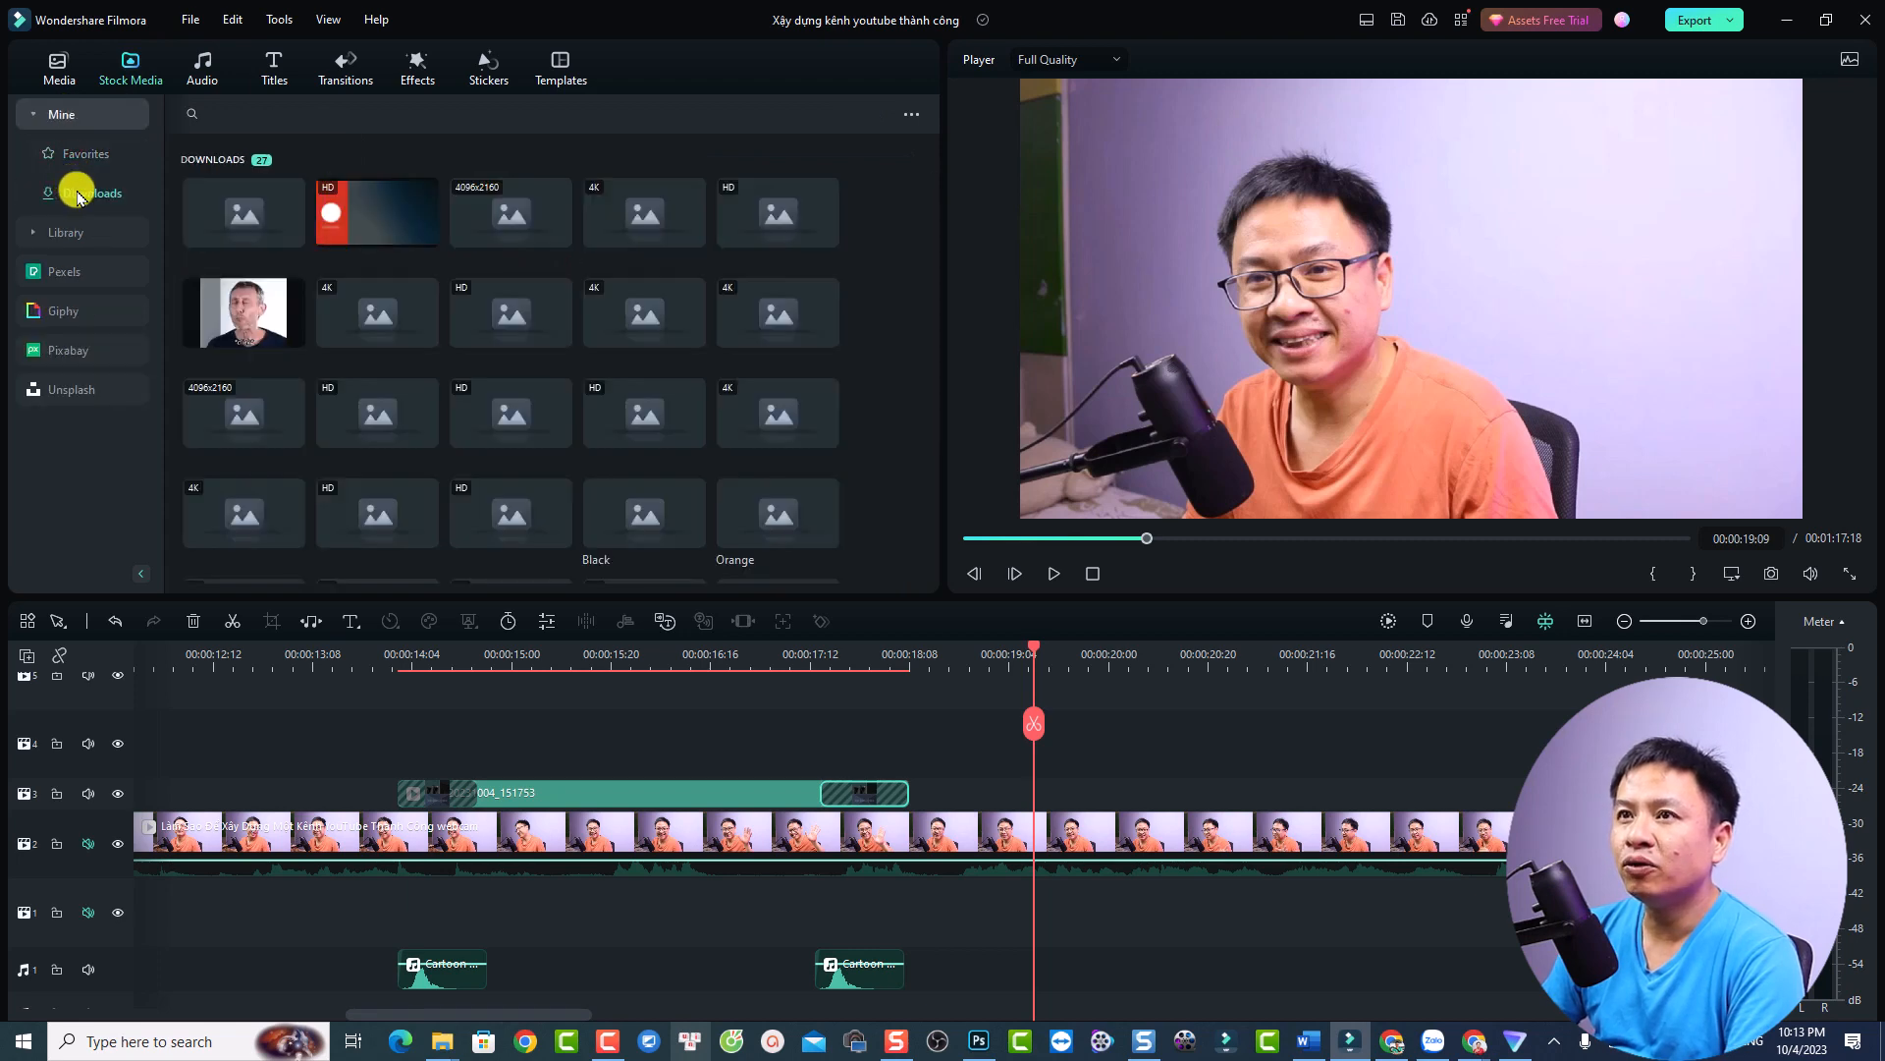
left_click_drag(241, 254, 1193, 793)
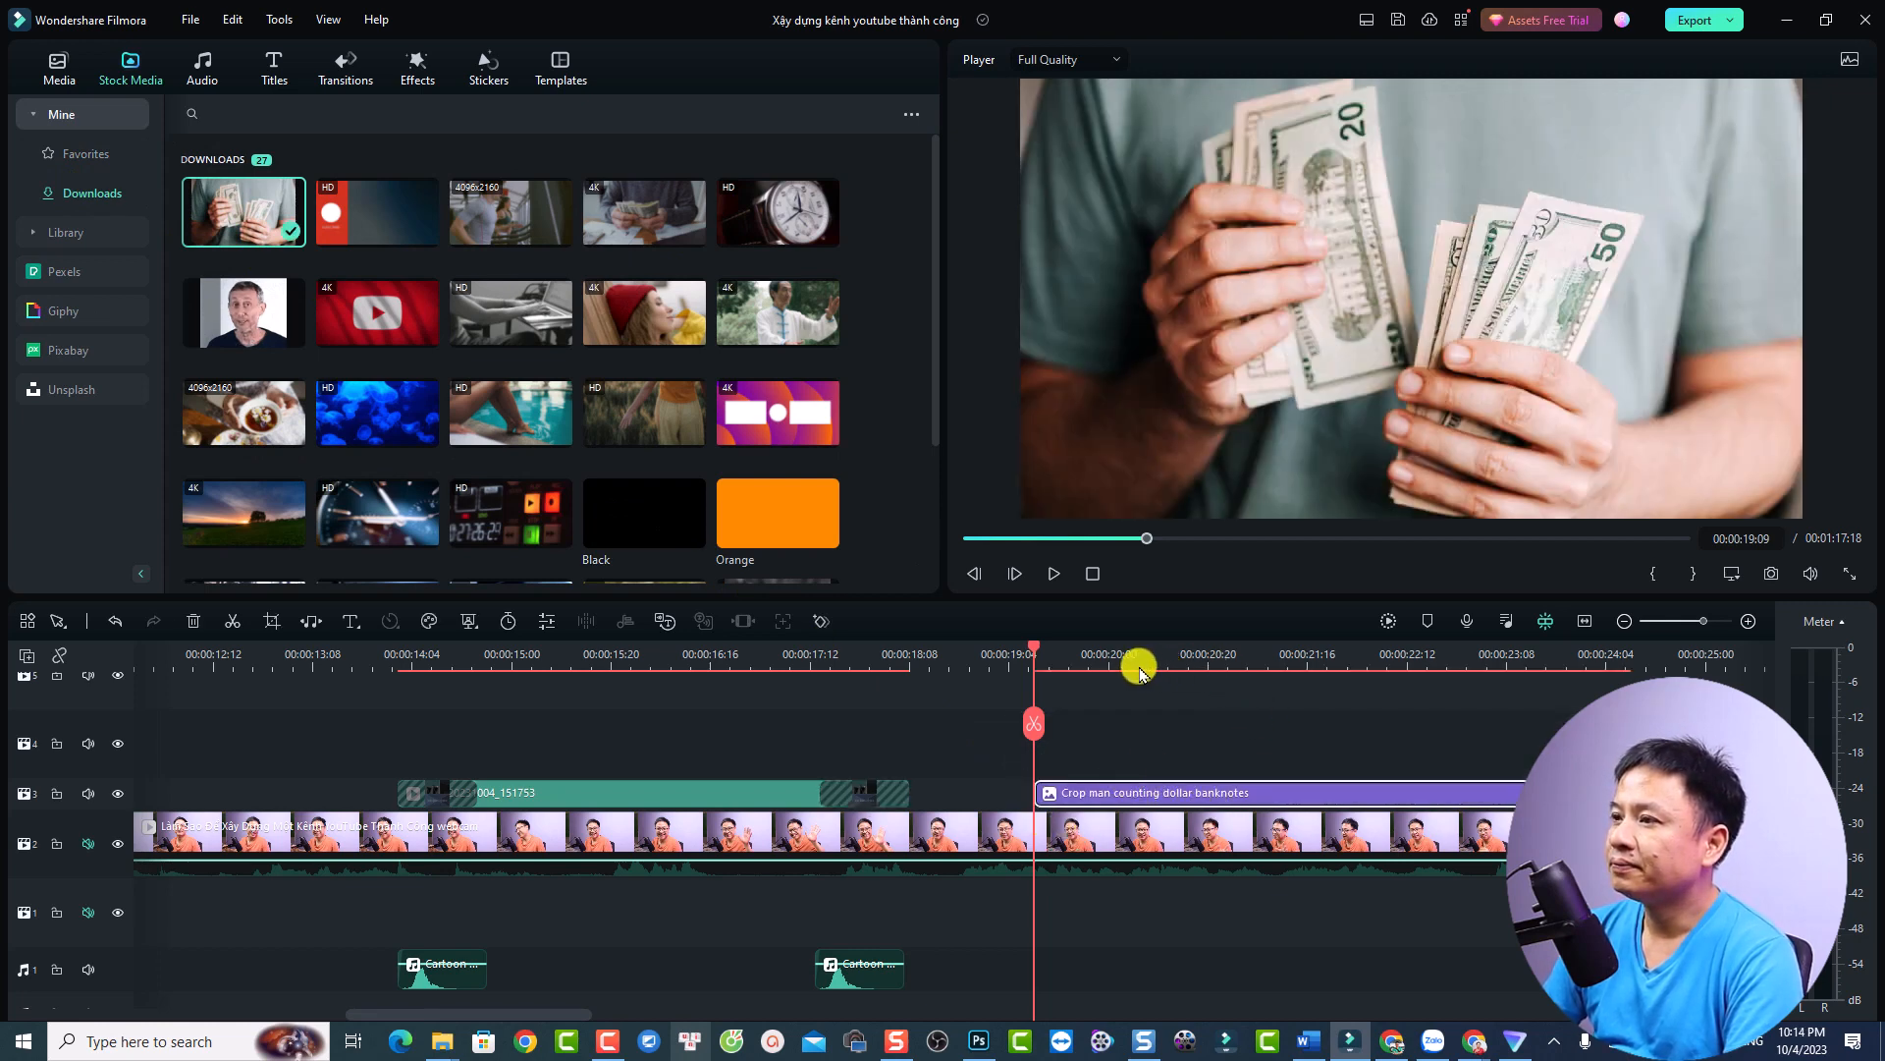
key("space")
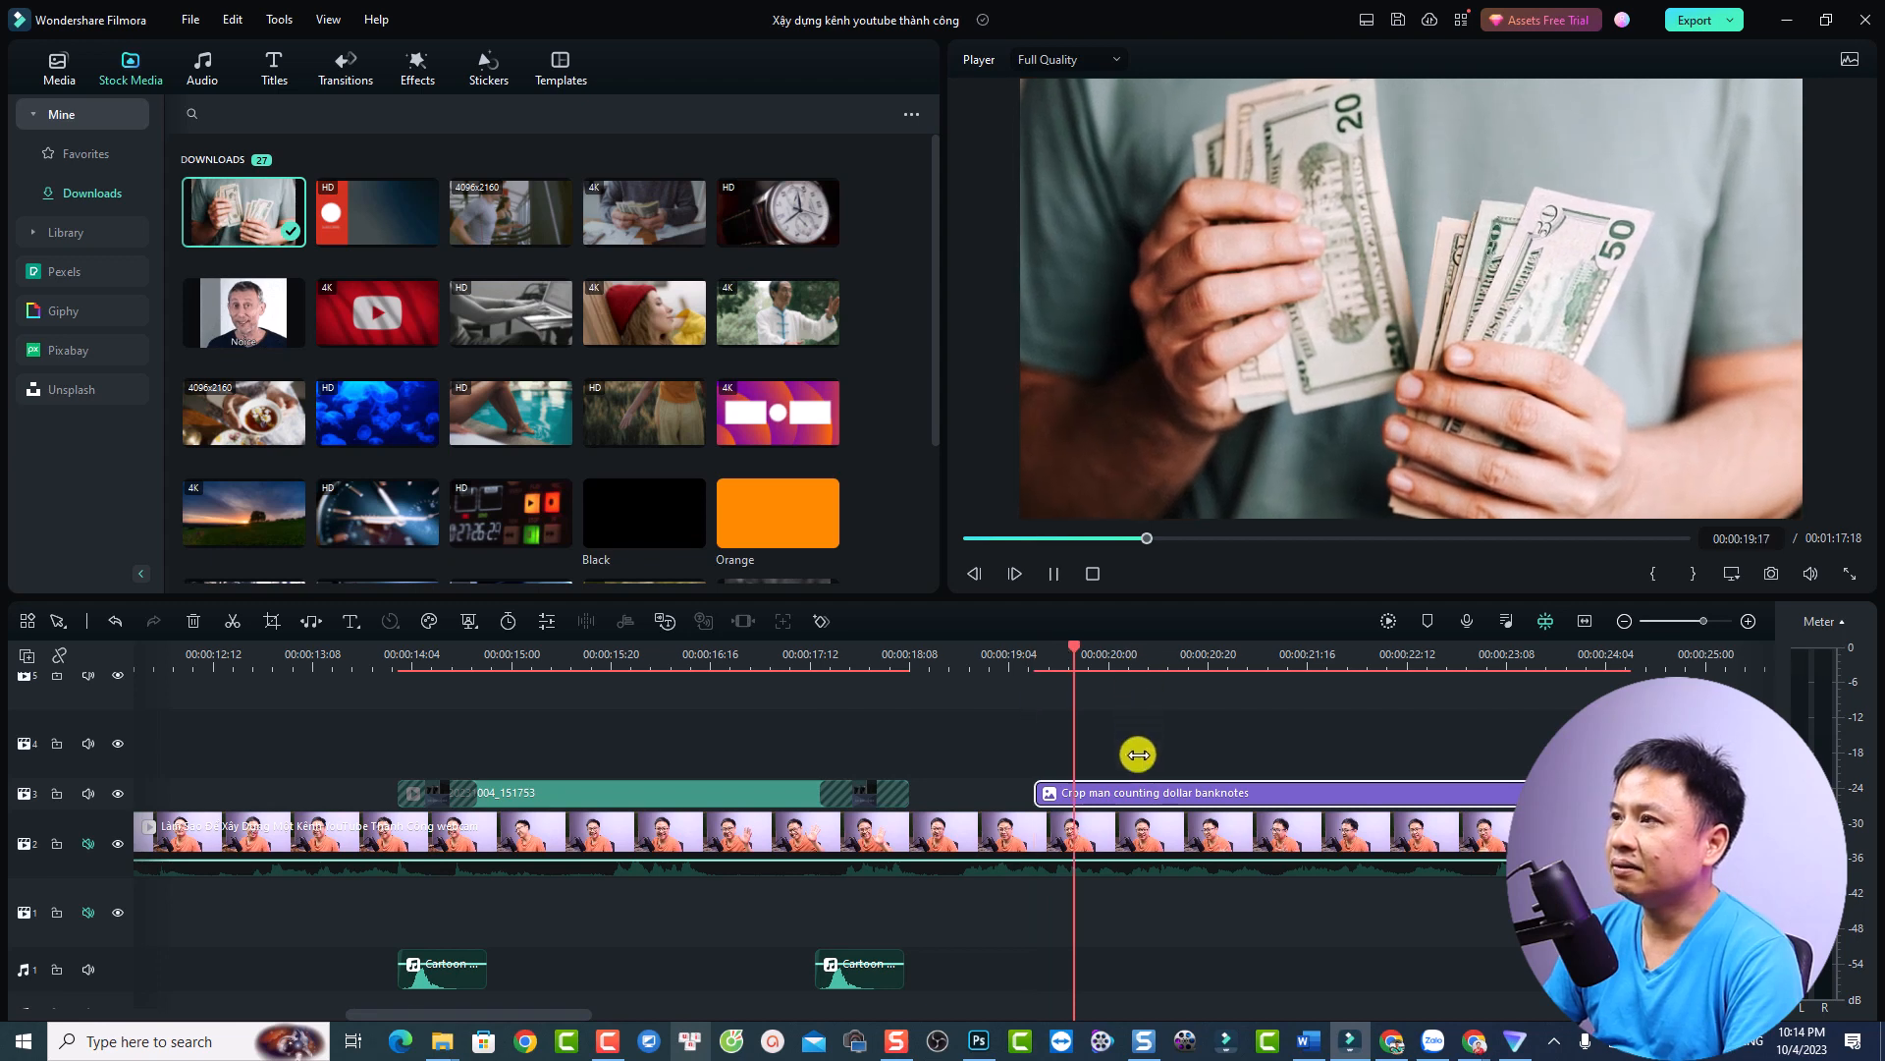
key("space")
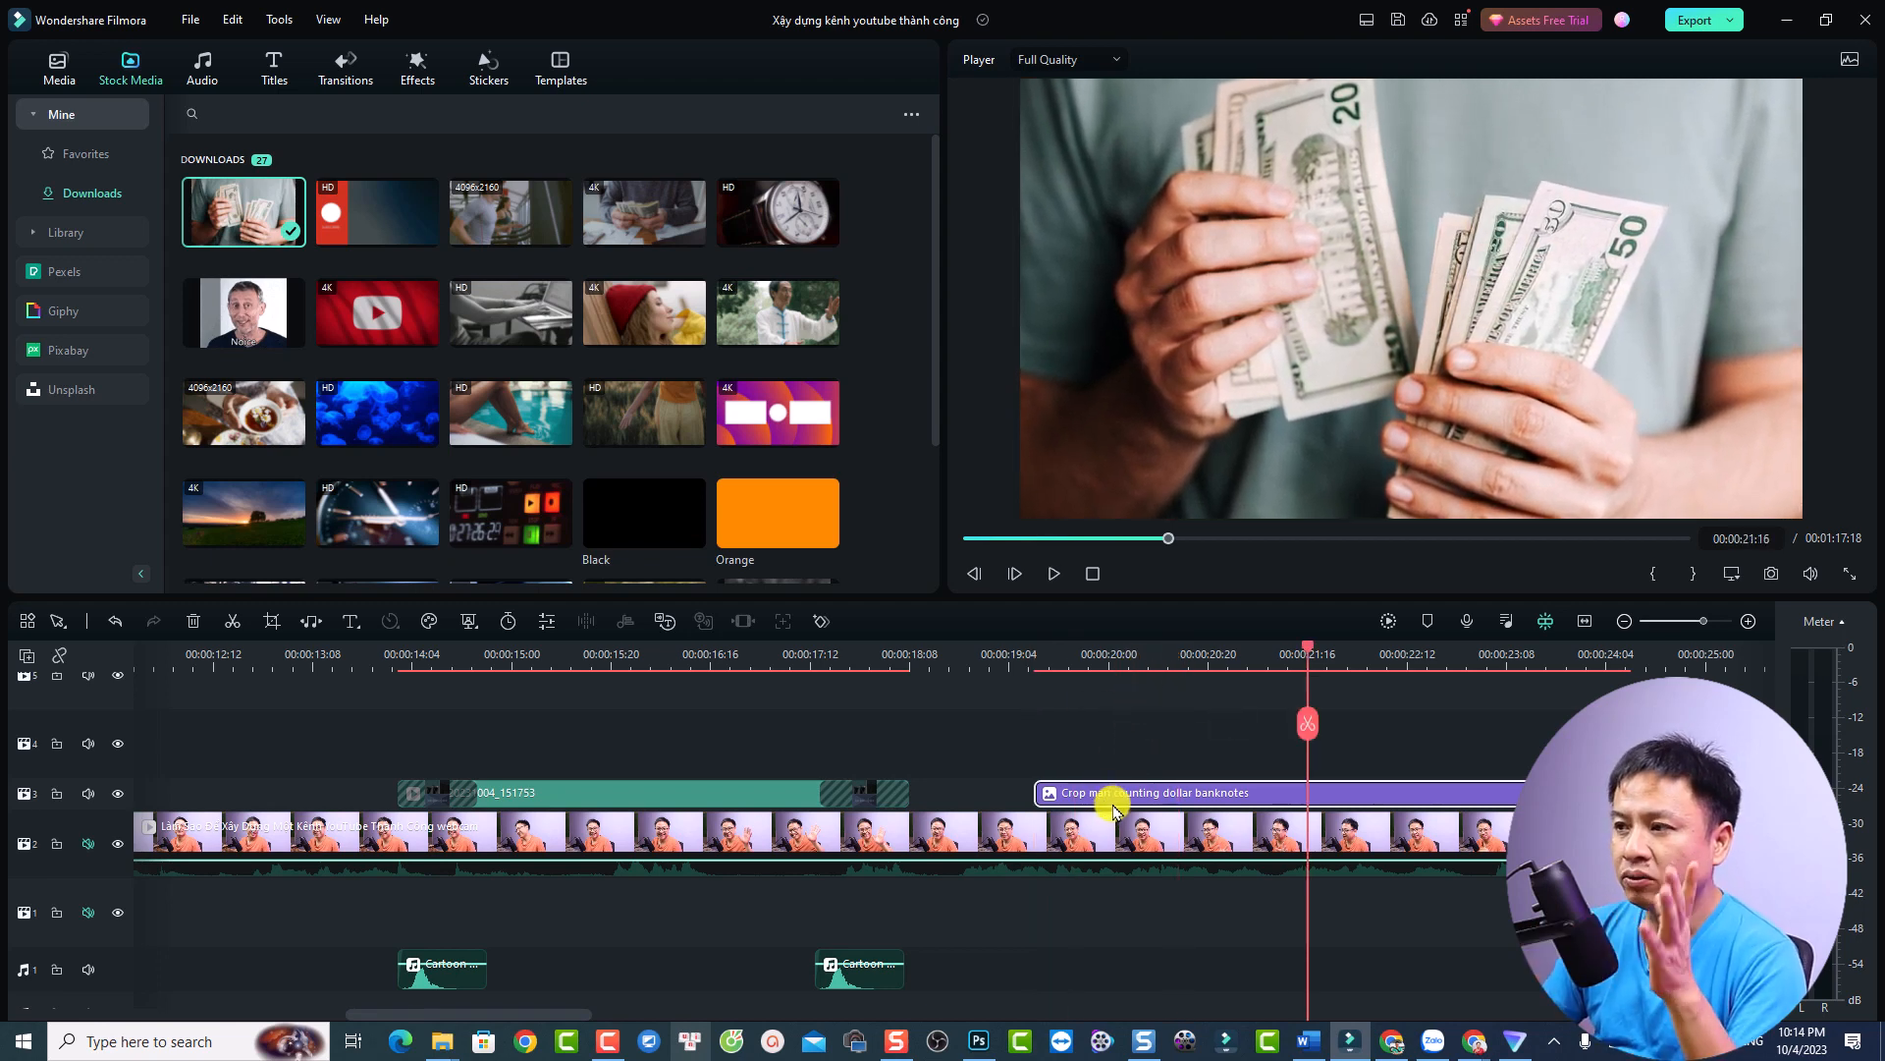
Delete the effect on the banknotes photo clip and apply Crop to Fit so it fills the frame
right_click(1134, 796)
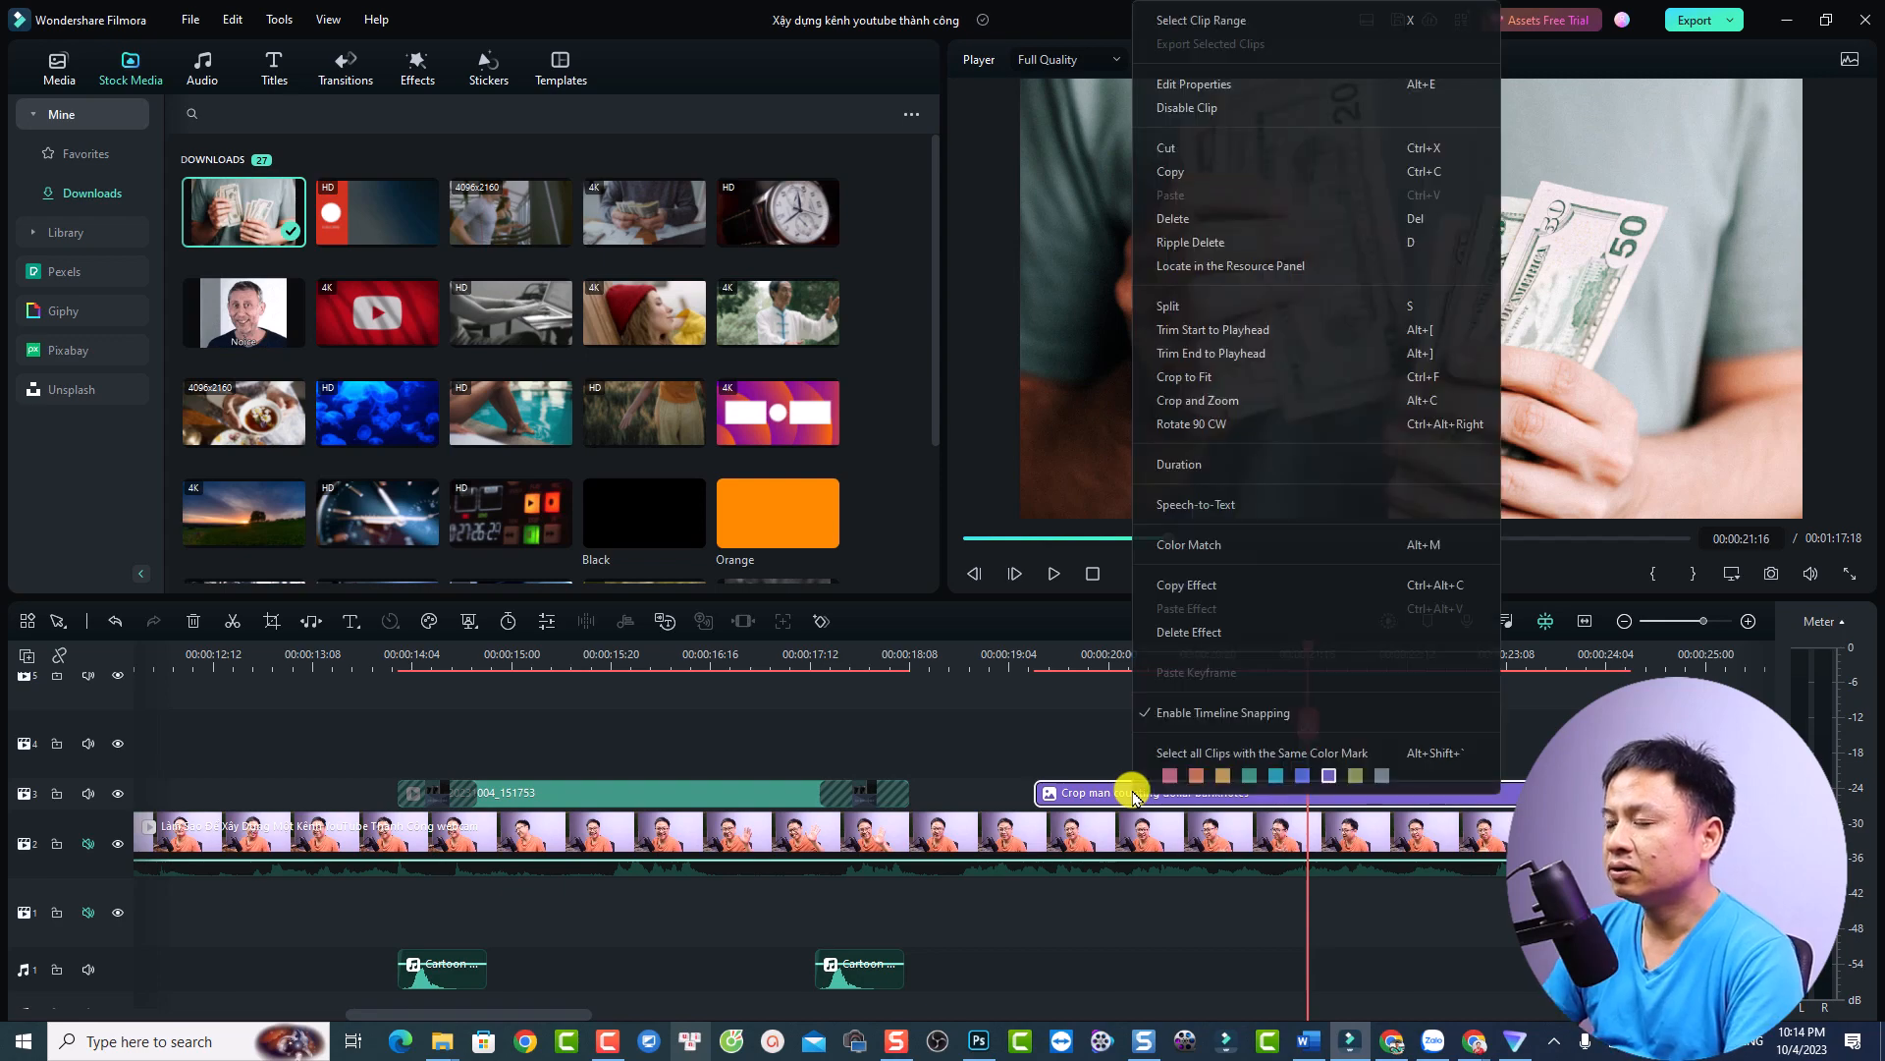
left_click(1175, 634)
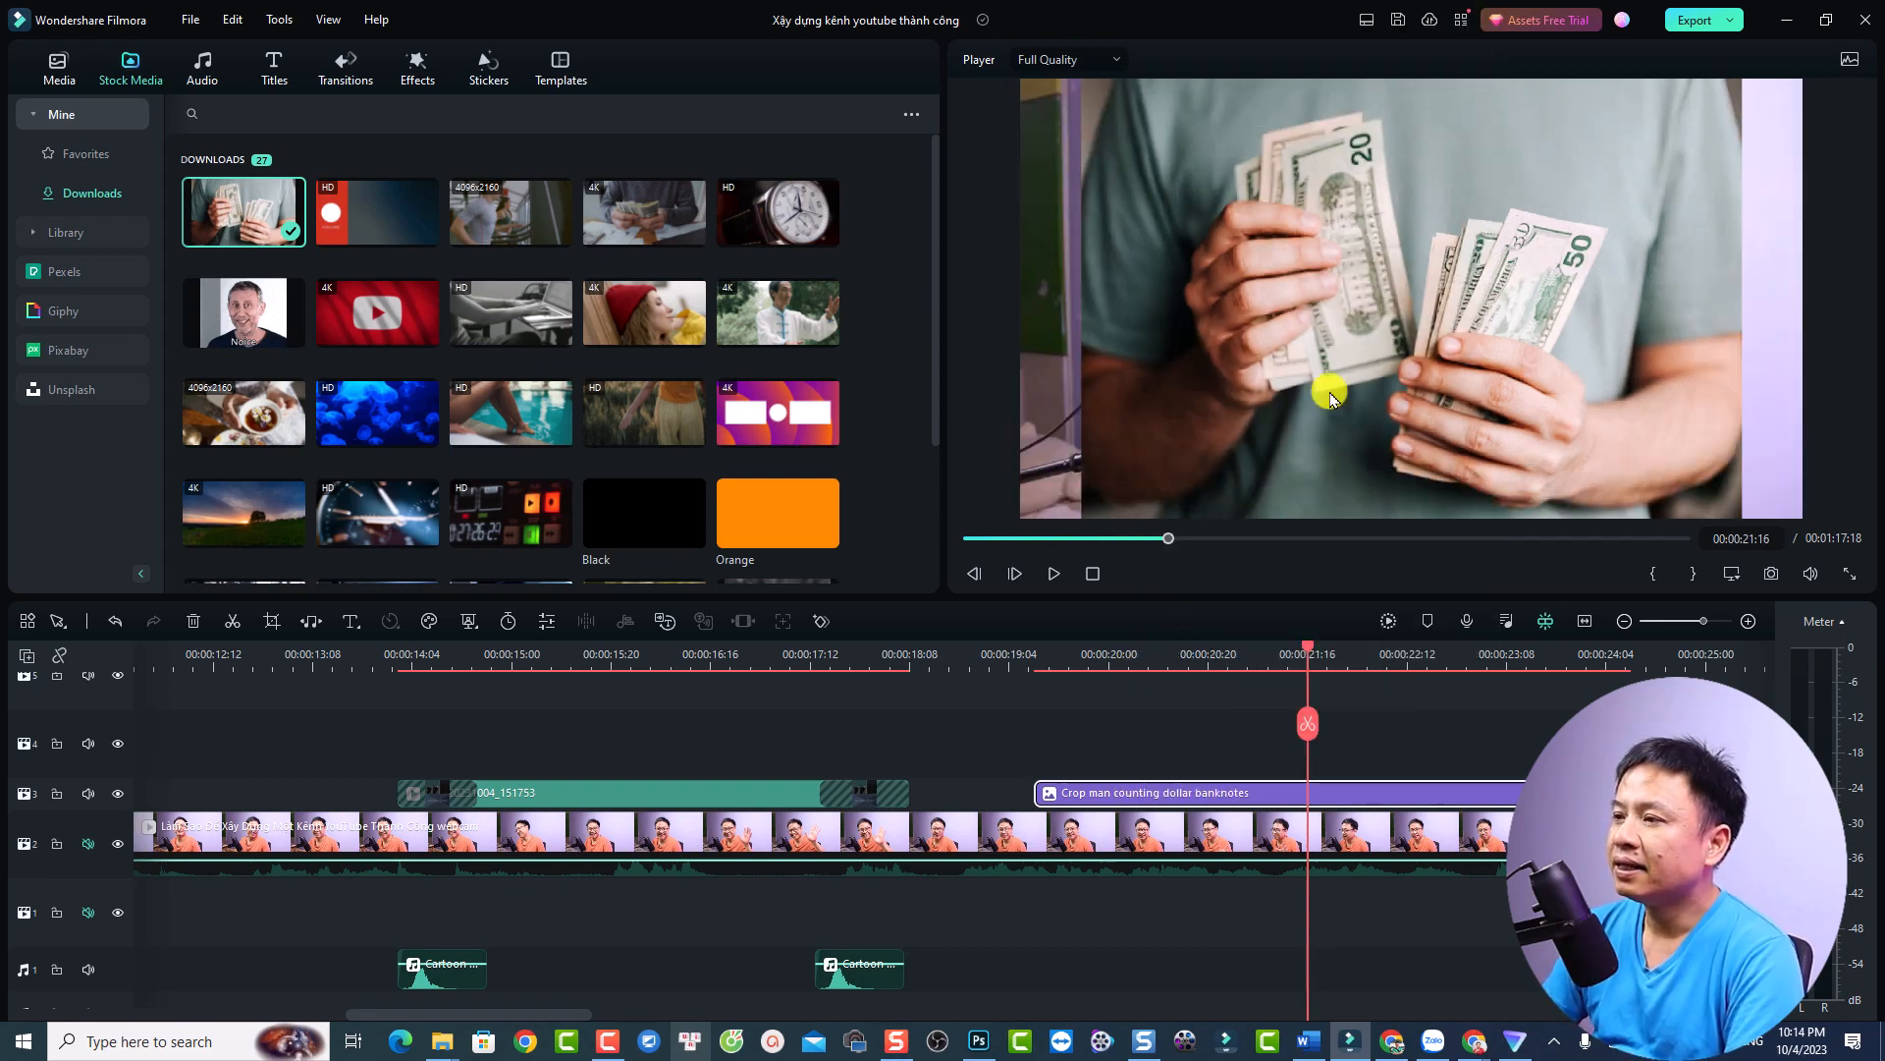
right_click(1127, 796)
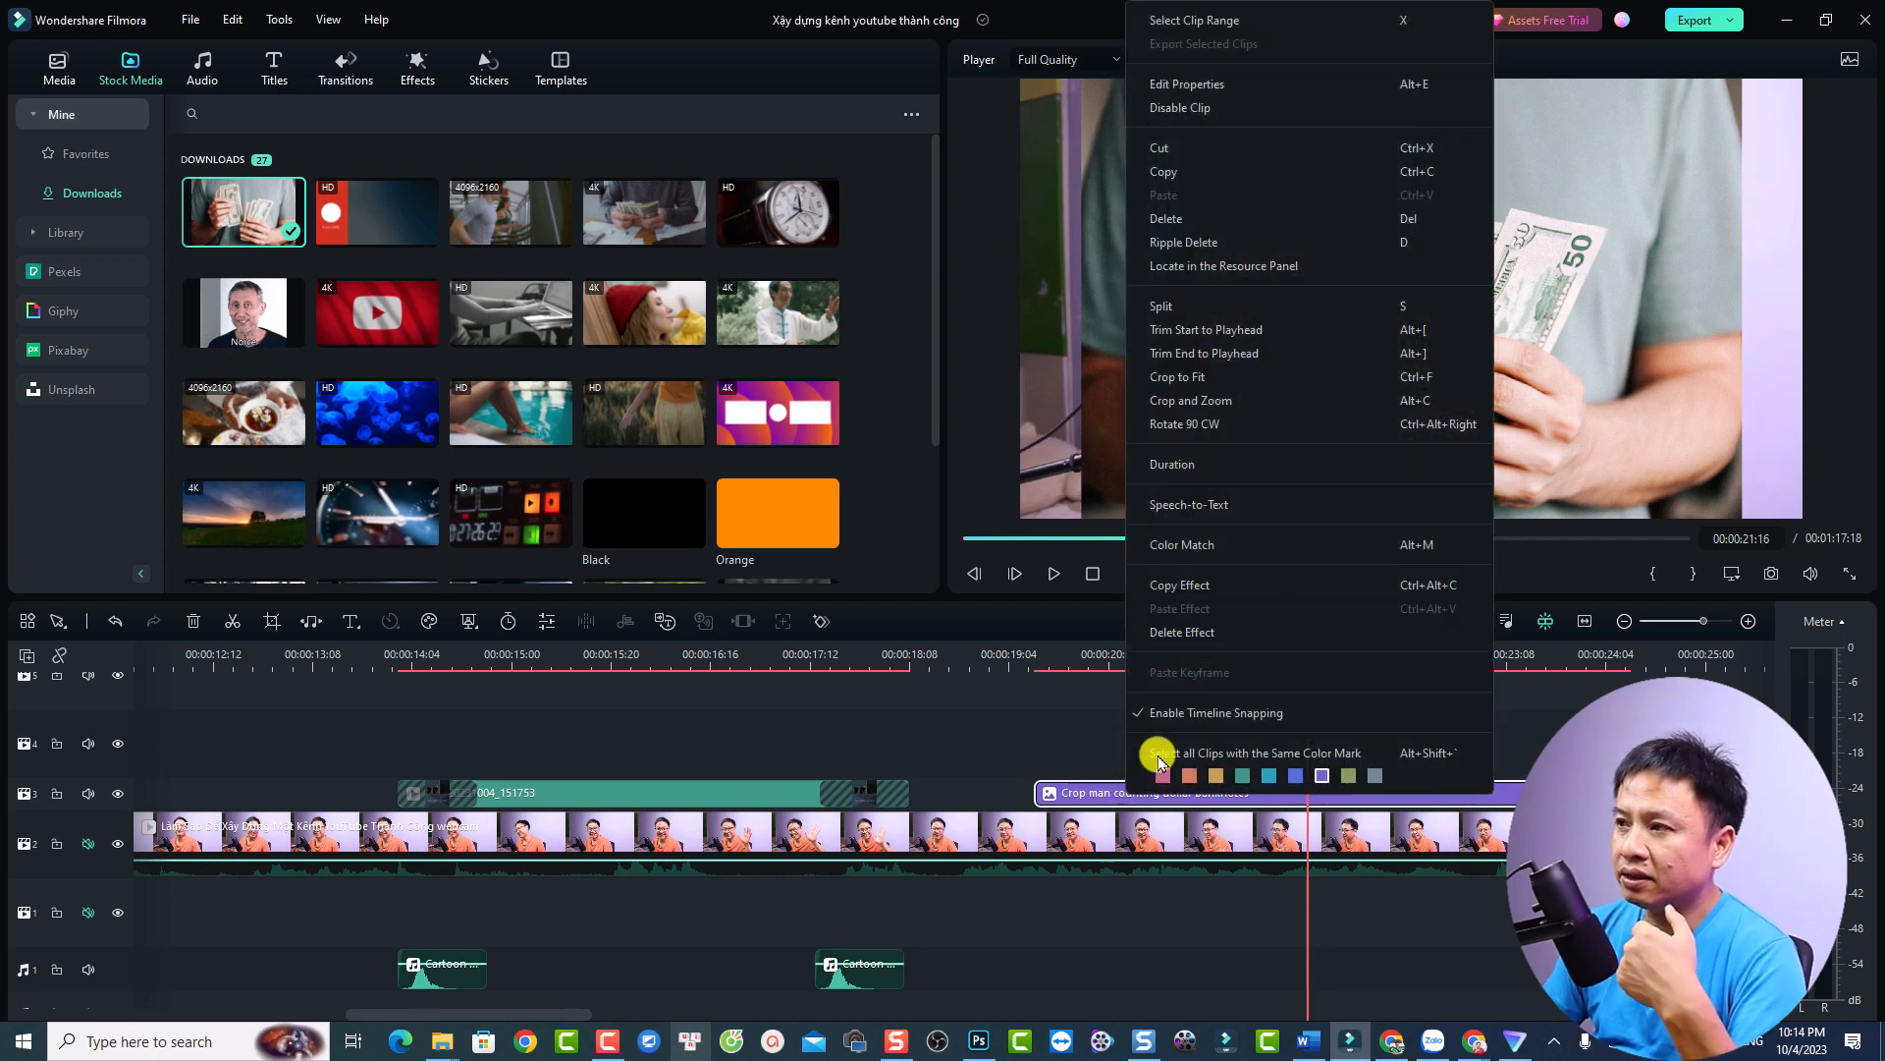
left_click(1178, 379)
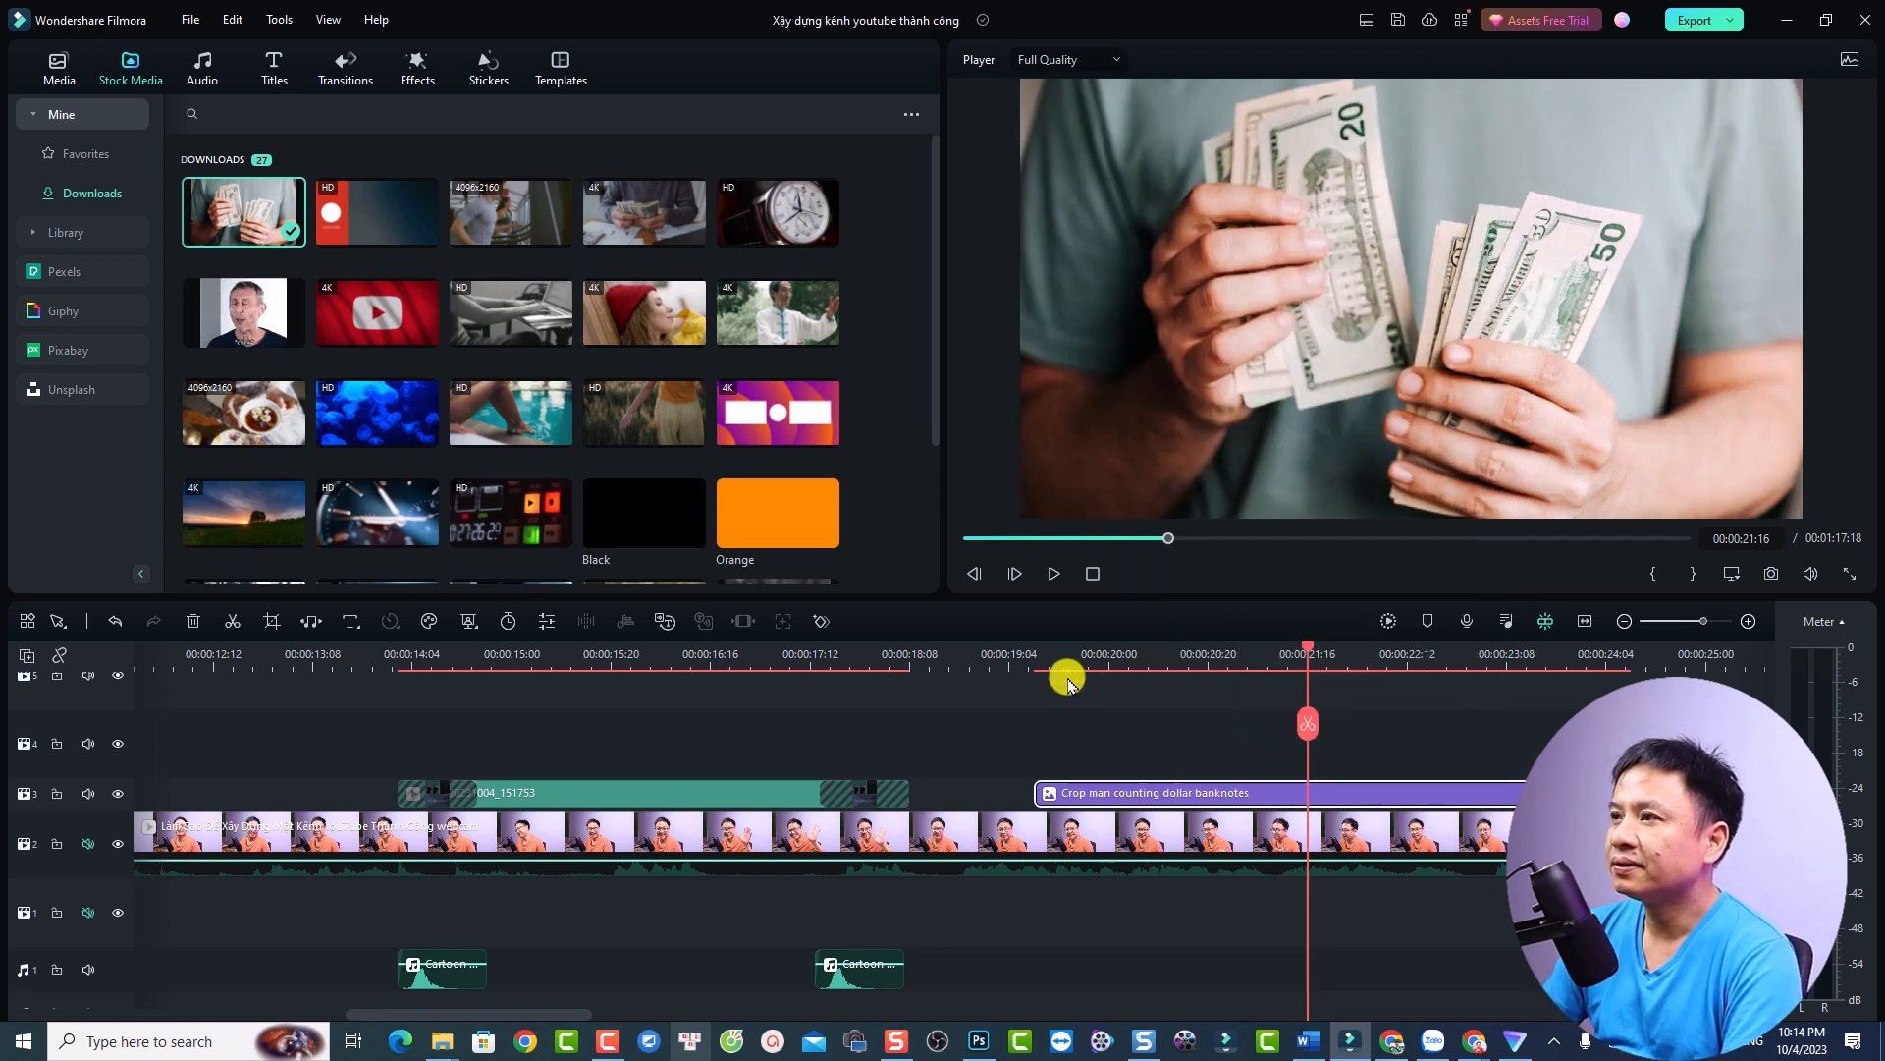
Add the Push transition to both the start and the end of the banknotes photo clip
left_click(1008, 653)
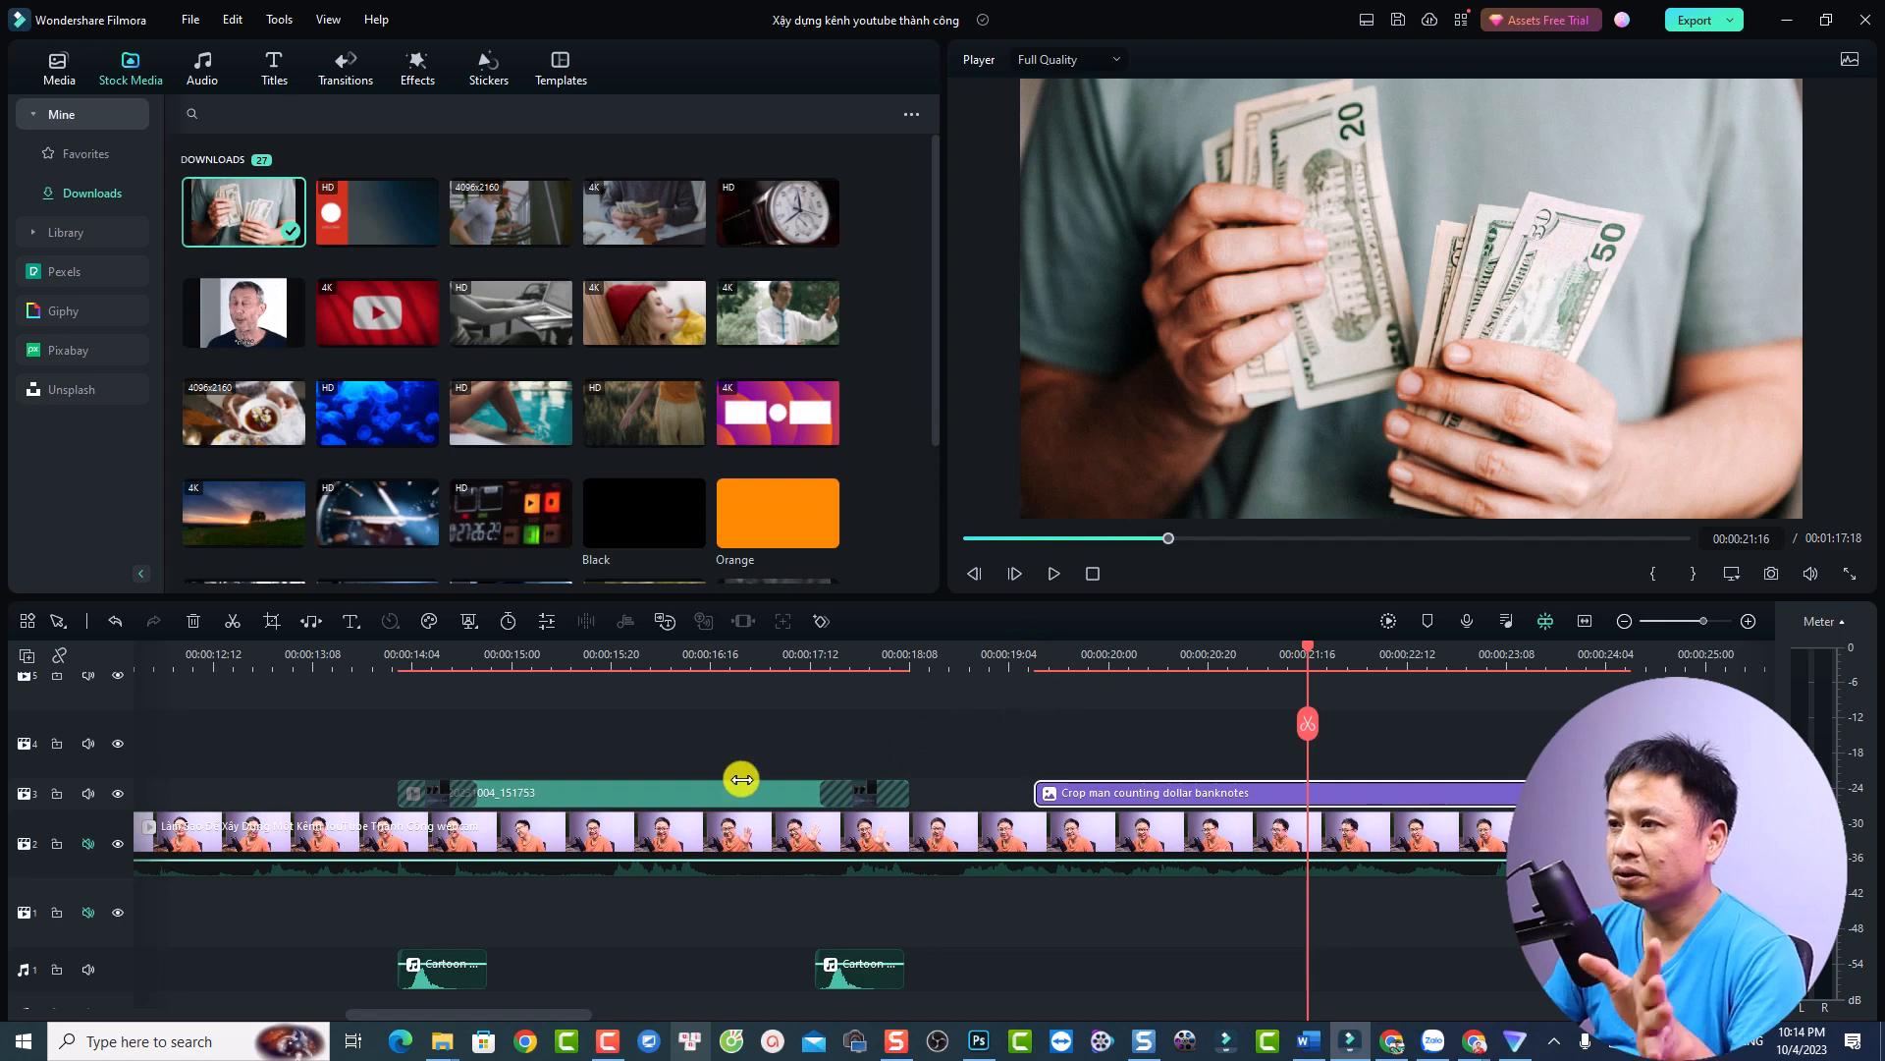
left_click(864, 975)
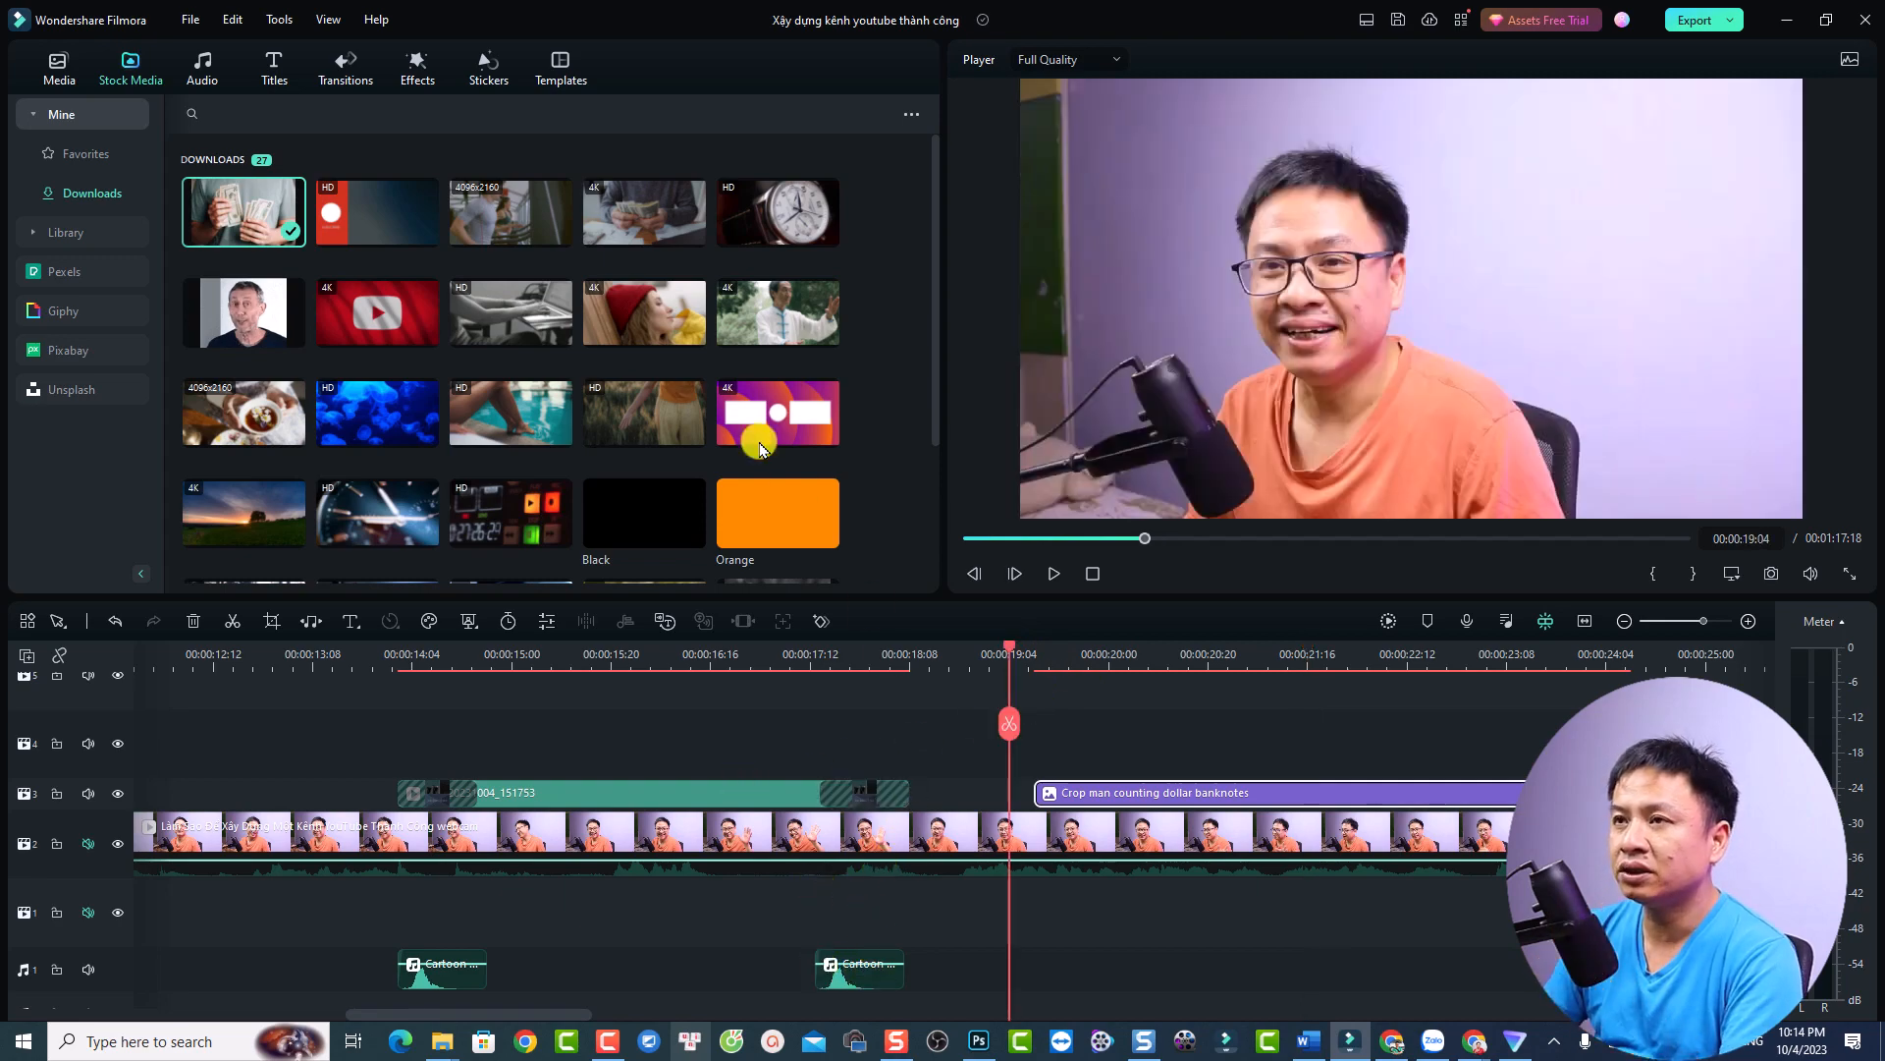
left_click(345, 79)
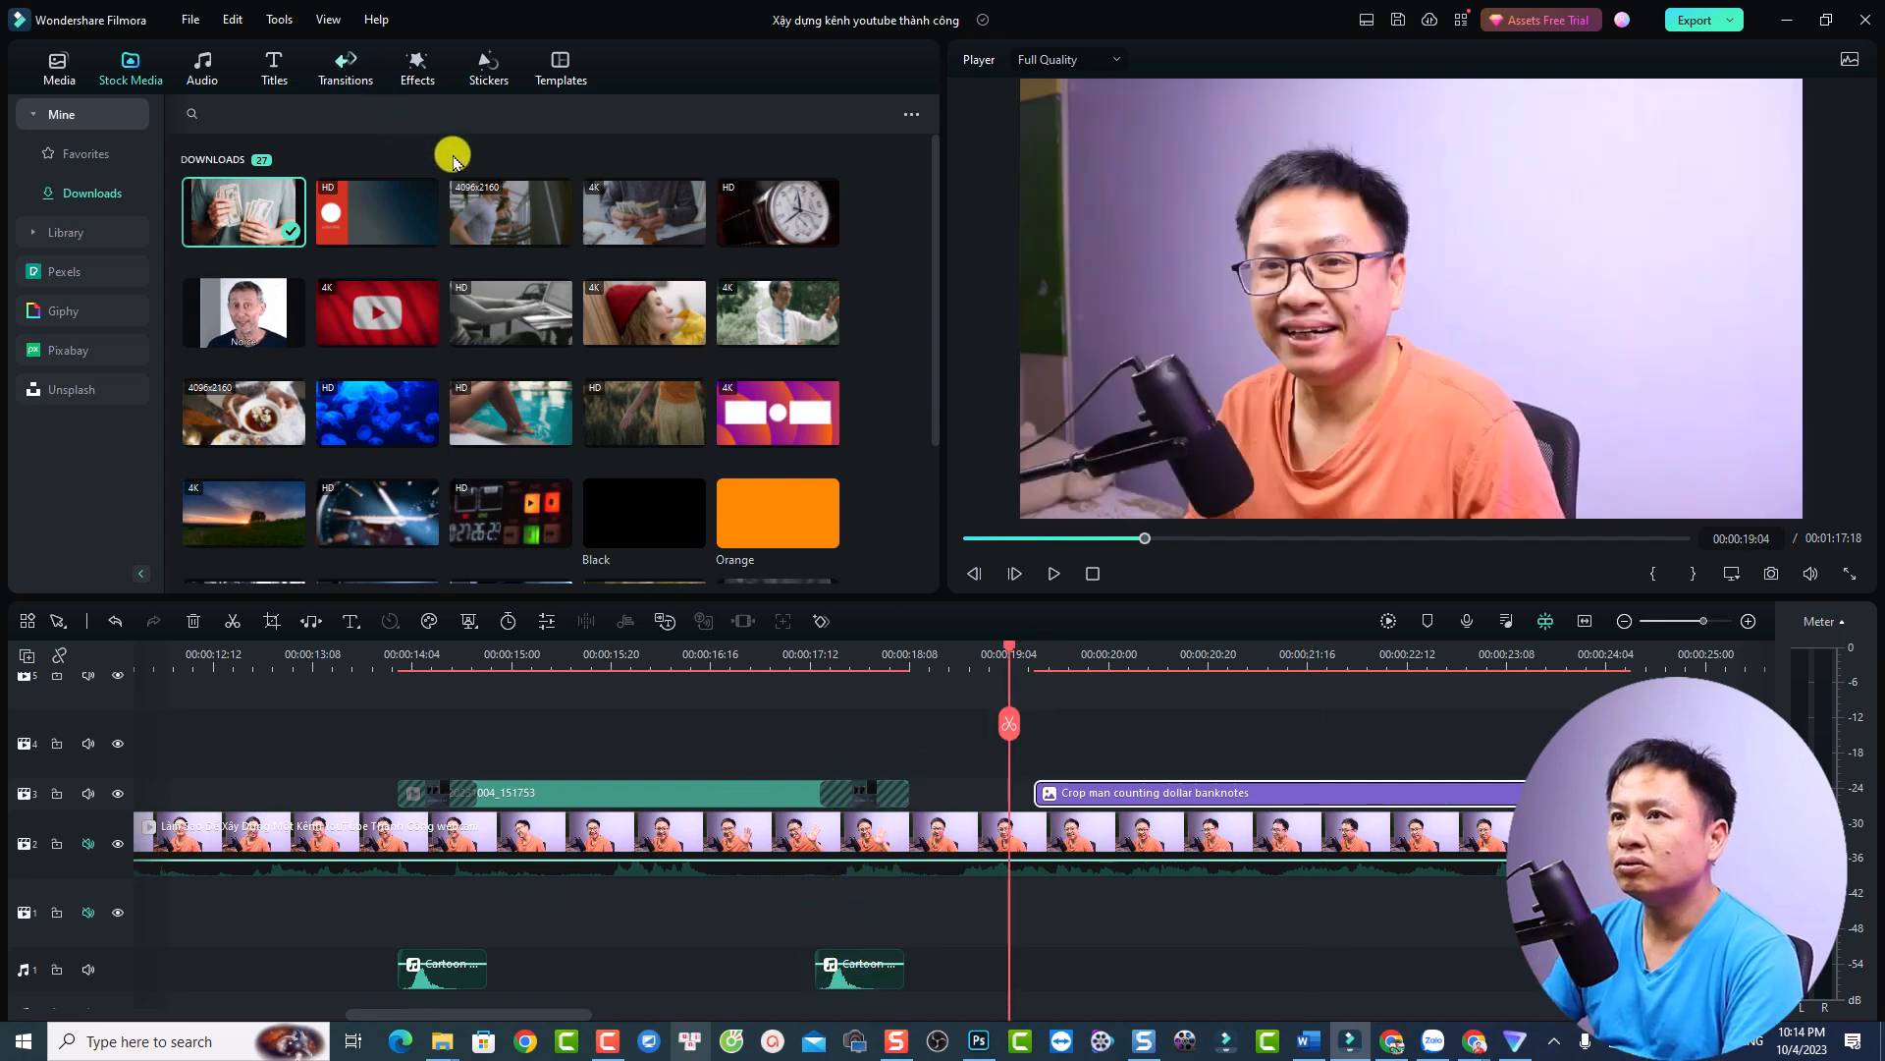
left_click_drag(896, 651, 1075, 782)
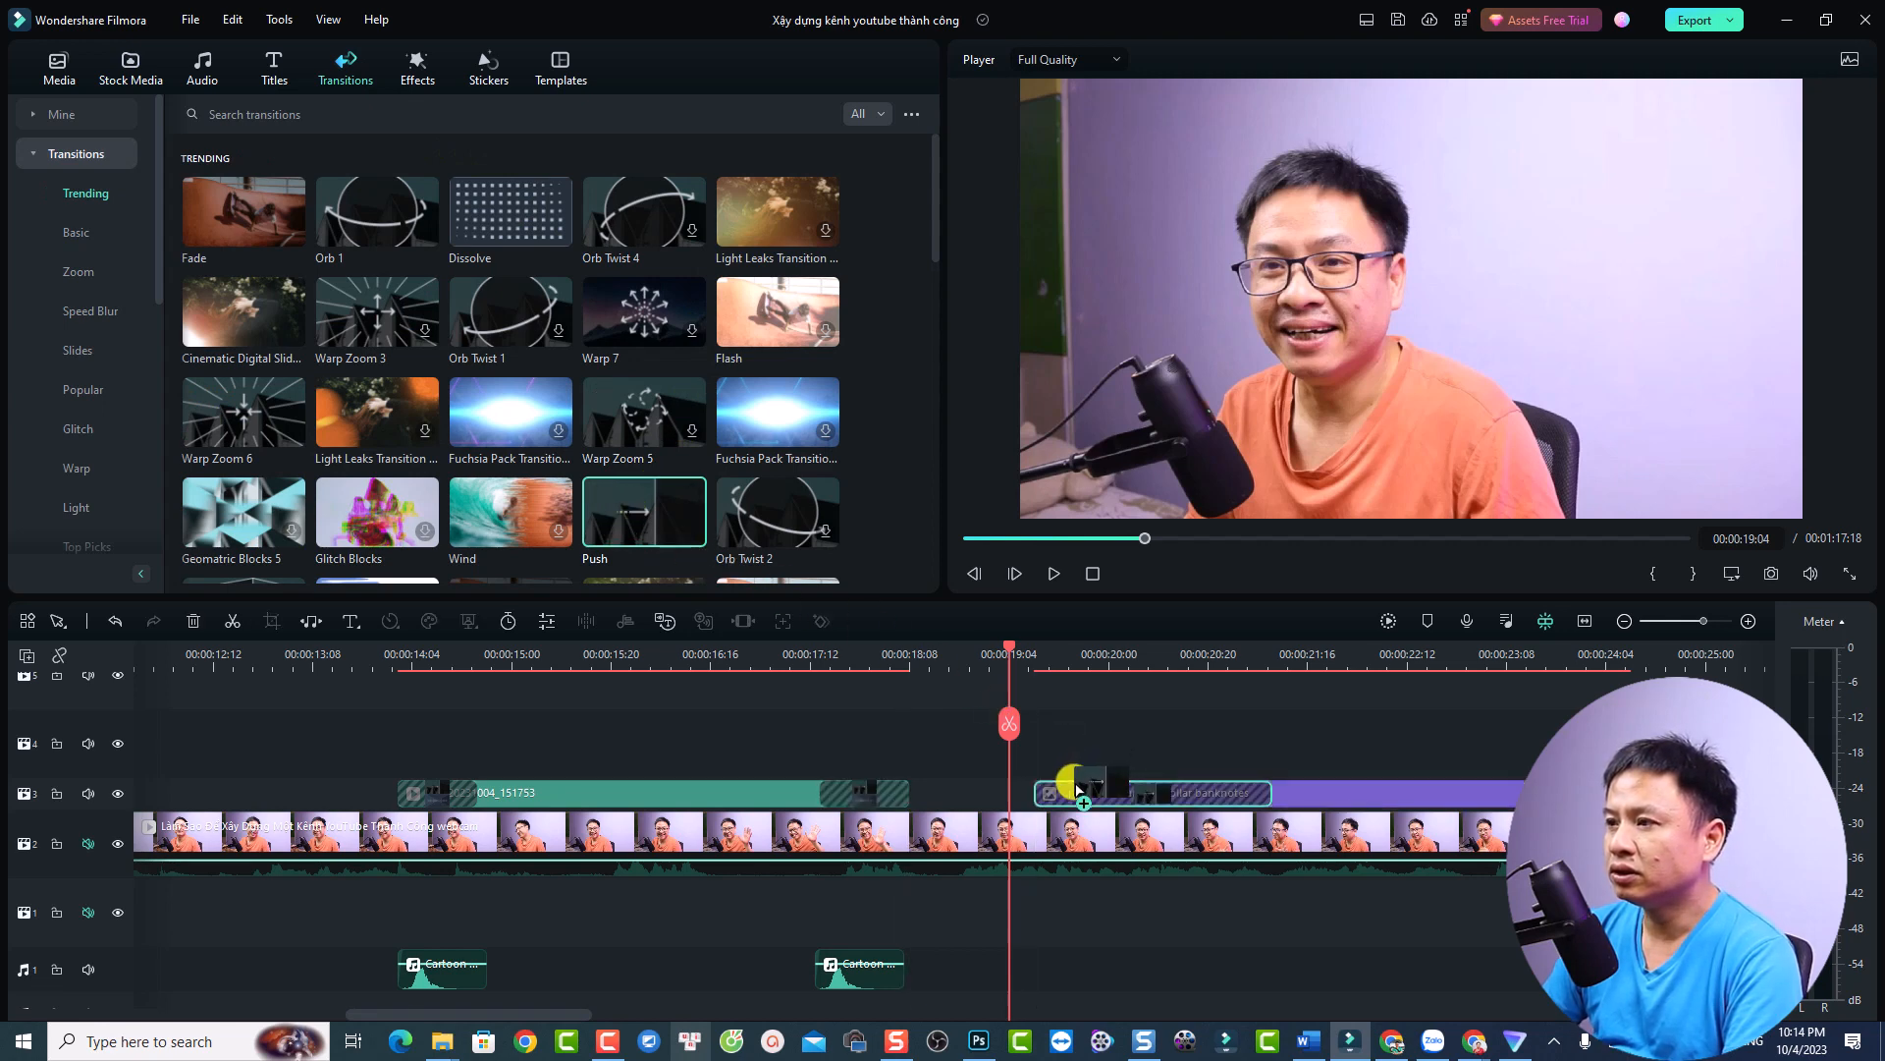
left_click_drag(623, 513, 1454, 800)
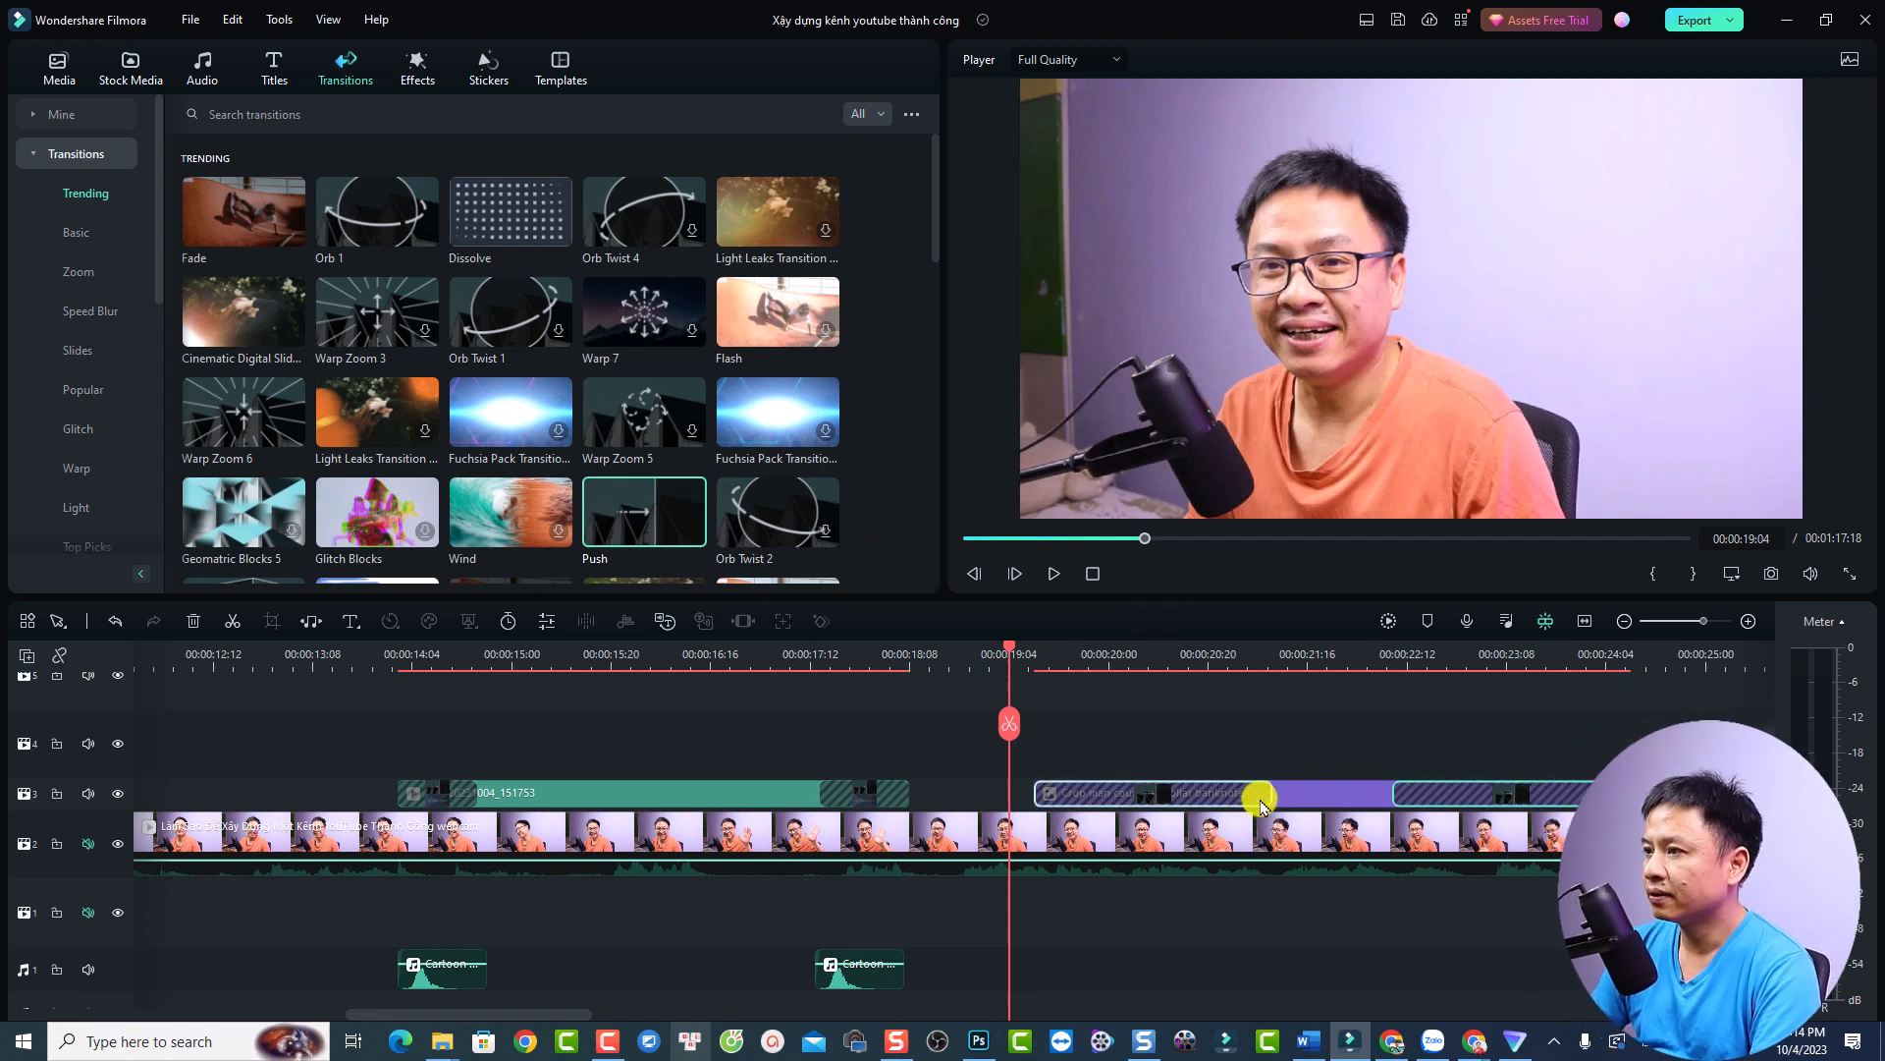
Shorten the starting and ending Push transitions on the banknotes photo clip
left_click_drag(1260, 795, 1112, 793)
left_click(1434, 795)
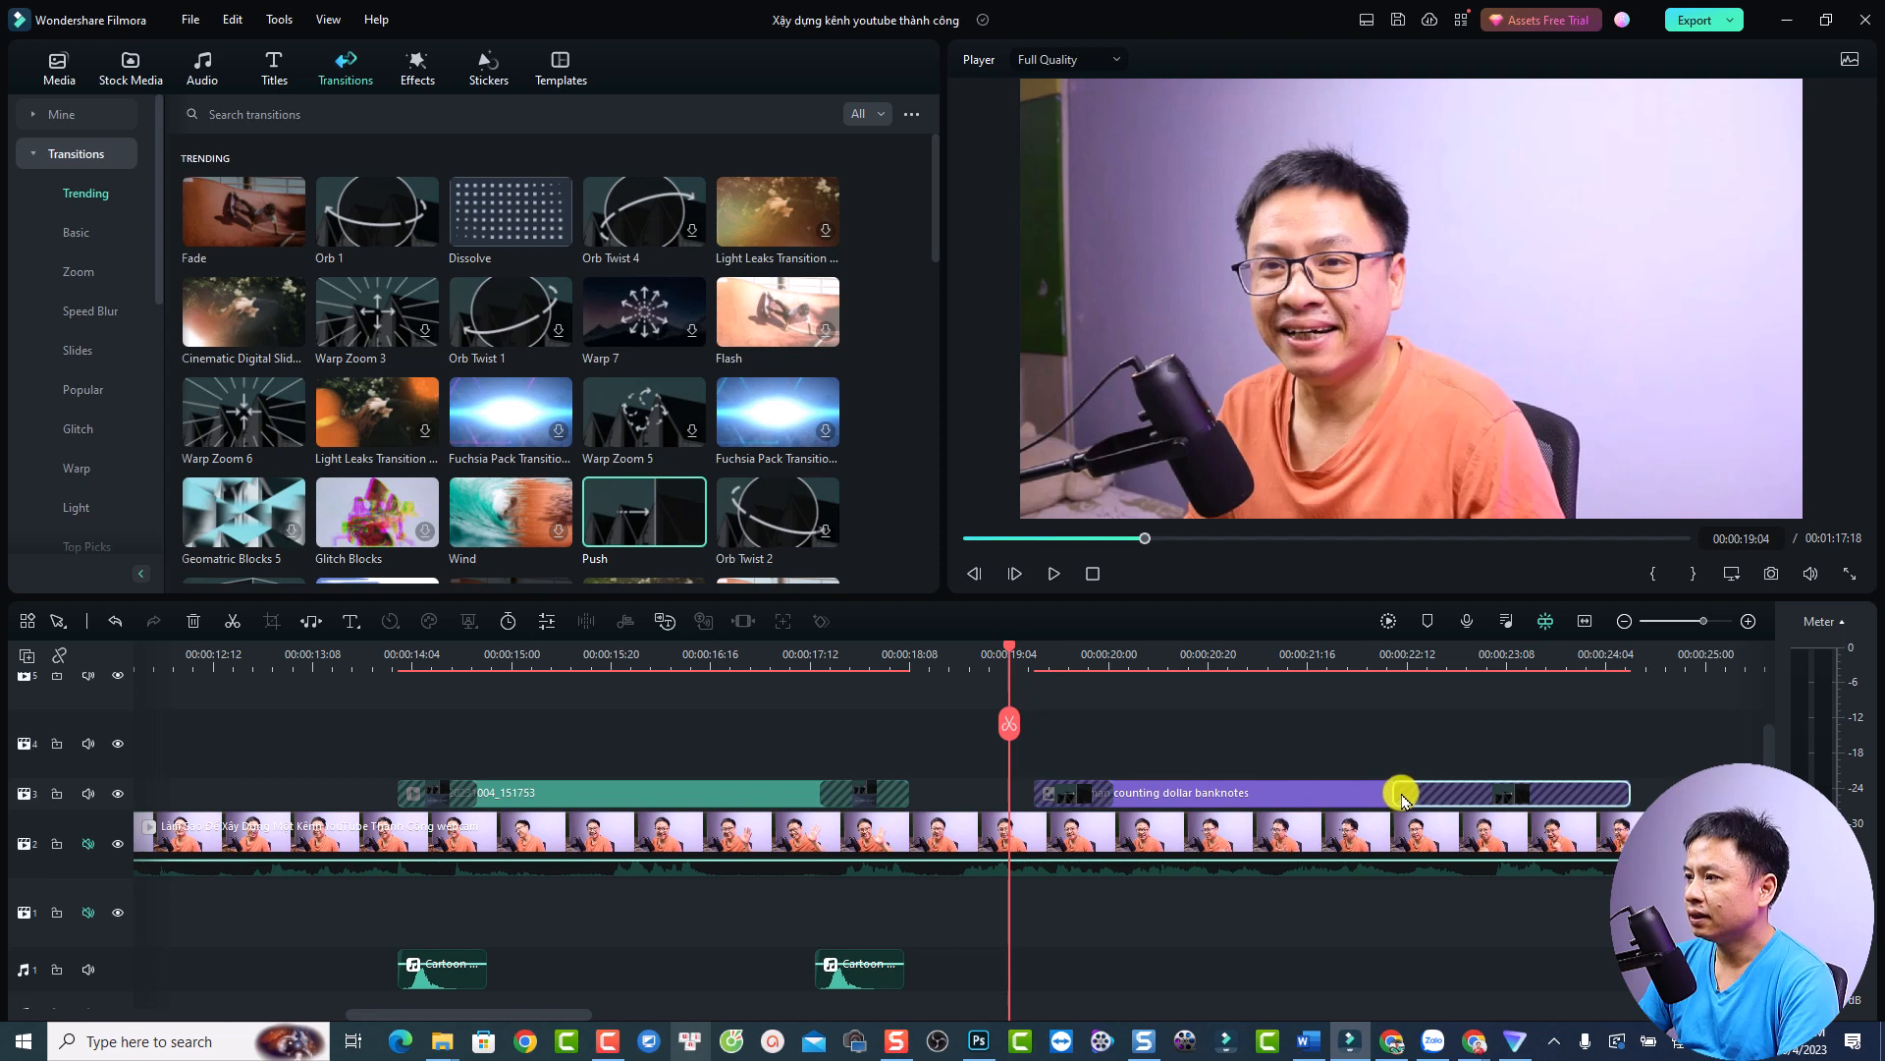
left_click_drag(1399, 795, 1568, 800)
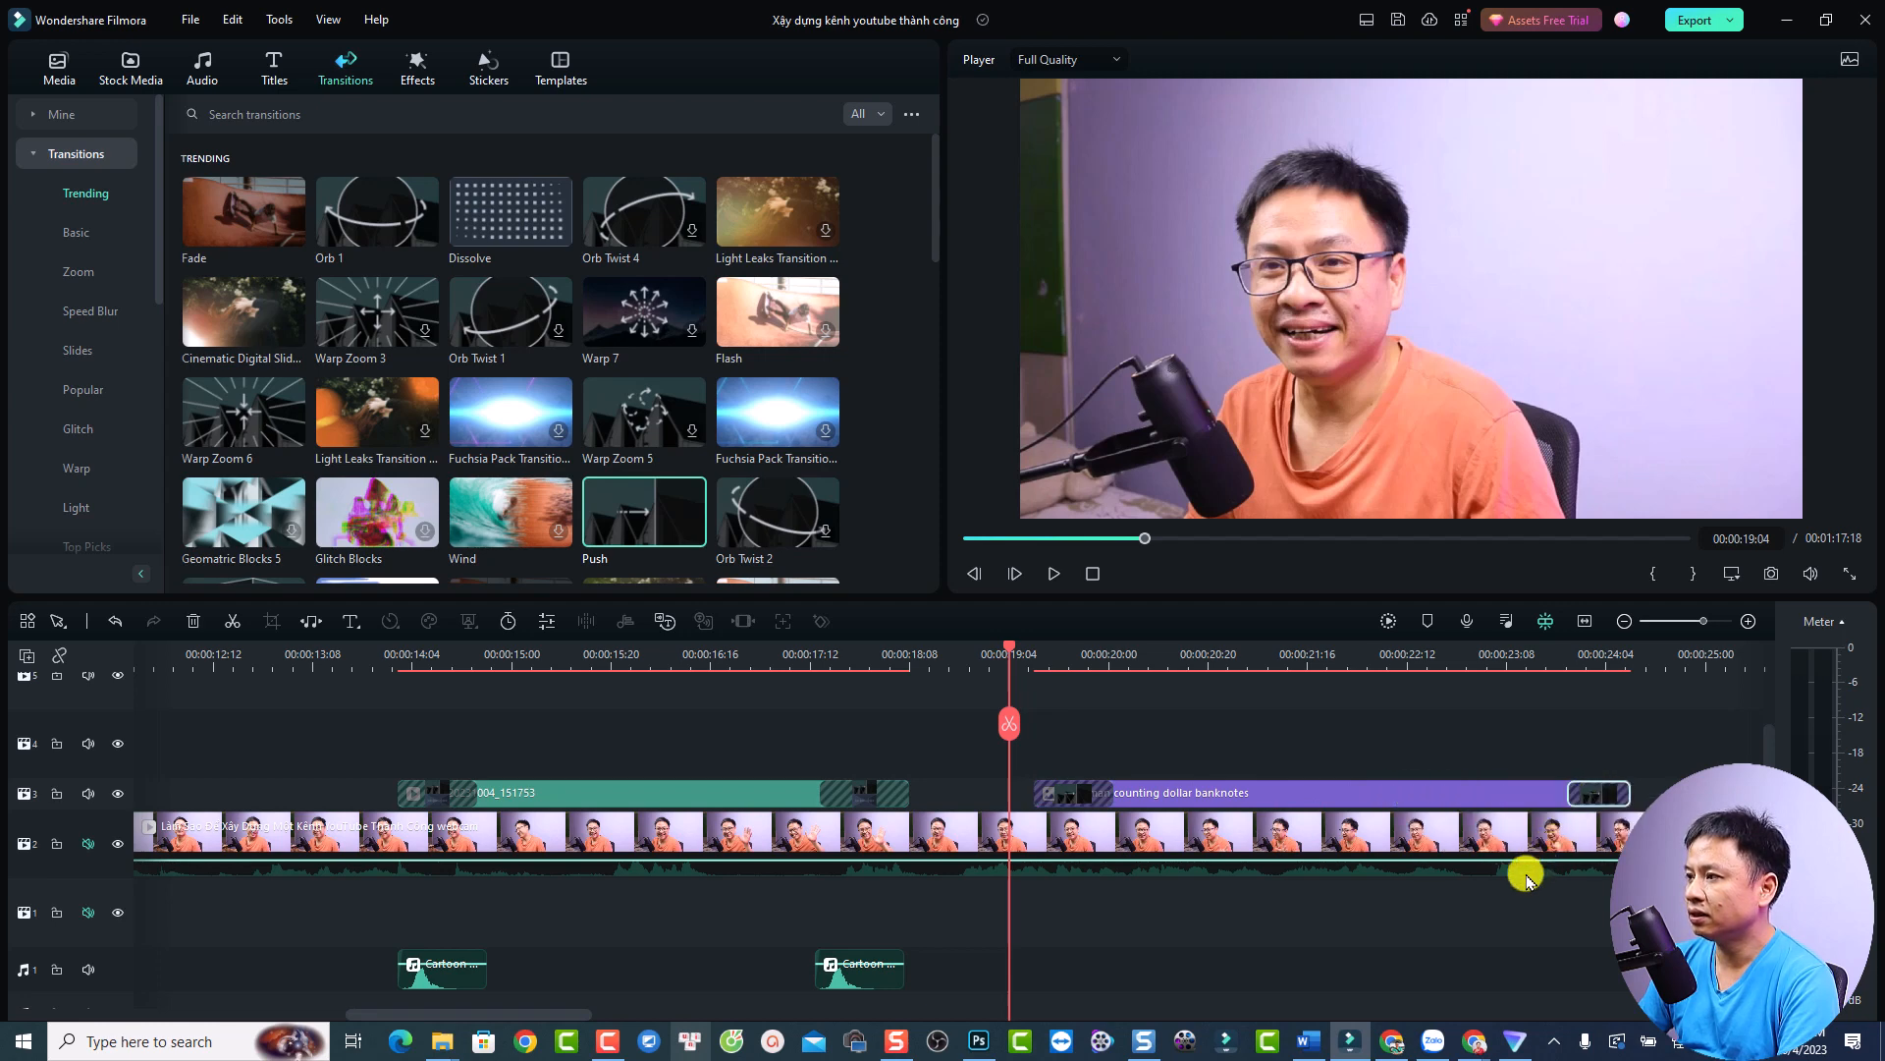
Duplicate both Cartoon Whoosh clips on audio track 1, starting at the beginning of the banknotes photo
left_click_drag(938, 916, 394, 965)
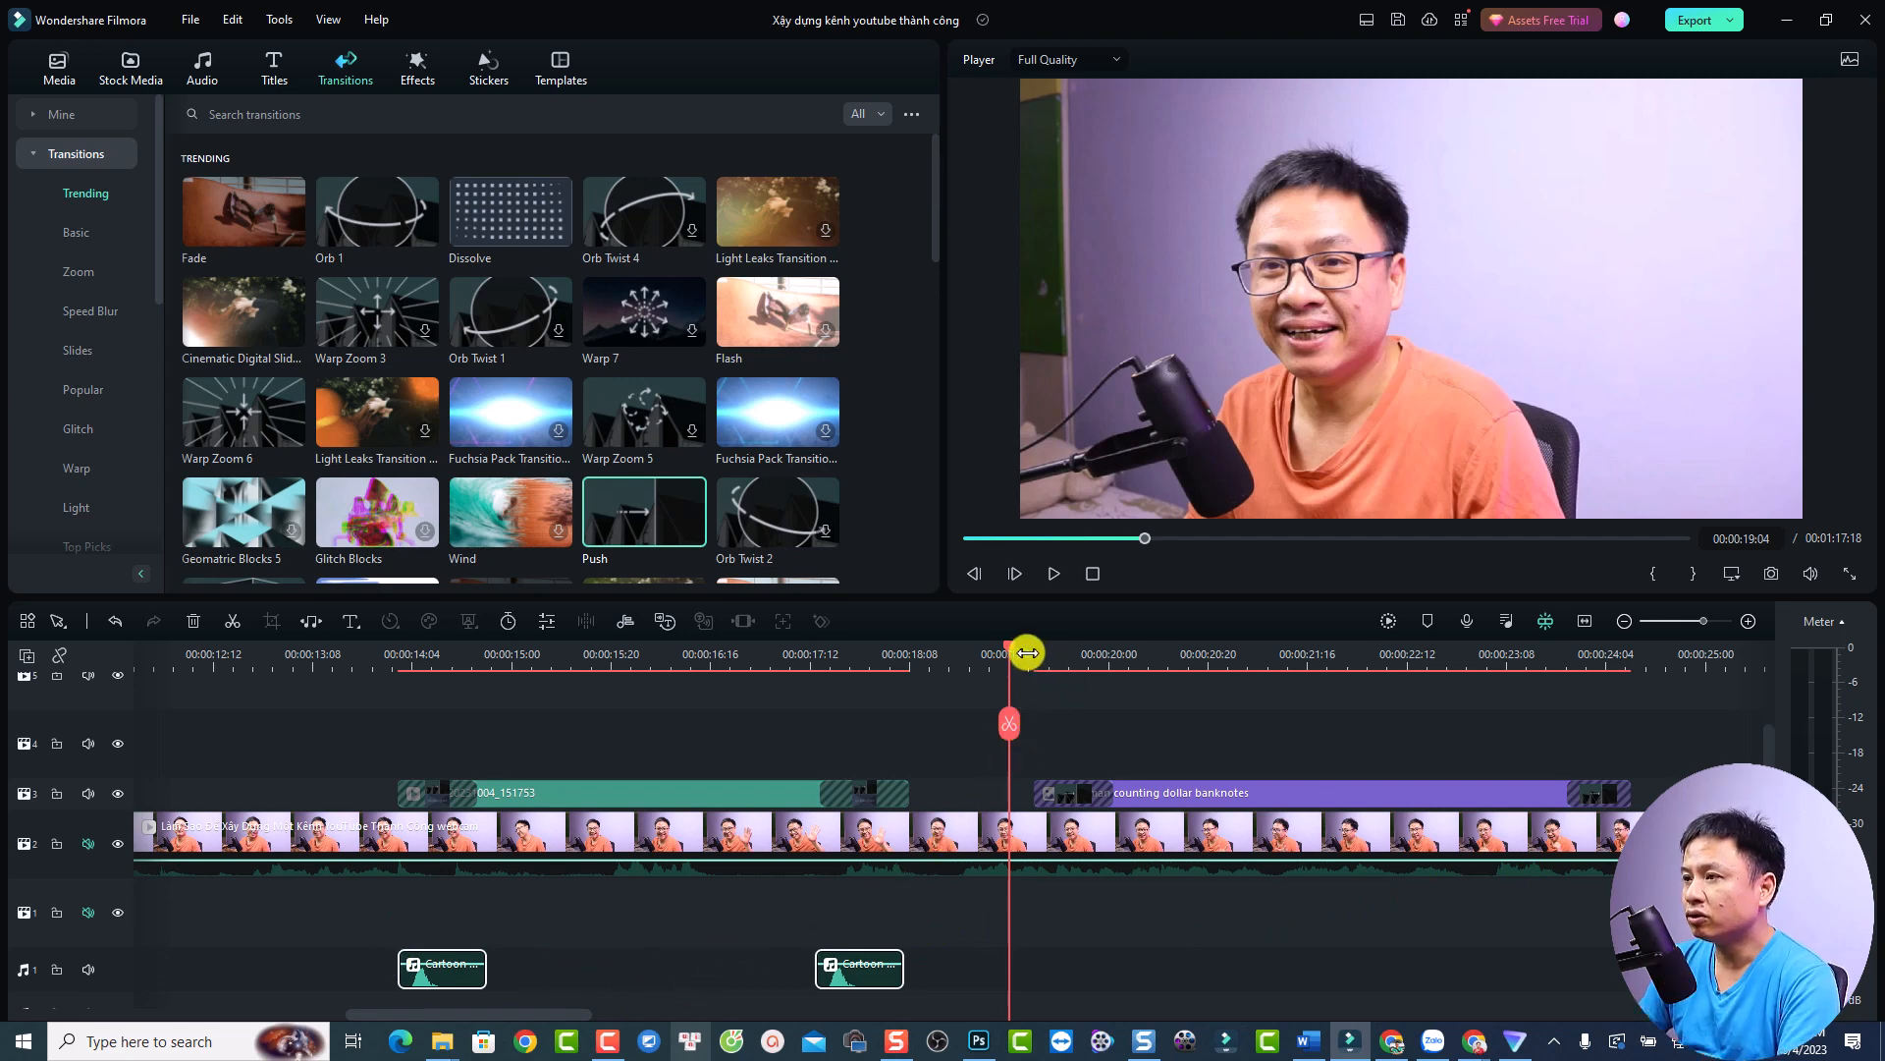
key("Right")
key("Right")
key("Right")
key("Right")
key("ctrl+v")
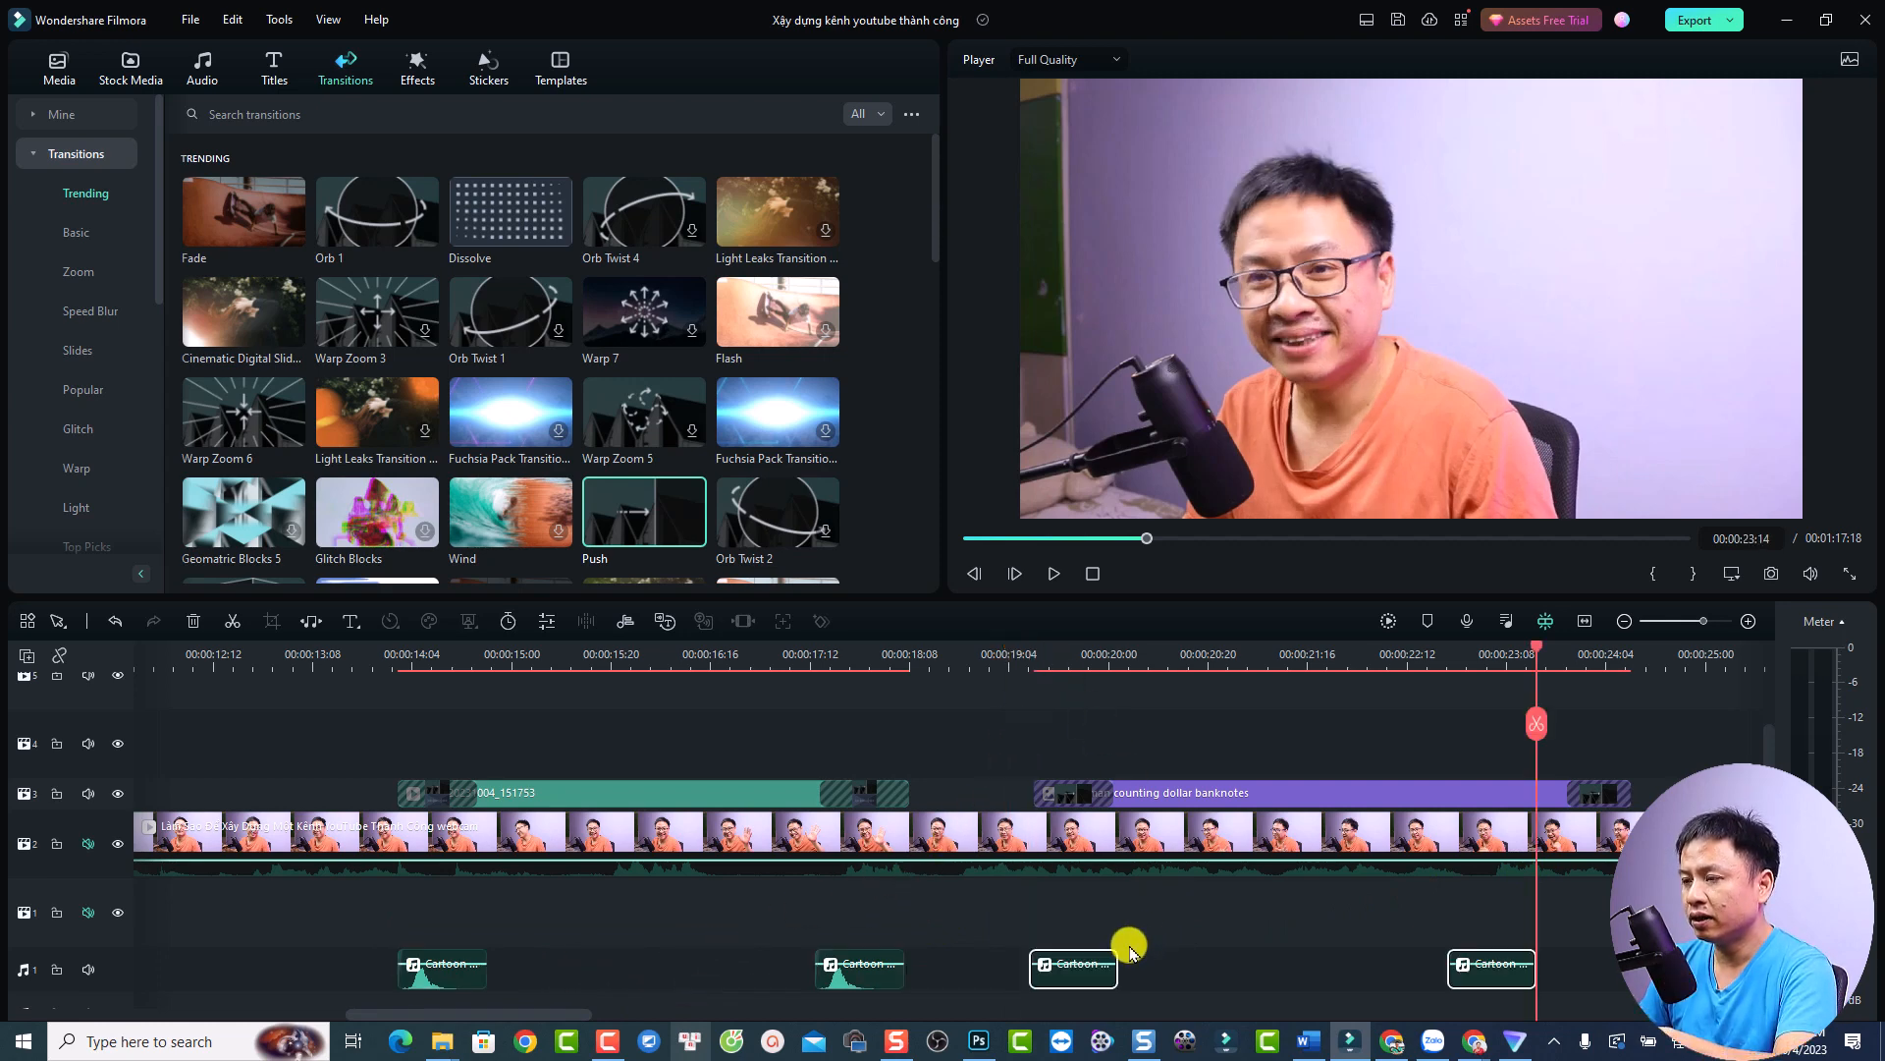
Move the last whoosh clip under the banknotes photo's ending Push transition and play back the section
left_click(1389, 934)
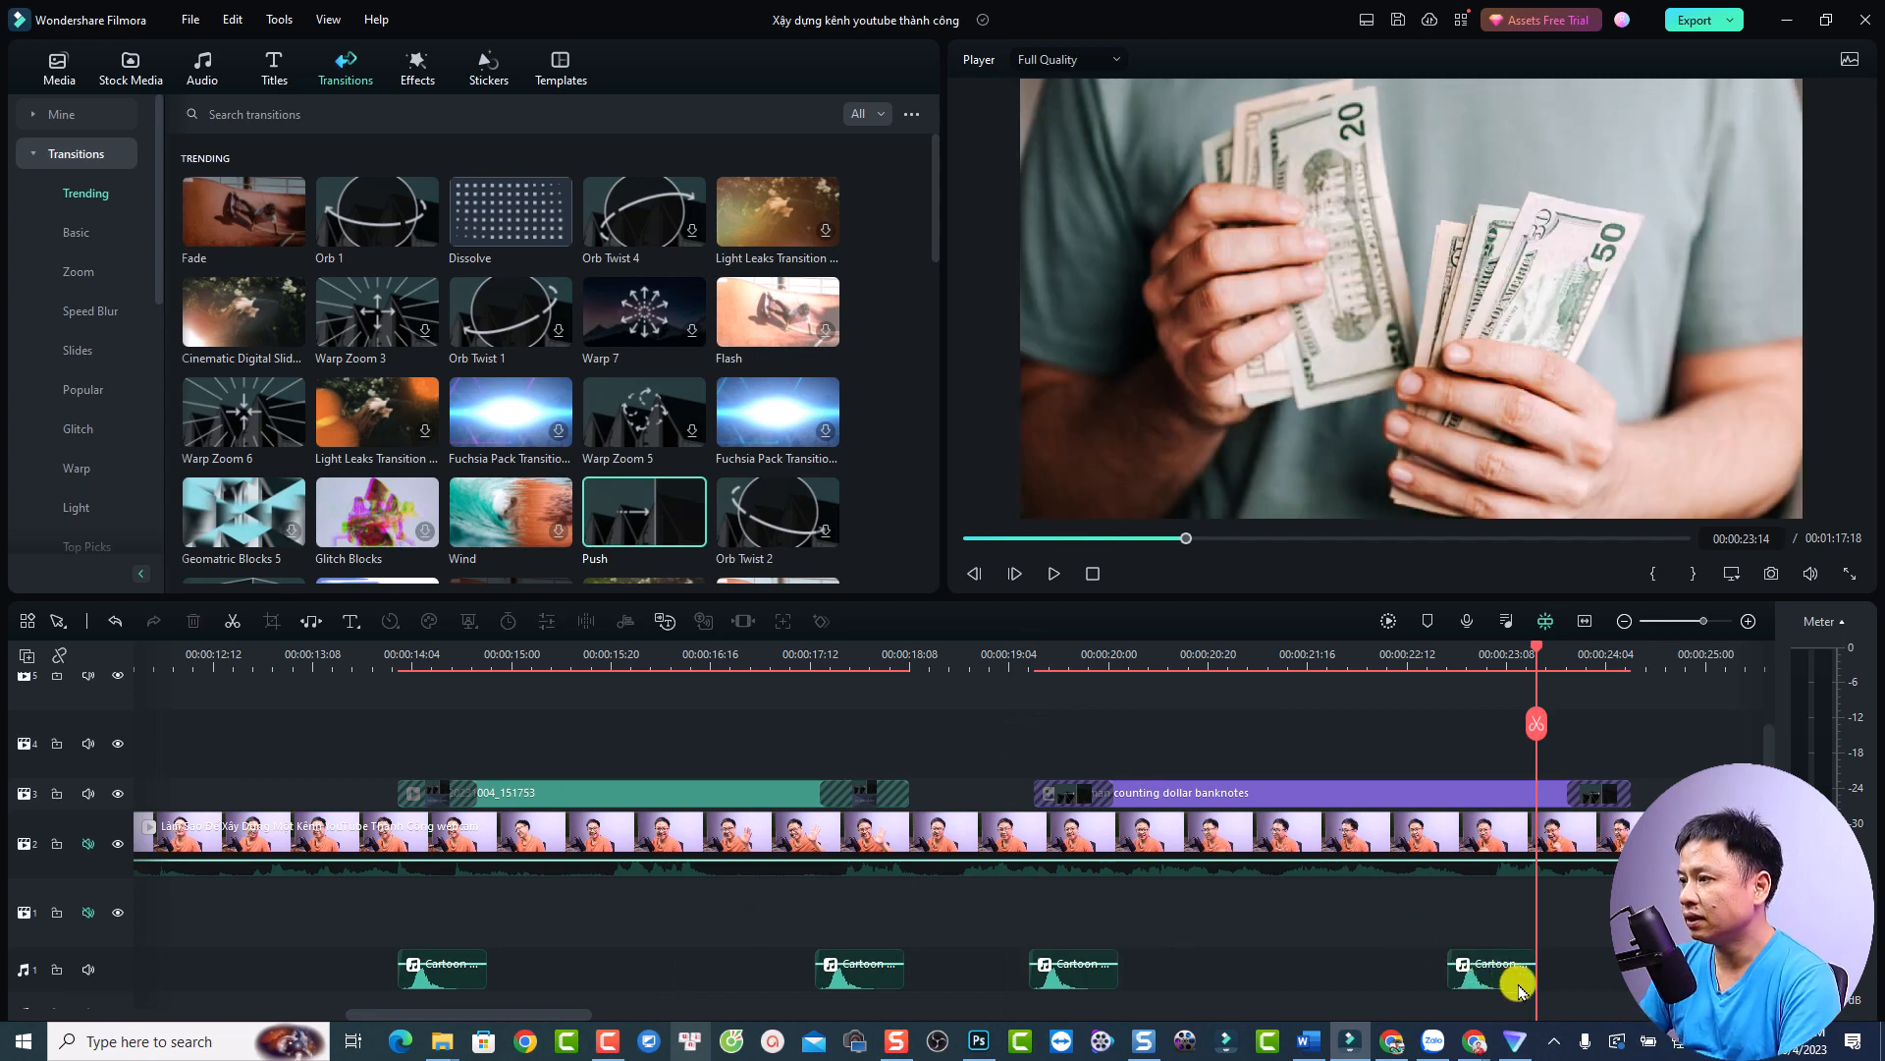
left_click_drag(1497, 983, 1614, 983)
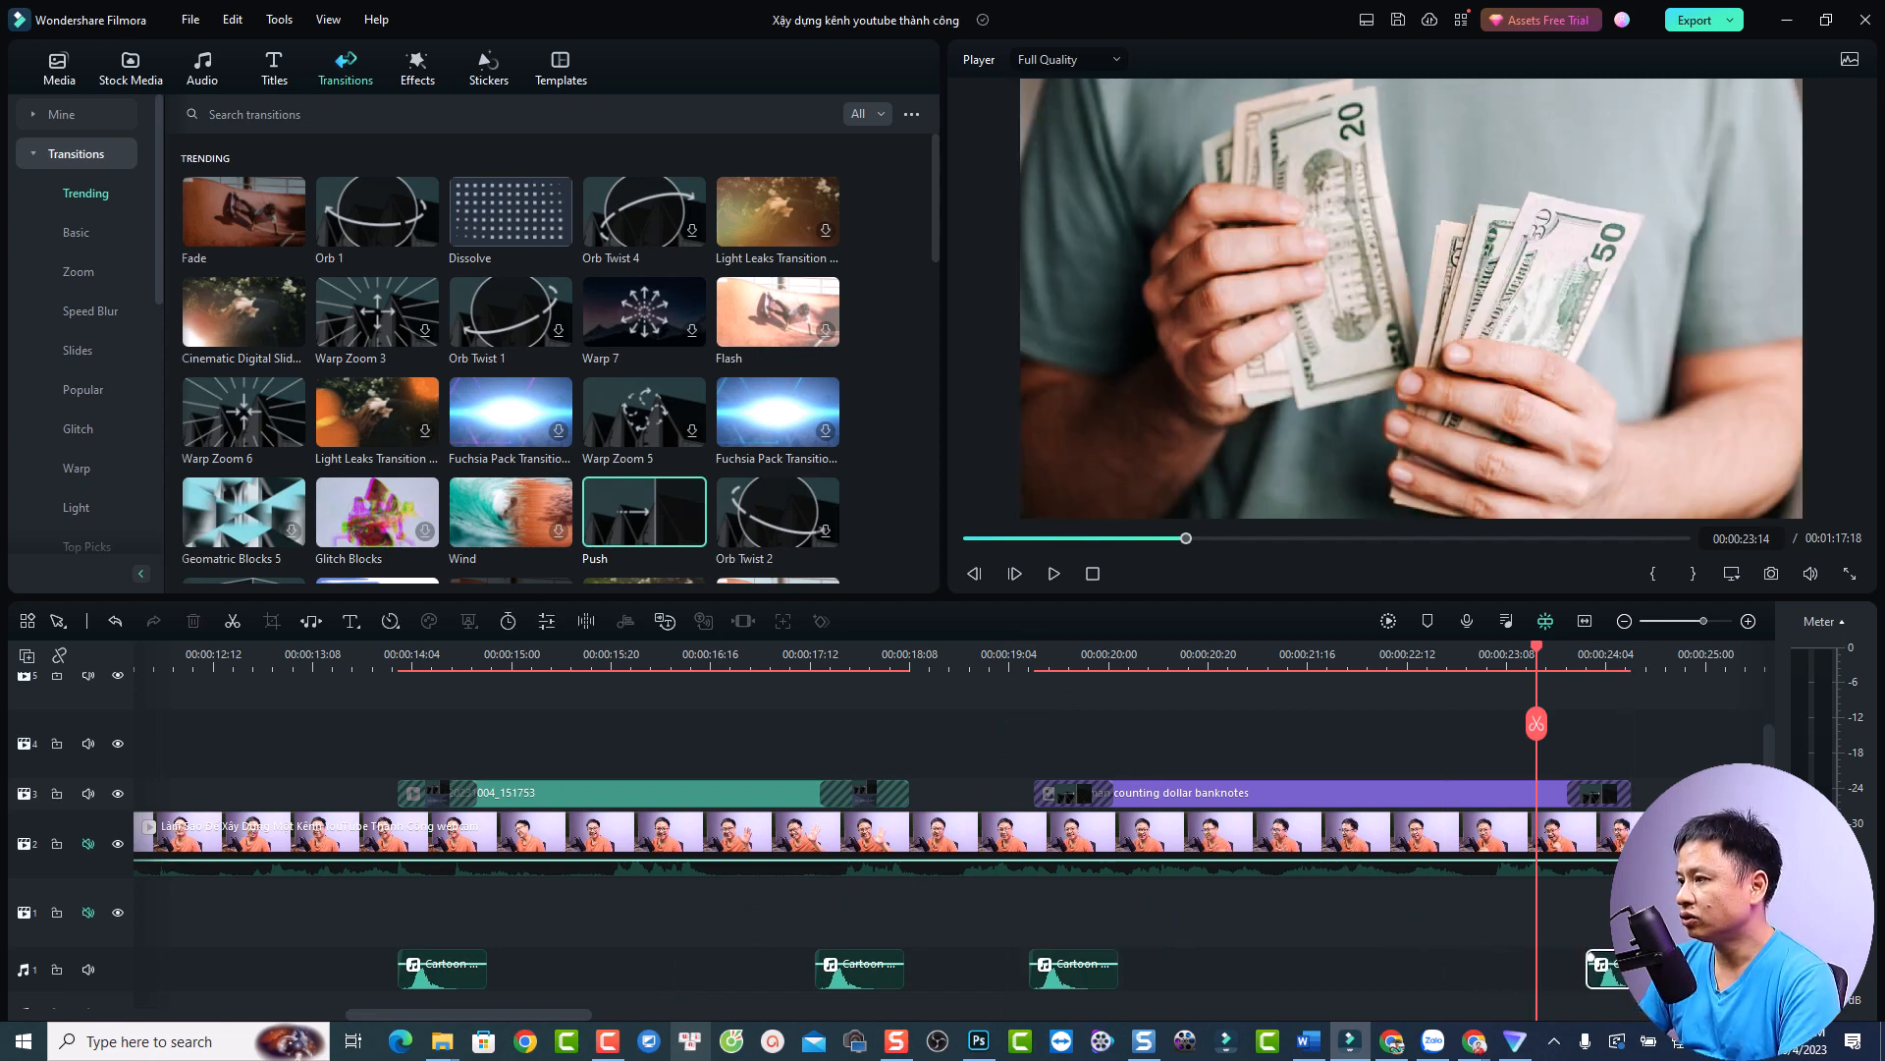
left_click(995, 650)
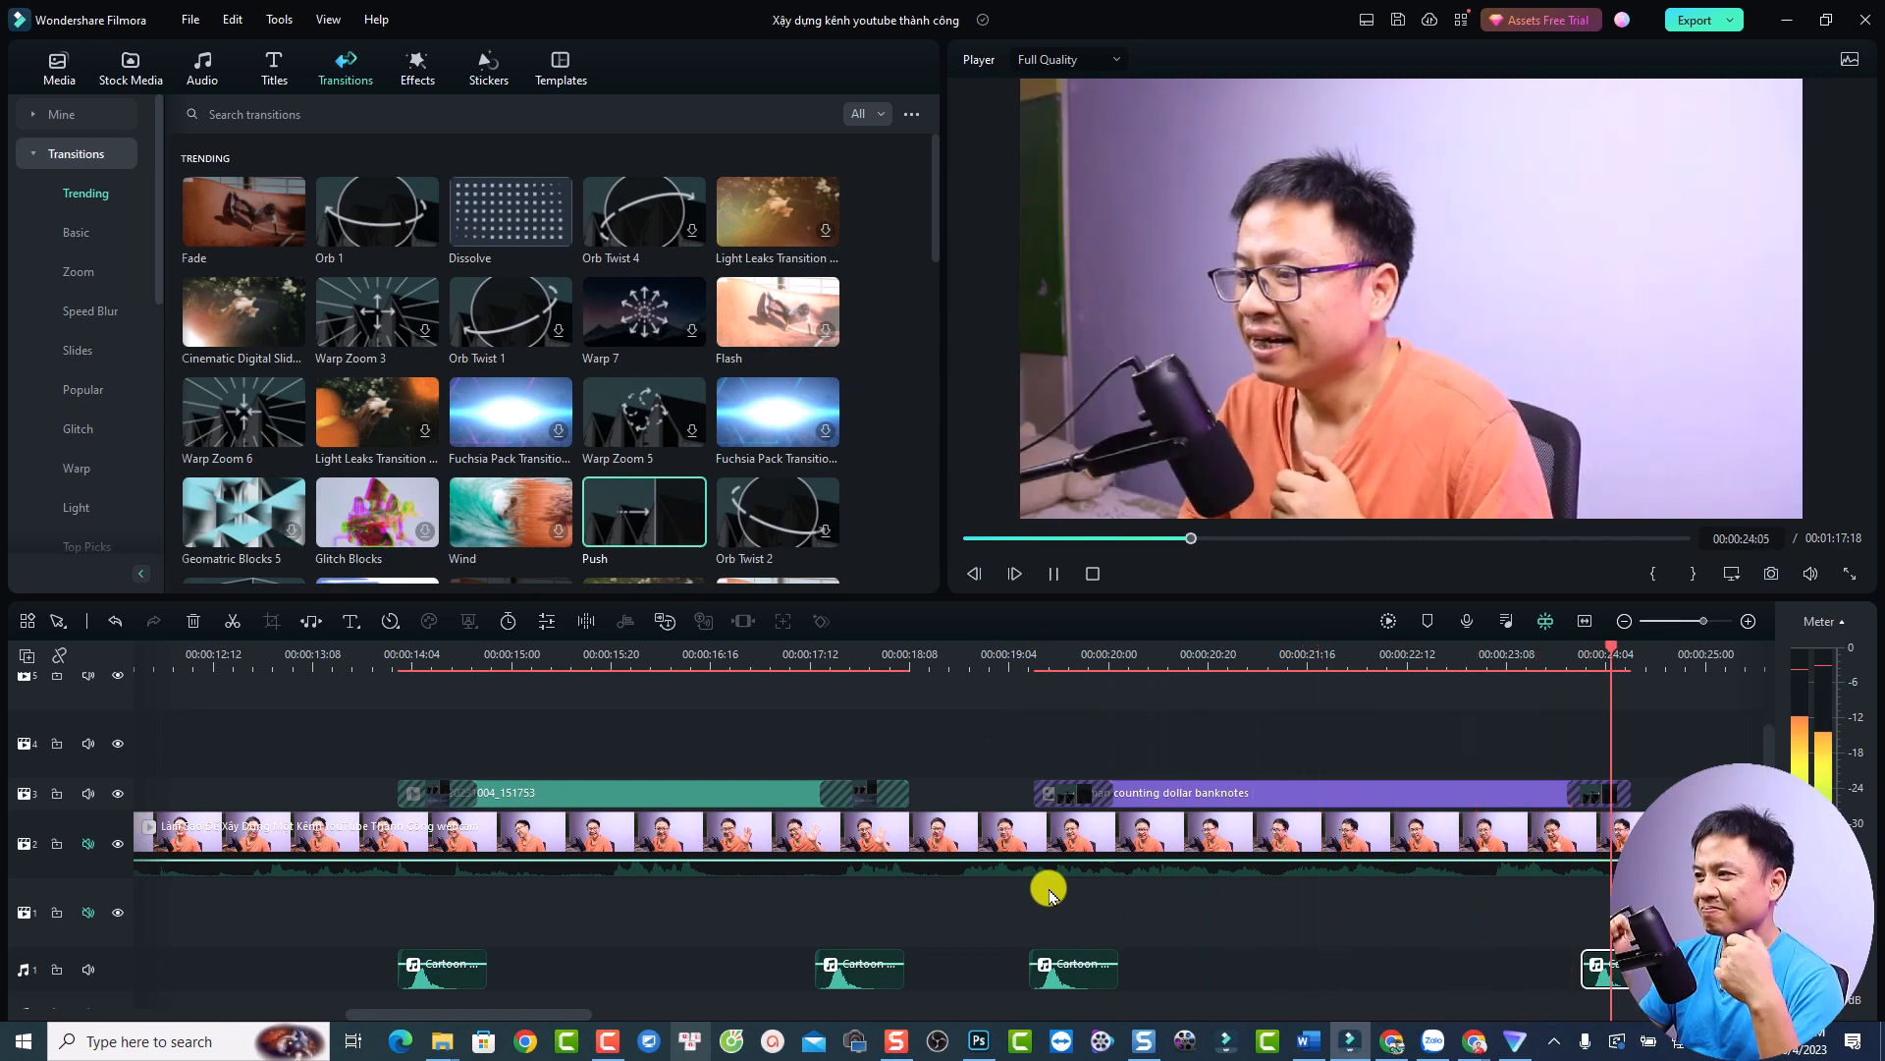
key("space")
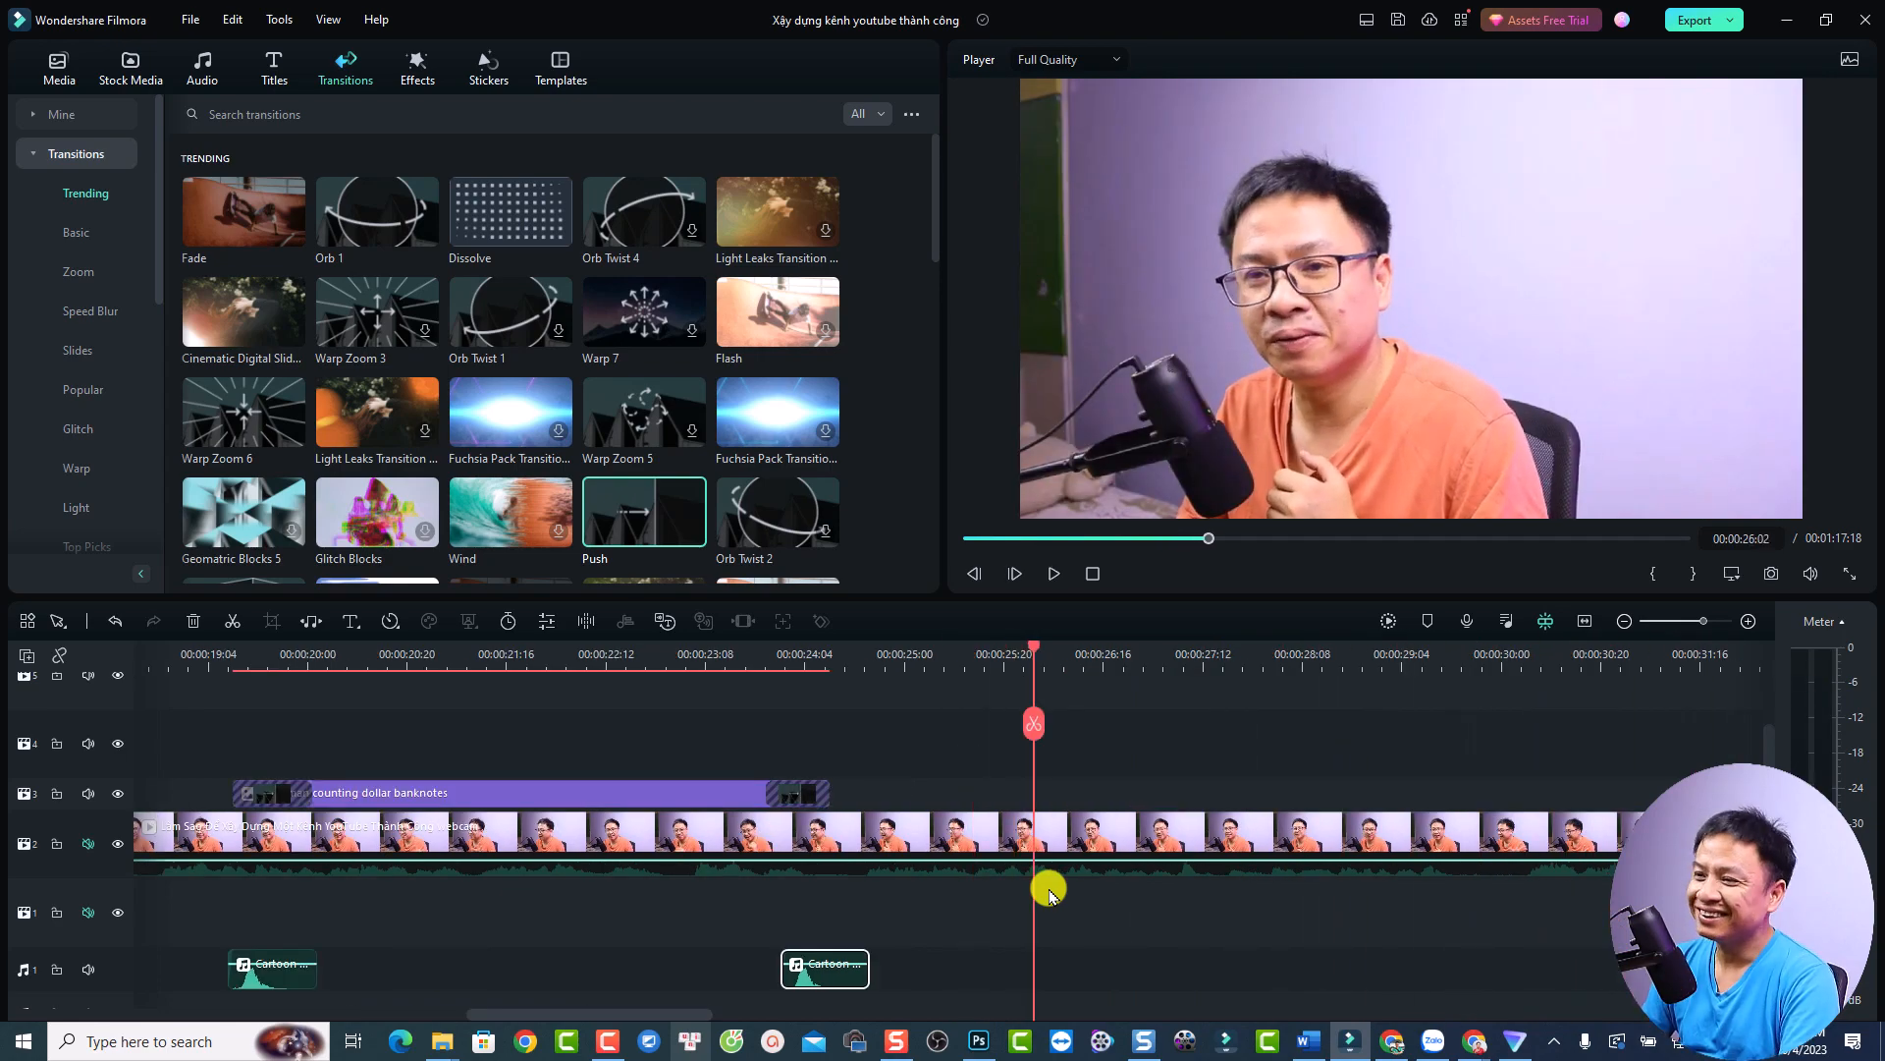